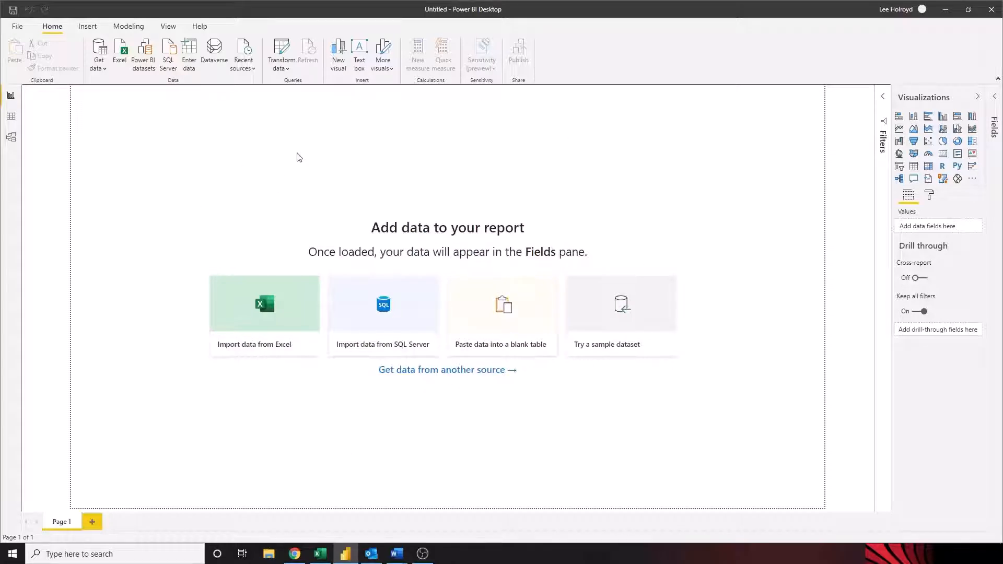
- Connect to the Excel workbook Financial Sample on the Desktop as the data source
{"action": "left_click", "coordinate": [103, 68]}
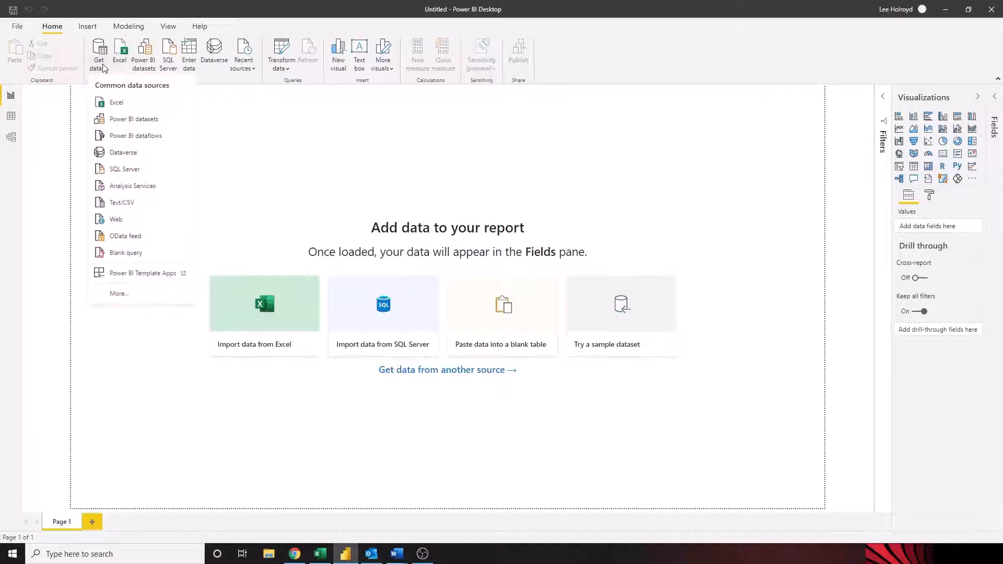
{"action": "left_click", "coordinate": [153, 108]}
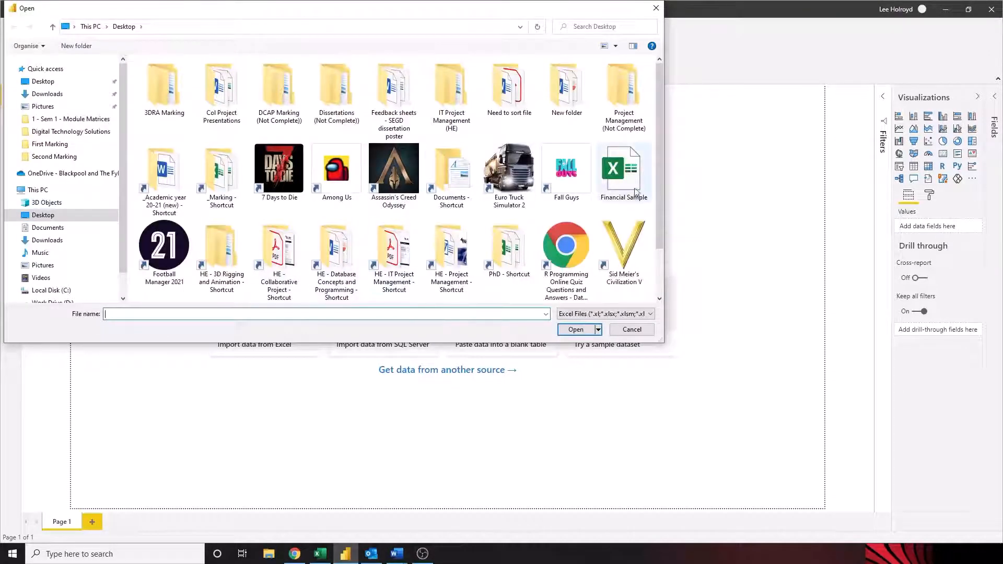
{"action": "left_click", "coordinate": [635, 191]}
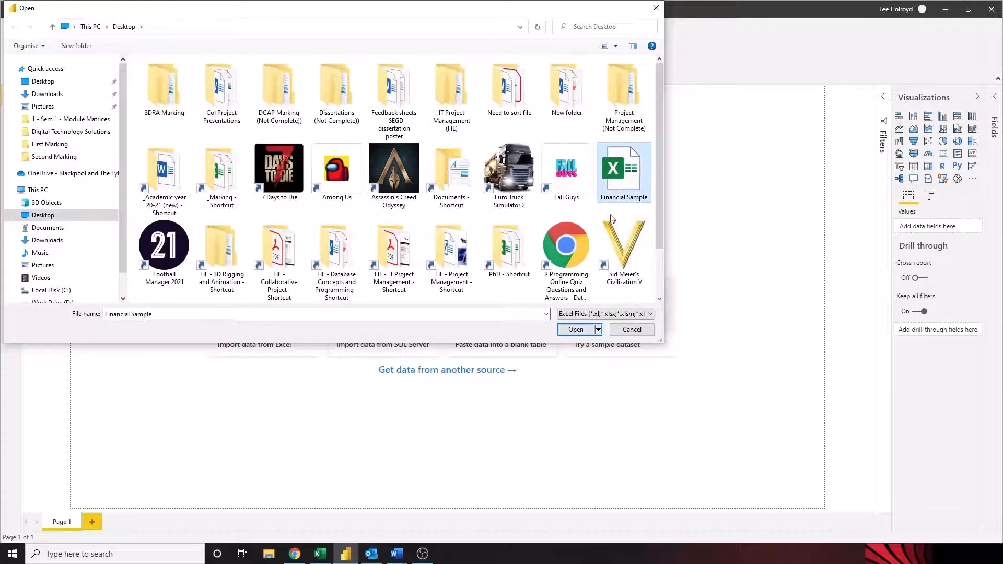
{"action": "left_click", "coordinate": [577, 329]}
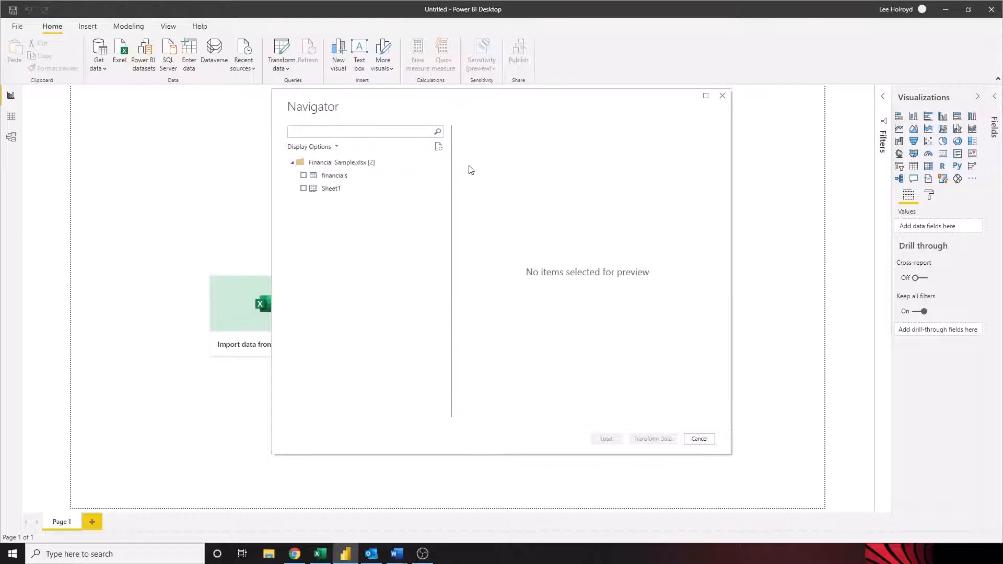
- Choose only the financials table from the workbook, leaving Sheet1 out, and open it for transformation in Power Query Editor
{"action": "left_click", "coordinate": [303, 175]}
{"action": "left_click", "coordinate": [303, 188]}
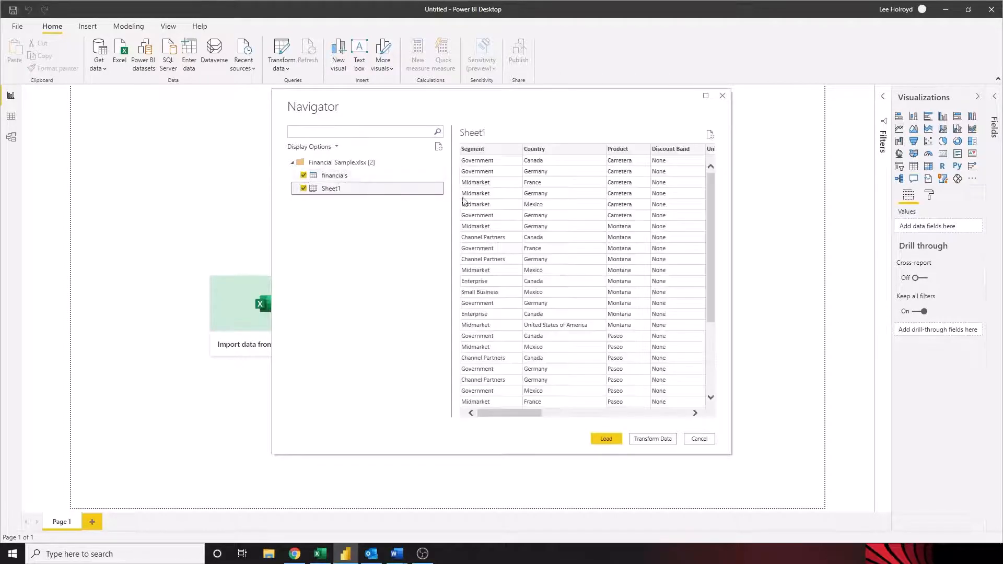
{"action": "left_click", "coordinate": [303, 188]}
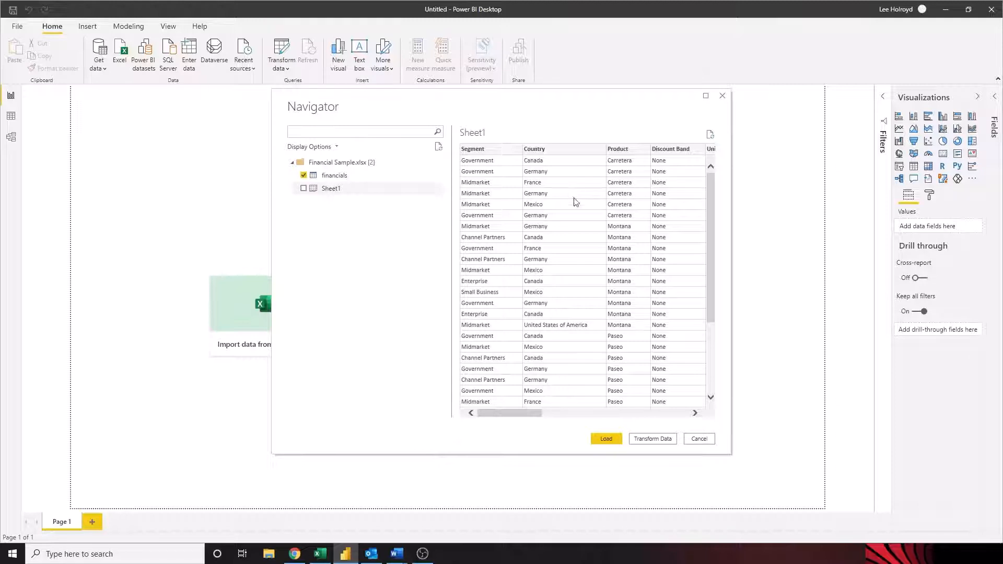
{"action": "left_click_drag", "start_coordinate": [497, 101], "coordinate": [445, 99]}
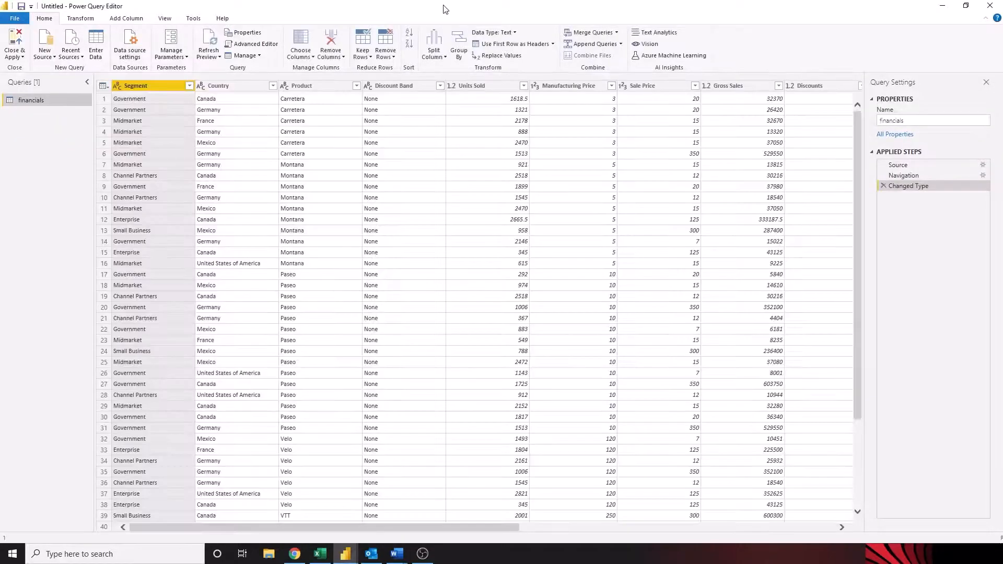
- Expand the Fields pane in the report window and return to the Power Query Editor window
{"action": "left_click_drag", "start_coordinate": [446, 11], "coordinate": [426, 130]}
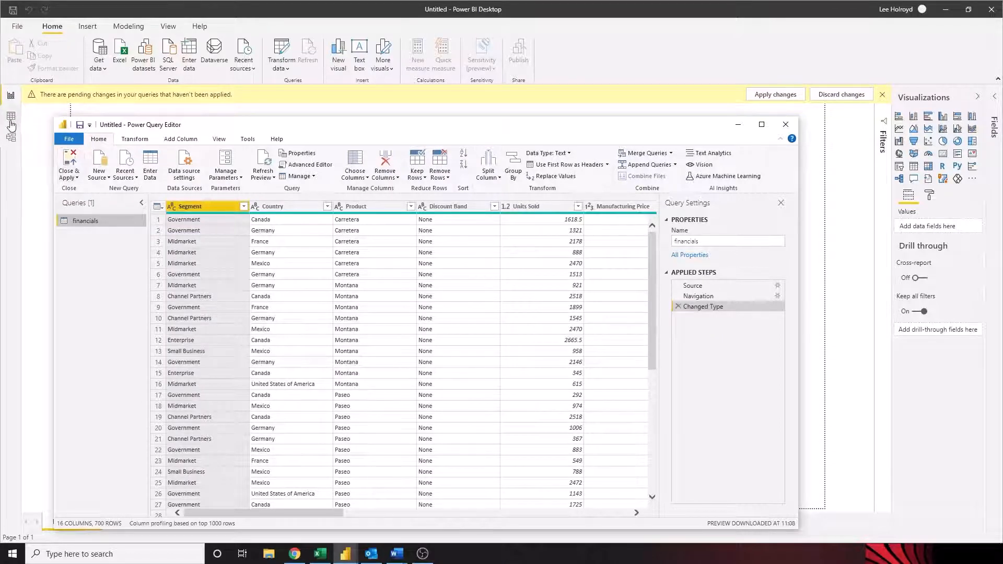
{"action": "left_click", "coordinate": [994, 96]}
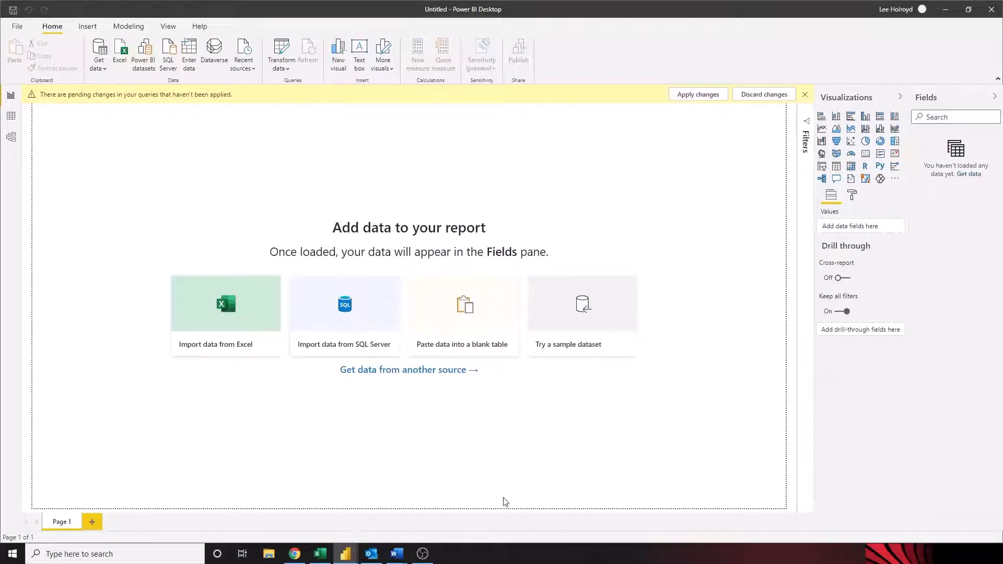
{"action": "mouse_move", "coordinate": [345, 553]}
{"action": "left_click", "coordinate": [403, 502]}
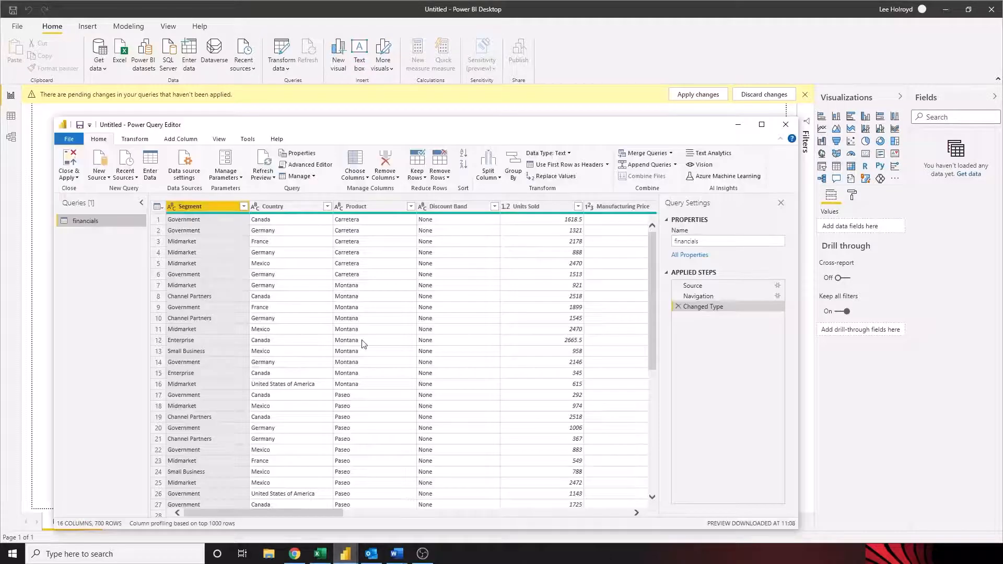
{"action": "left_click_drag", "start_coordinate": [389, 125], "coordinate": [423, 71]}
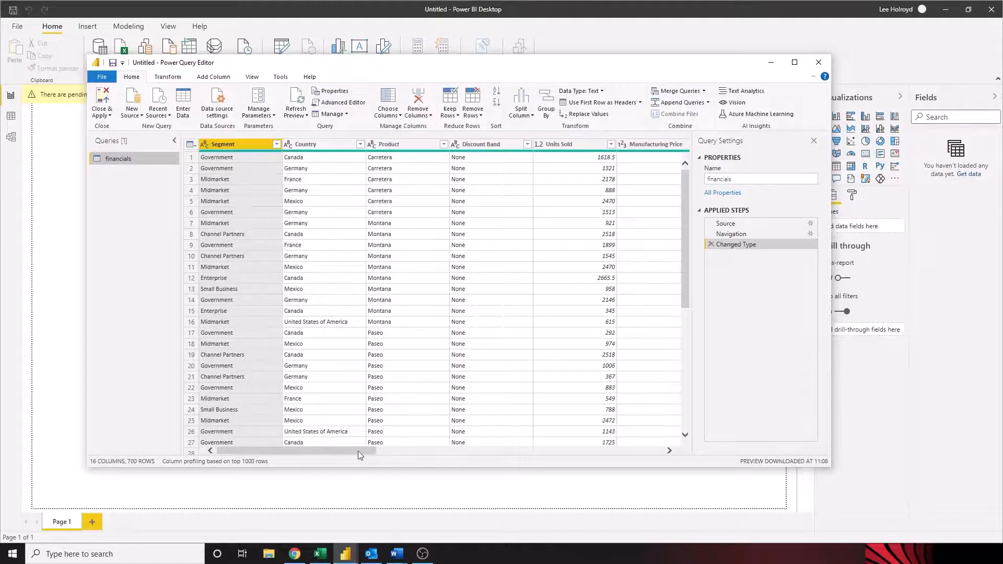
- Change the Units Sold column's data type to Whole Number, replacing the current type conversion
{"action": "mouse_move", "coordinate": [363, 452]}
{"action": "left_mouse_down"}
{"action": "mouse_move", "coordinate": [643, 454]}
{"action": "mouse_move", "coordinate": [365, 454]}
{"action": "left_mouse_up"}
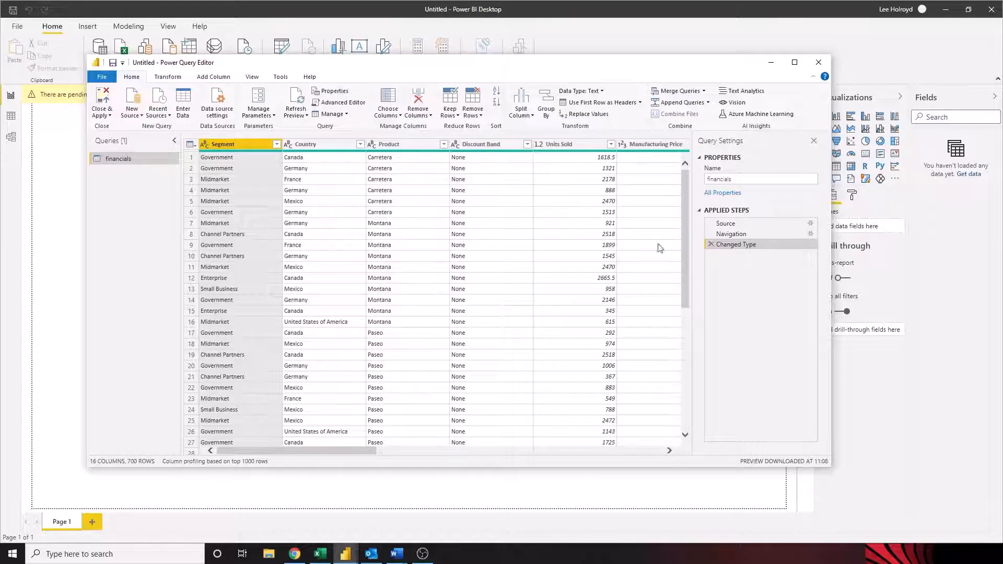
{"action": "left_click_drag", "start_coordinate": [313, 453], "coordinate": [402, 458]}
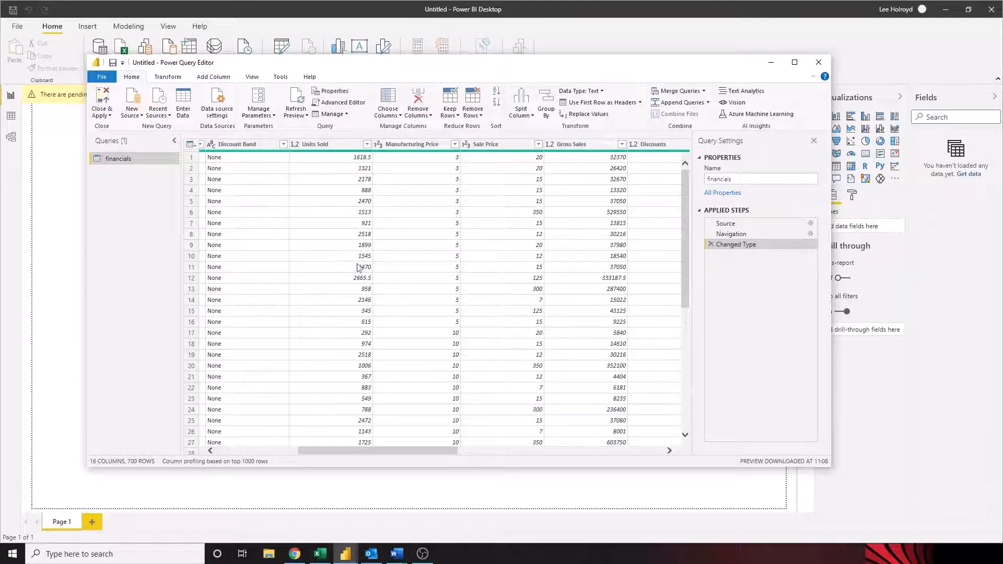
{"action": "mouse_move", "coordinate": [684, 245]}
{"action": "left_mouse_down"}
{"action": "mouse_move", "coordinate": [682, 286]}
{"action": "mouse_move", "coordinate": [683, 228]}
{"action": "left_mouse_up"}
{"action": "left_click", "coordinate": [331, 145]}
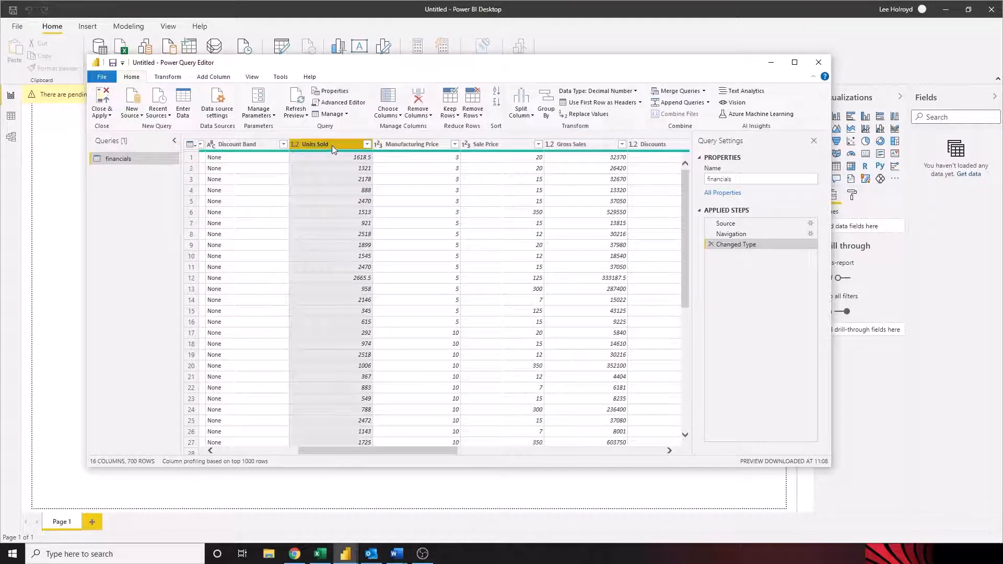
{"action": "right_click", "coordinate": [331, 145]}
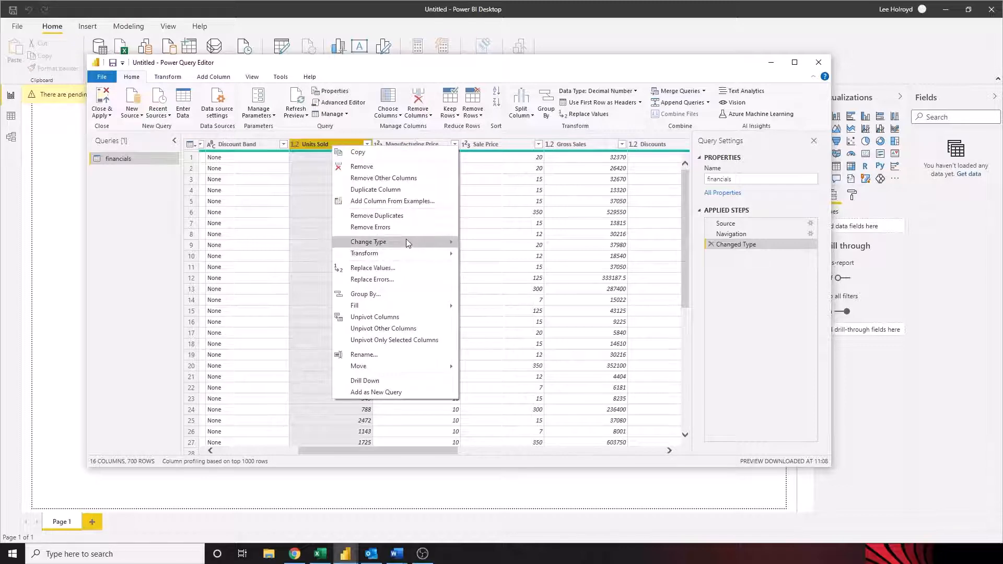
{"action": "mouse_move", "coordinate": [406, 241]}
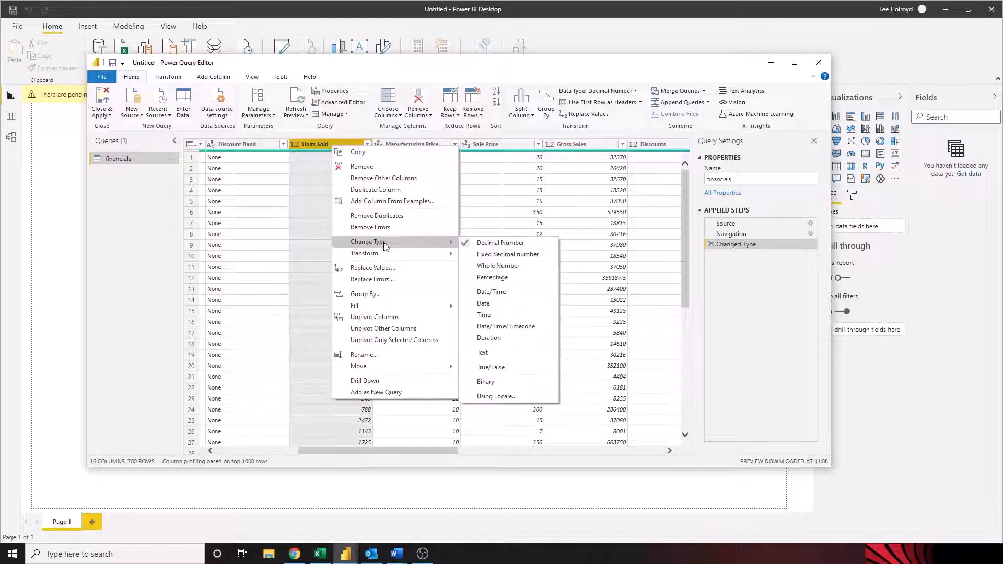
{"action": "left_click", "coordinate": [507, 268]}
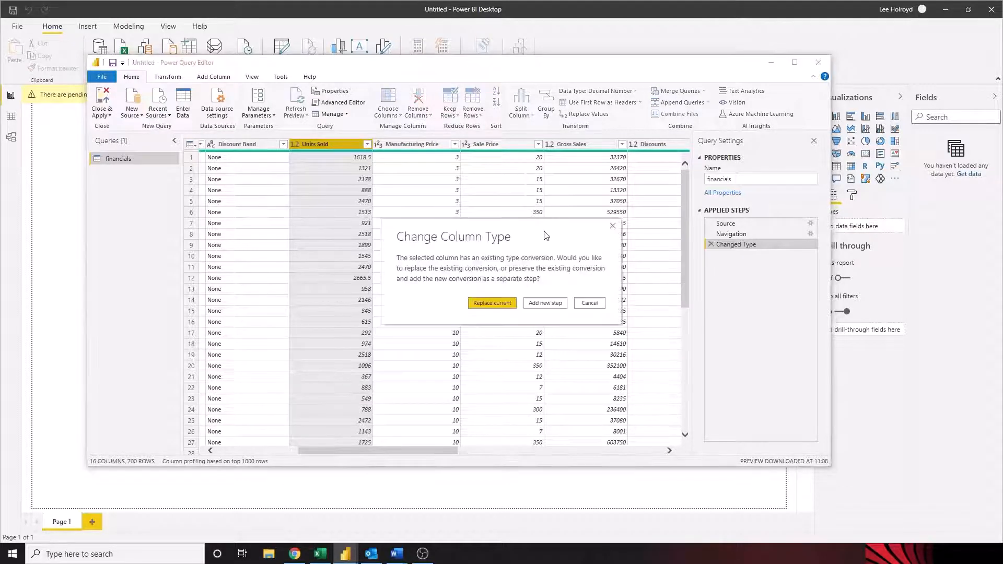
{"action": "left_click_drag", "start_coordinate": [546, 235], "coordinate": [420, 223]}
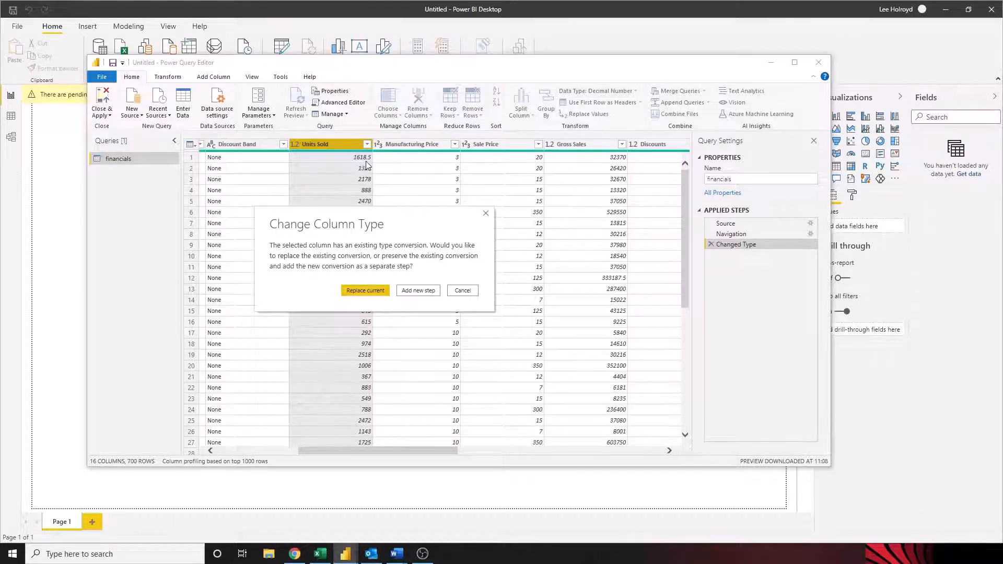
{"action": "left_click", "coordinate": [365, 292]}
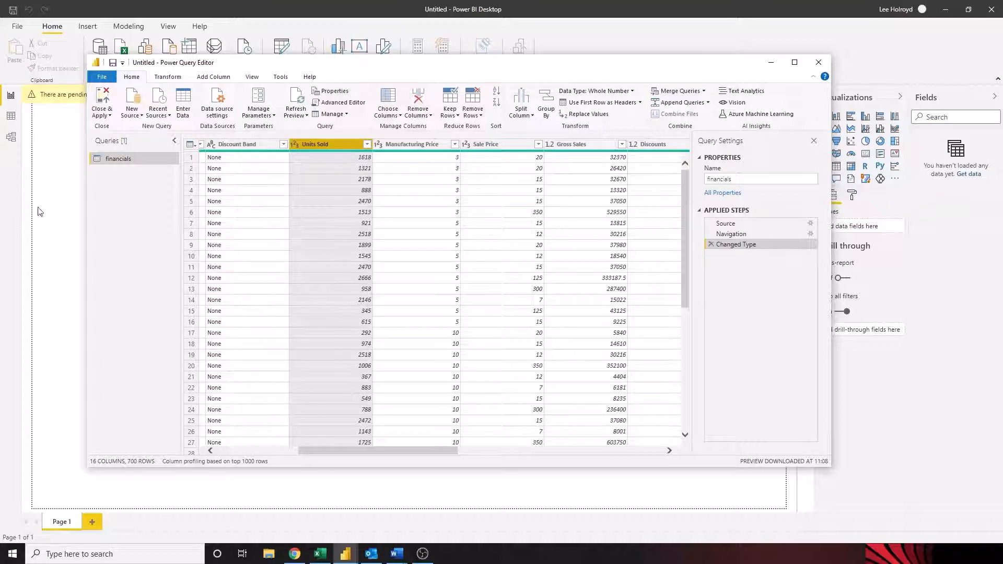
- Convert the text in the Segment column to uppercase
{"action": "left_click_drag", "start_coordinate": [415, 450], "coordinate": [306, 454]}
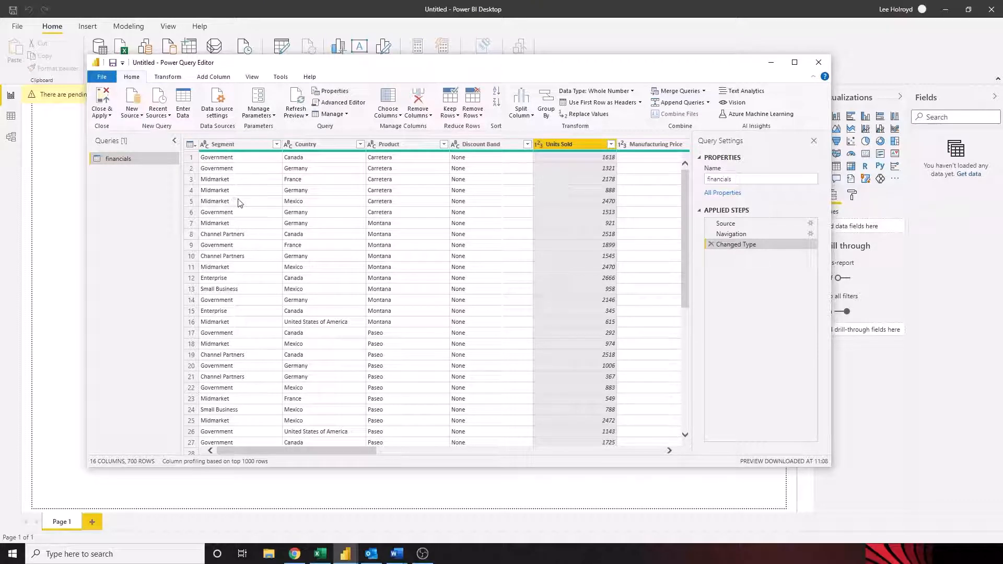
{"action": "left_click", "coordinate": [242, 145]}
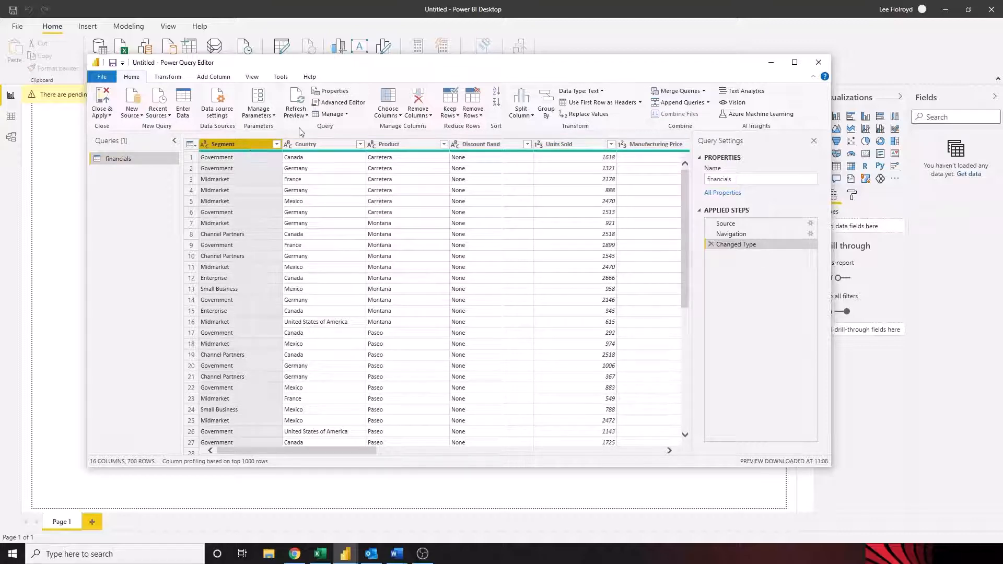
{"action": "left_click", "coordinate": [165, 78]}
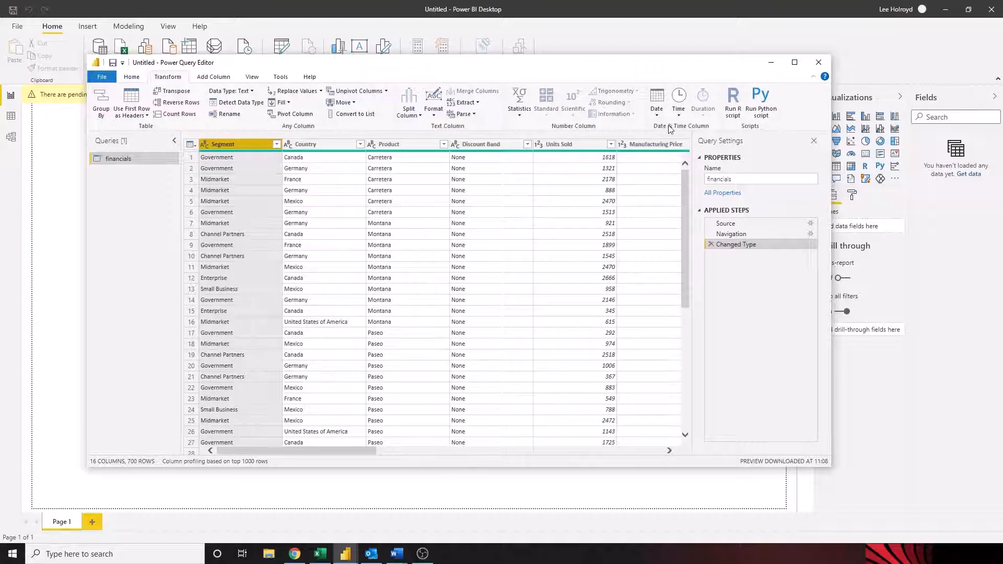
{"action": "left_click", "coordinate": [432, 116]}
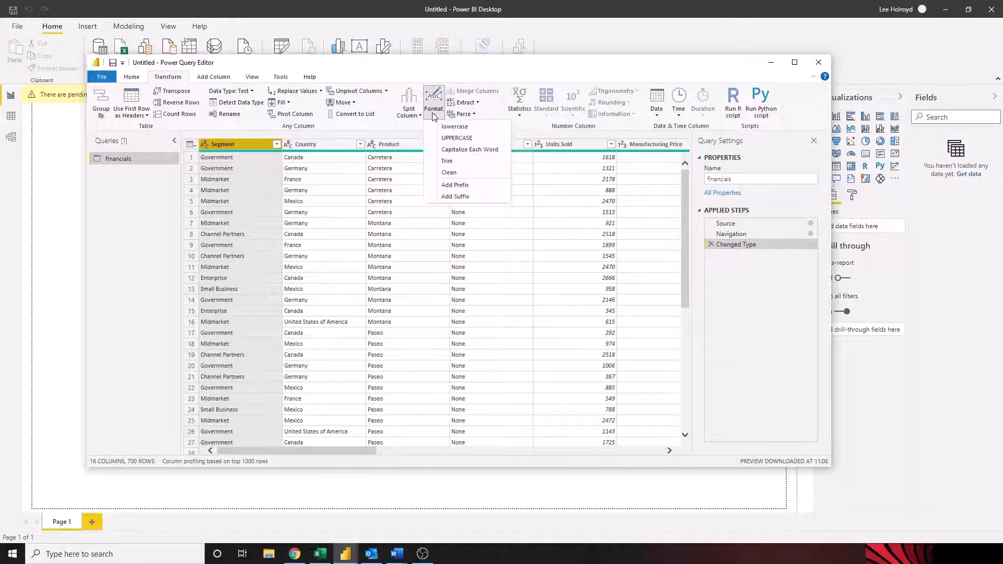
{"action": "left_click", "coordinate": [467, 139]}
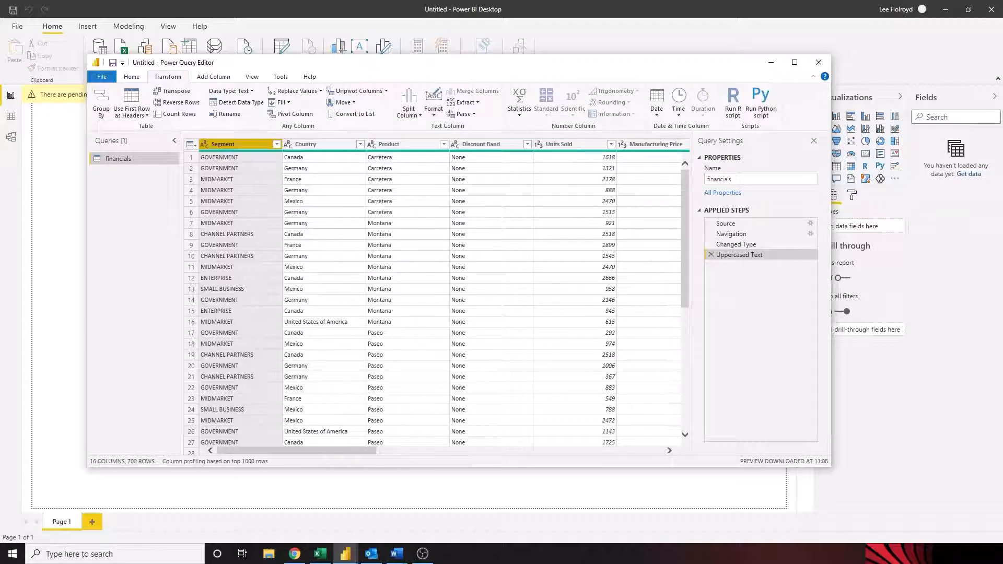
- Rename the Month Name column to Month
{"action": "key", "text": "alt+Tab"}
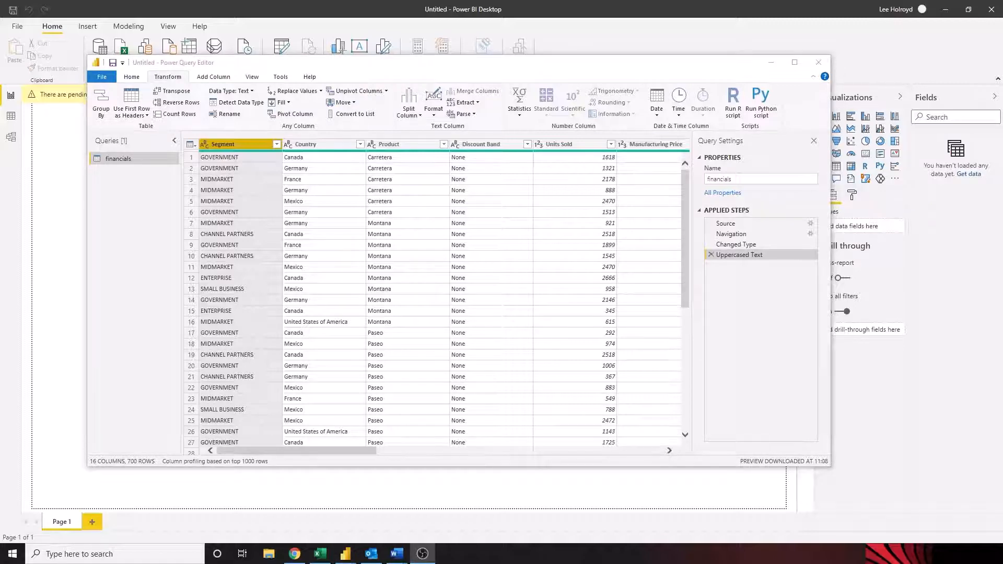
{"action": "left_click_drag", "start_coordinate": [323, 451], "coordinate": [611, 443]}
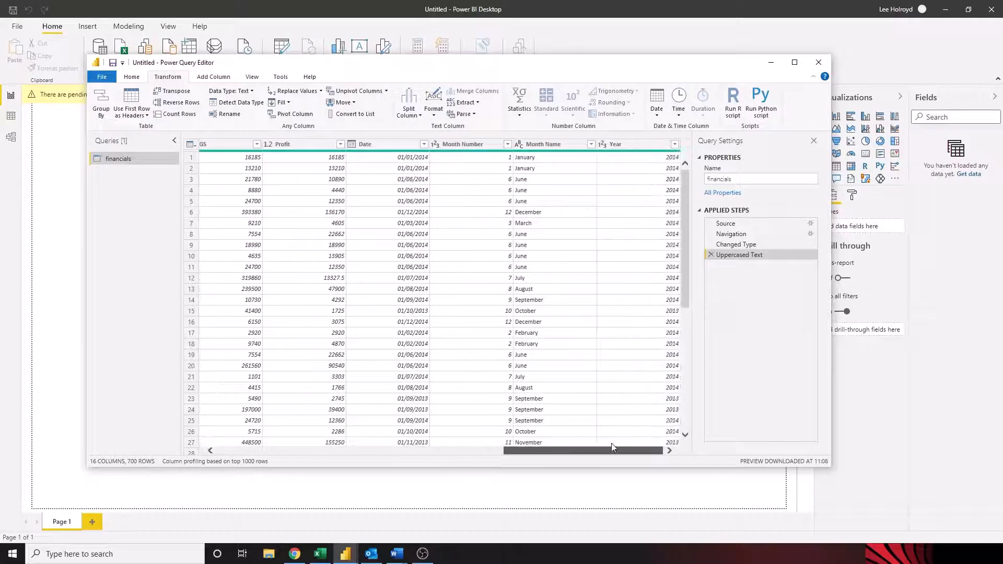
{"action": "double_click", "coordinate": [547, 144]}
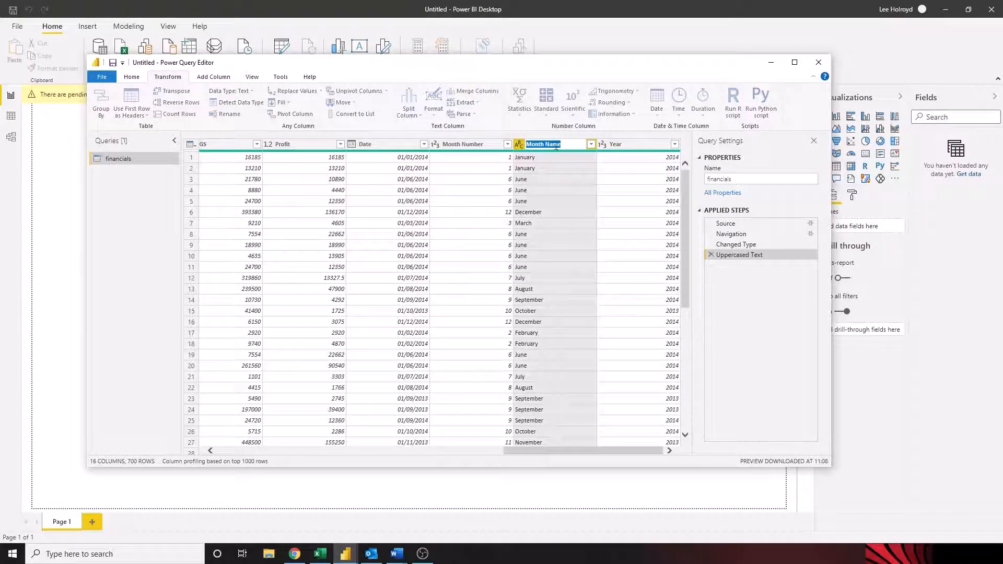
{"action": "left_click", "coordinate": [570, 145]}
{"action": "key", "text": "BackSpace"}
{"action": "key", "text": "Return"}
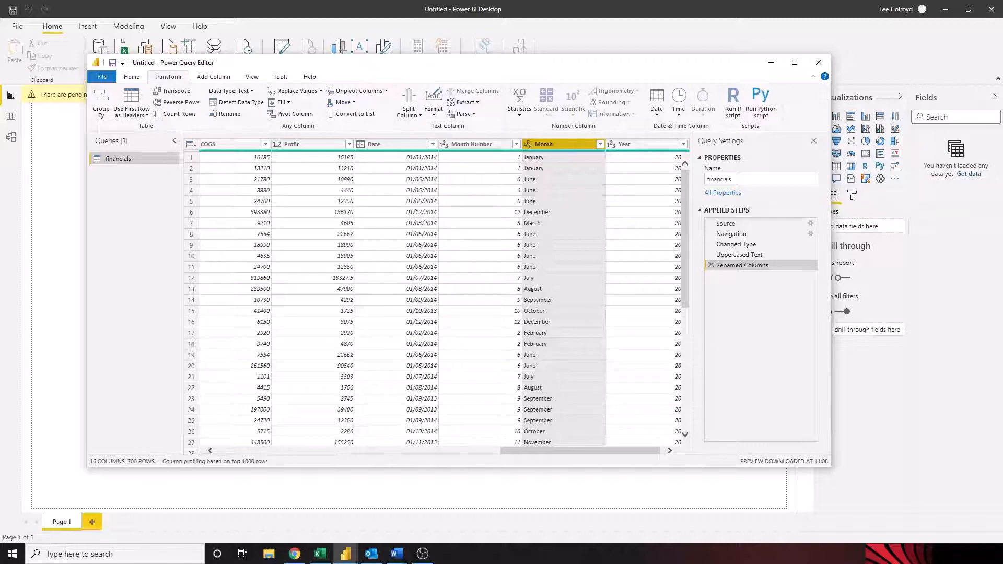
- Filter the Product column to exclude Montana and check the remaining rows
{"action": "key", "text": "alt+Tab"}
{"action": "key", "text": "alt+Tab"}
{"action": "left_click_drag", "start_coordinate": [525, 450], "coordinate": [227, 452]}
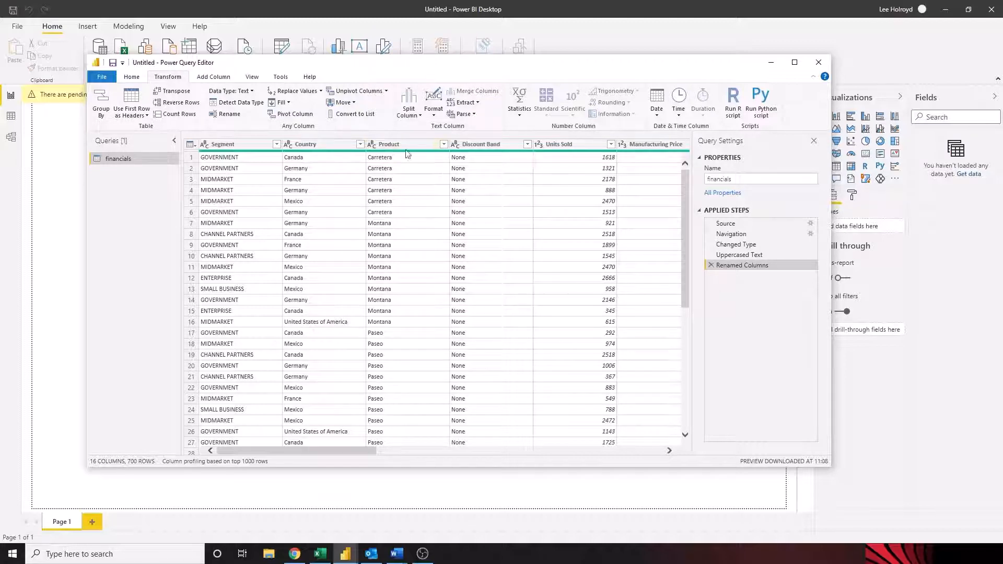
{"action": "left_click", "coordinate": [444, 147]}
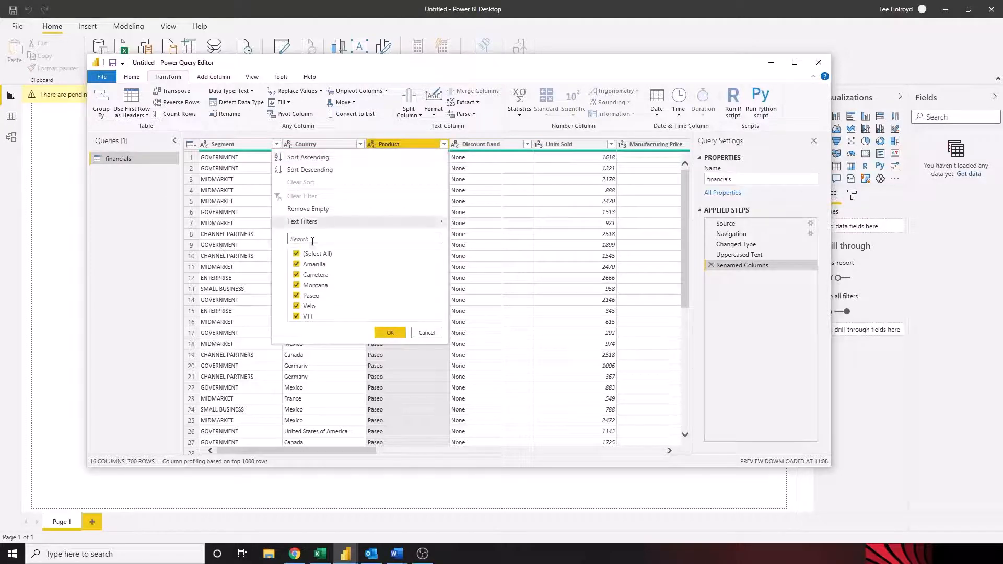
{"action": "left_click", "coordinate": [308, 287]}
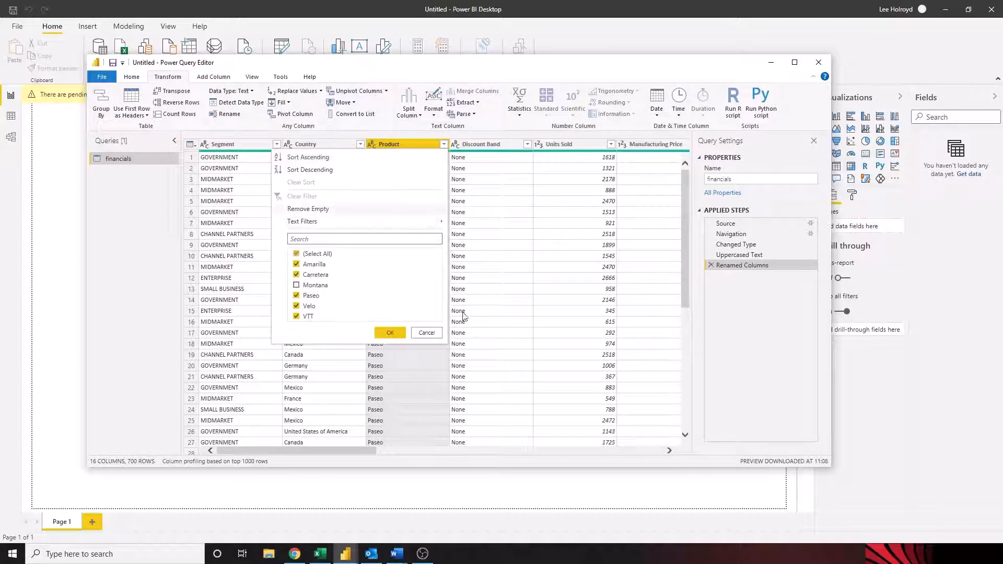
{"action": "left_click", "coordinate": [387, 333]}
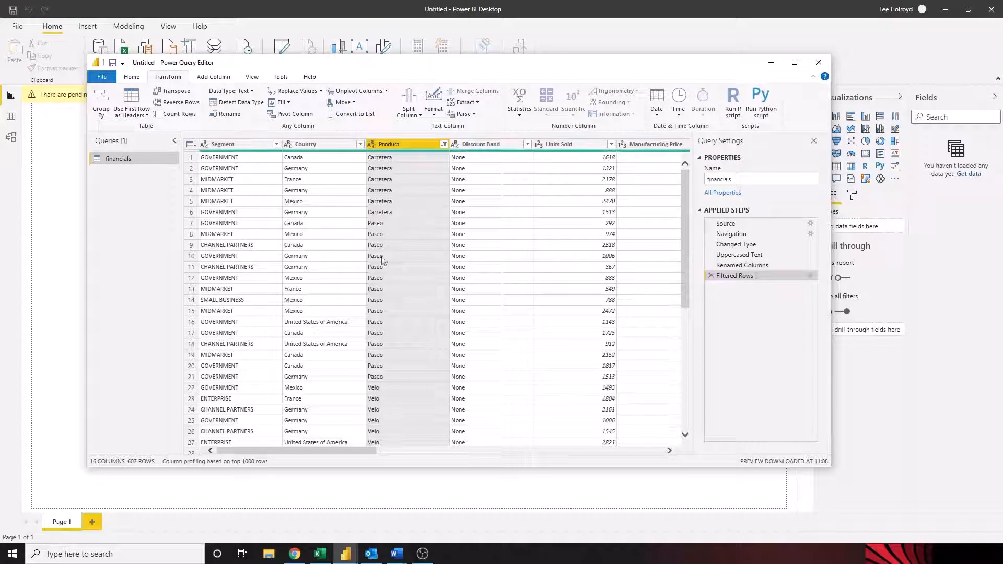
{"action": "scroll", "coordinate": [394, 293], "scroll_direction": "down", "scroll_amount": 7}
{"action": "scroll", "coordinate": [394, 294], "scroll_direction": "up", "scroll_amount": 7}
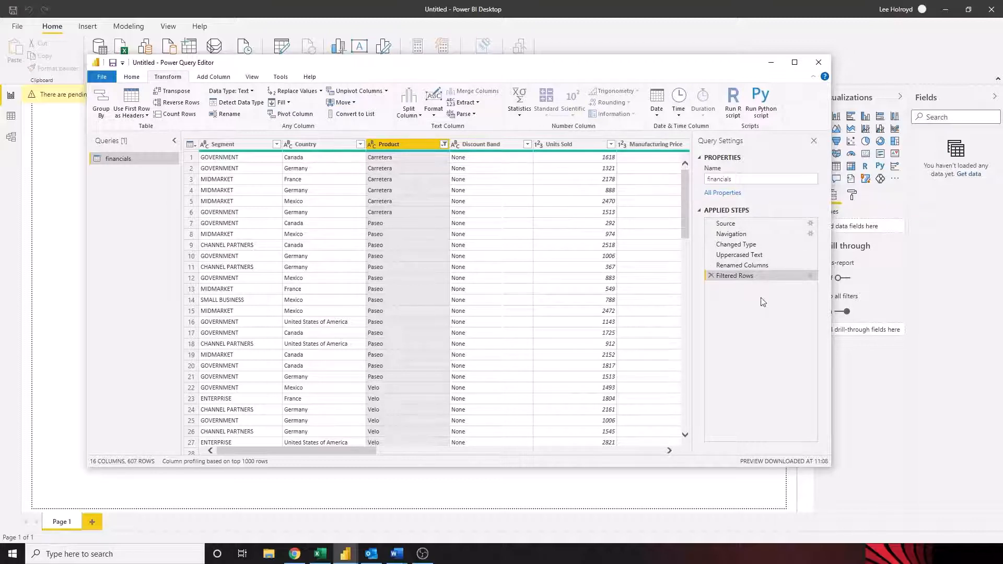
- Review the financials table at its earlier applied steps, including Changed Type and Uppercased Text, and return to Filtered Rows
{"action": "left_click", "coordinate": [748, 255]}
{"action": "left_click", "coordinate": [752, 244]}
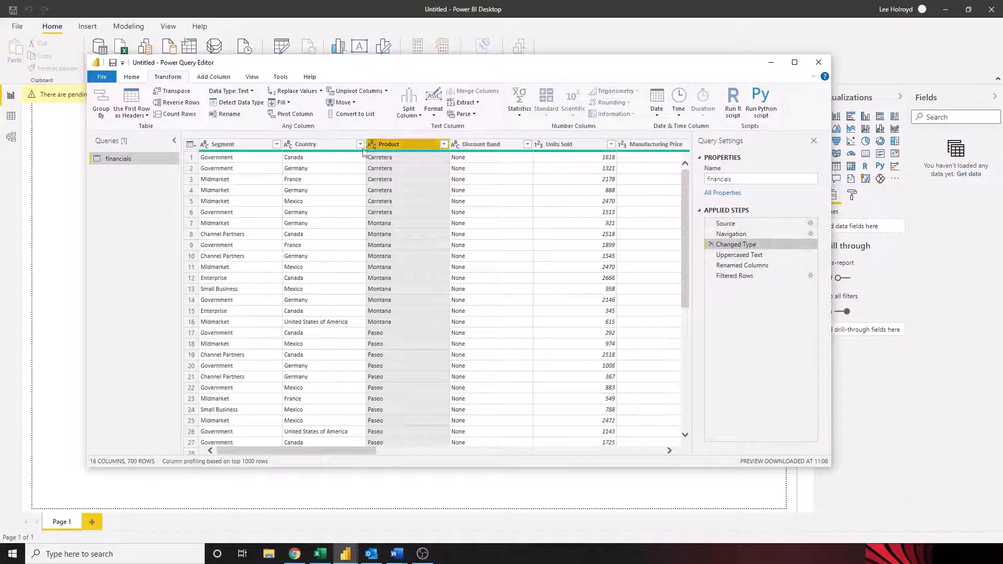
{"action": "left_click", "coordinate": [739, 258]}
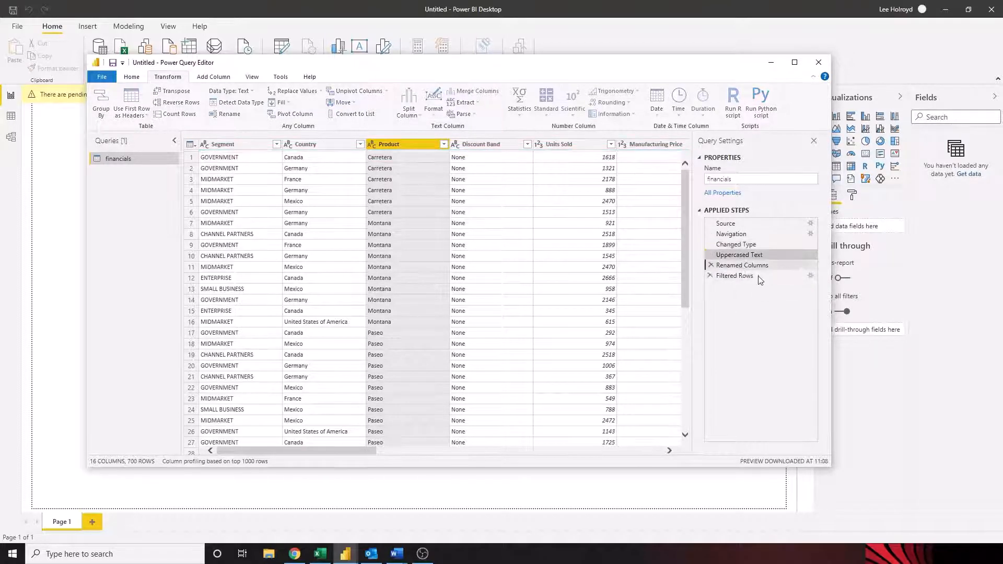
{"action": "left_click", "coordinate": [759, 275]}
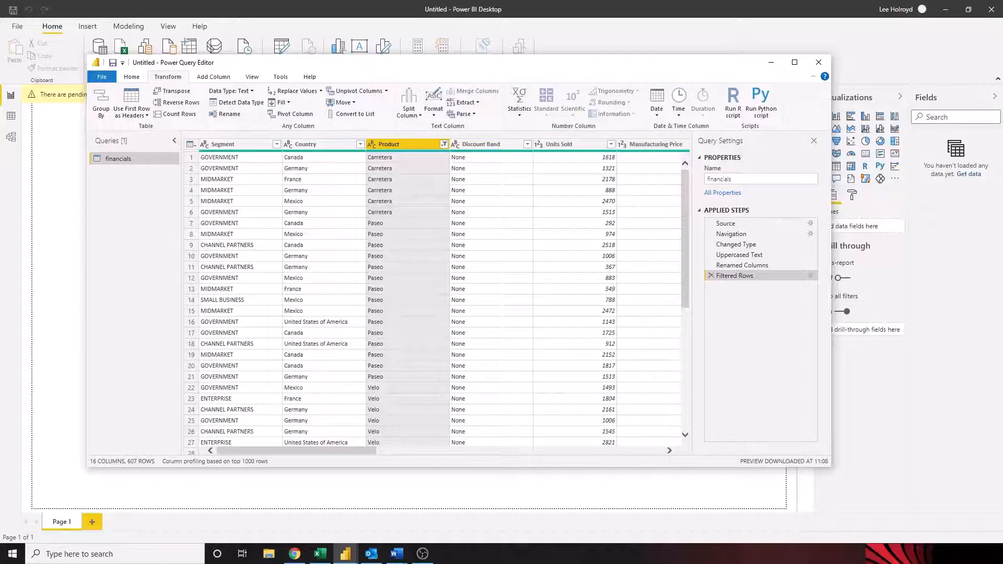
- Apply the query changes, close Power Query Editor, and expand the financials table to list its fields
{"action": "left_click", "coordinate": [130, 78]}
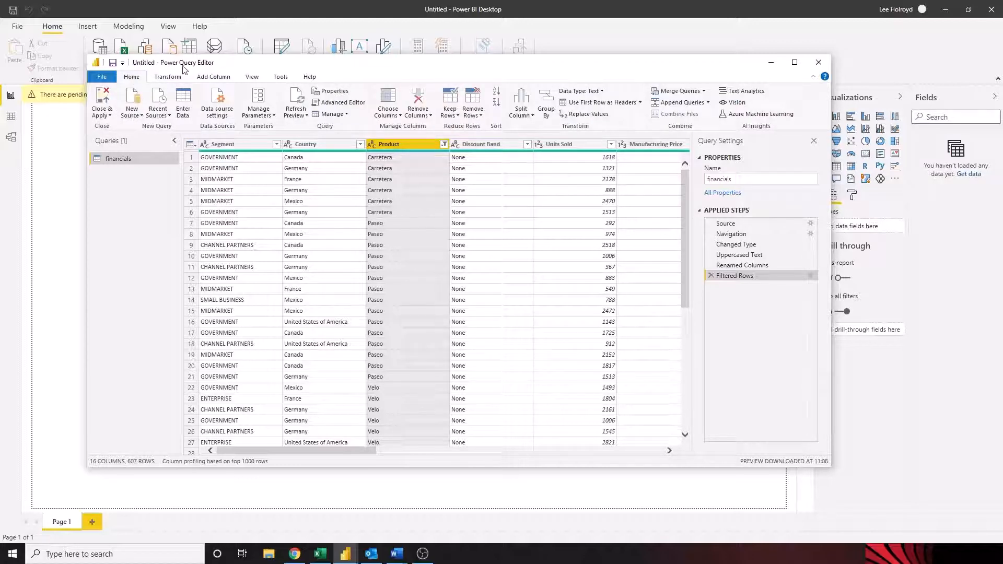
{"action": "left_click", "coordinate": [109, 116]}
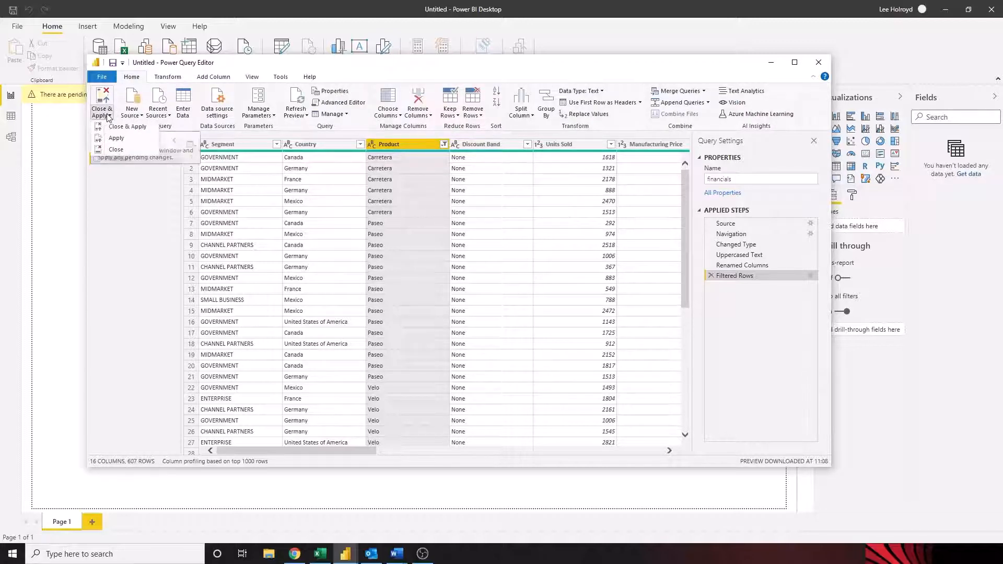
{"action": "left_click", "coordinate": [128, 128]}
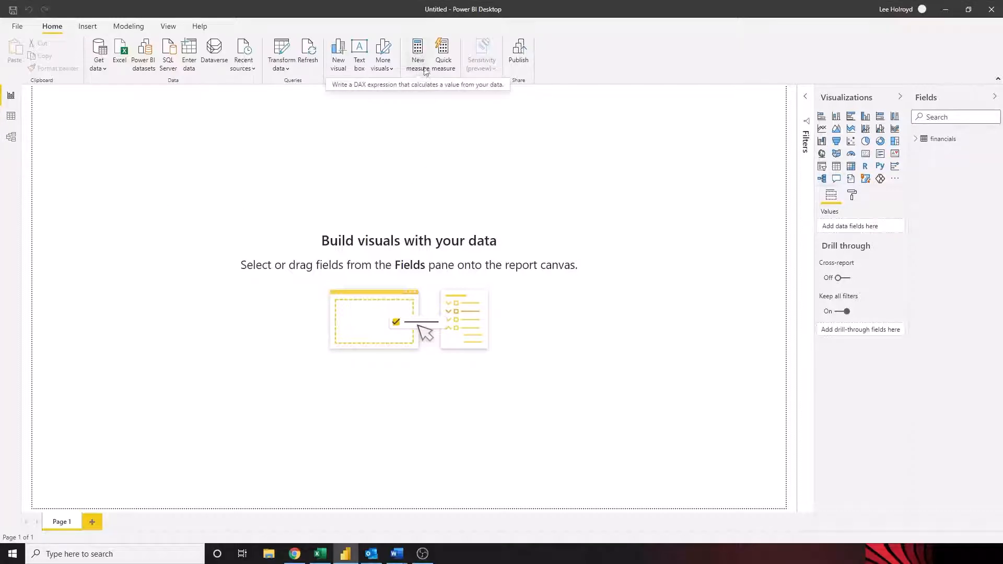
{"action": "left_click", "coordinate": [917, 139]}
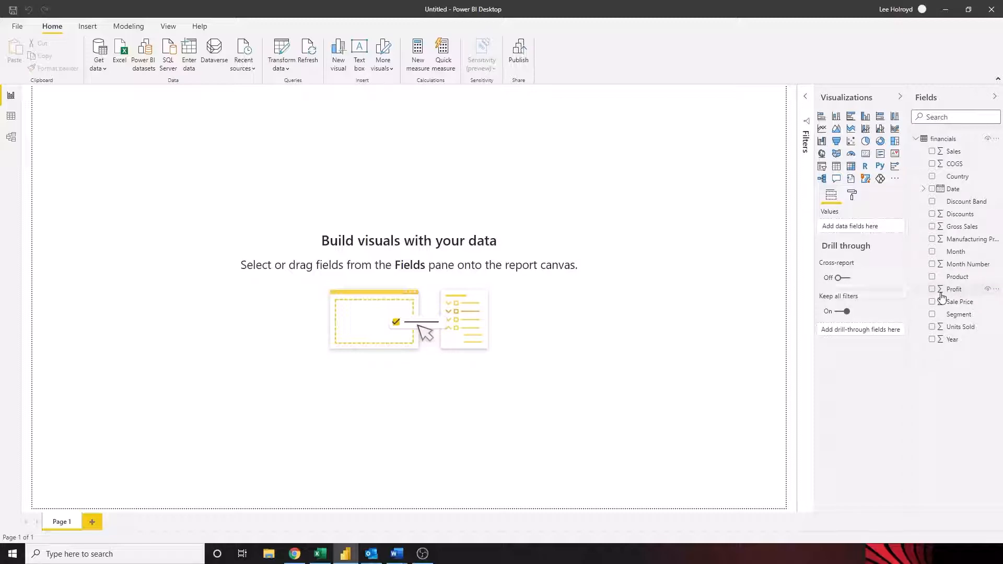
- Create a new measure with the formula total Units Sold = SUM(financials[Units Sold])
{"action": "left_click", "coordinate": [416, 56]}
{"action": "left_click_drag", "start_coordinate": [122, 94], "coordinate": [73, 100]}
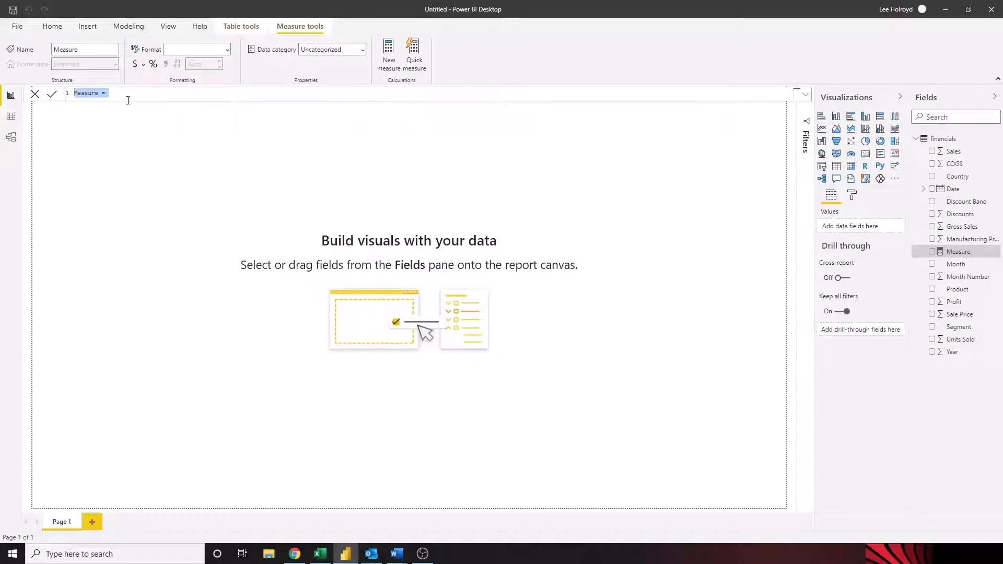
{"action": "type", "text": "total' Units Sold = SUM"}
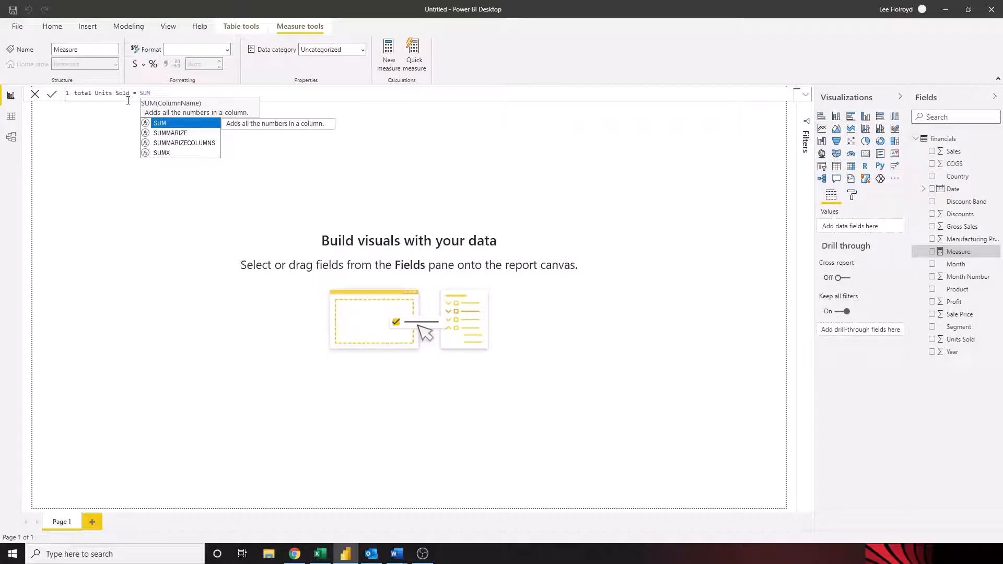
{"action": "type", "text": "("}
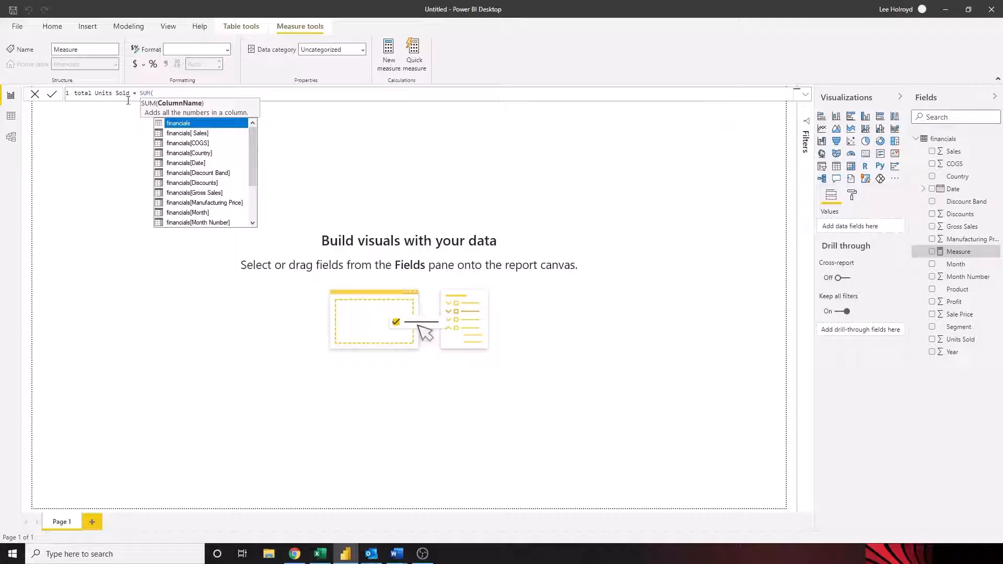
{"action": "type", "text": "fin"}
{"action": "type", "text": "ancials"}
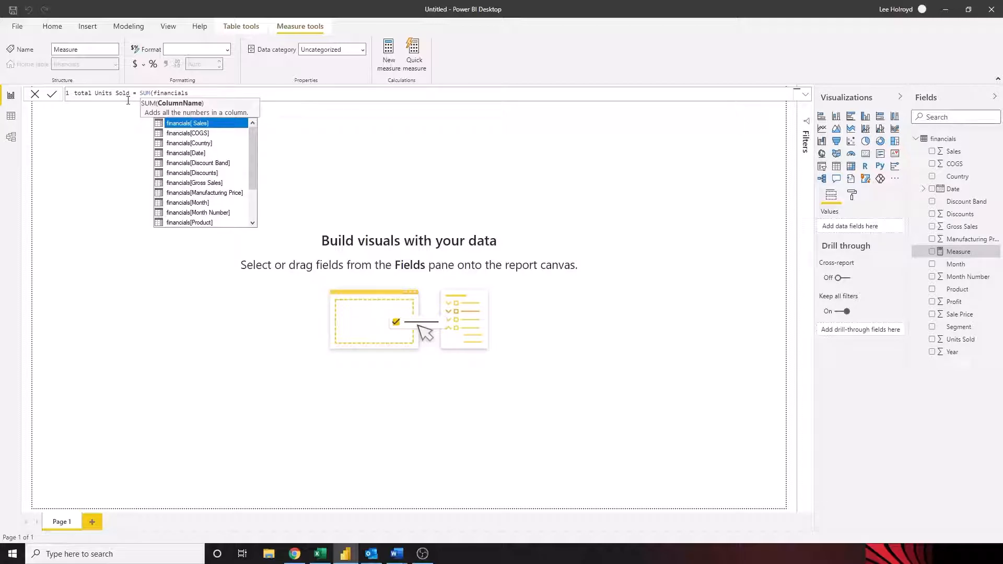
{"action": "type", "text": "["}
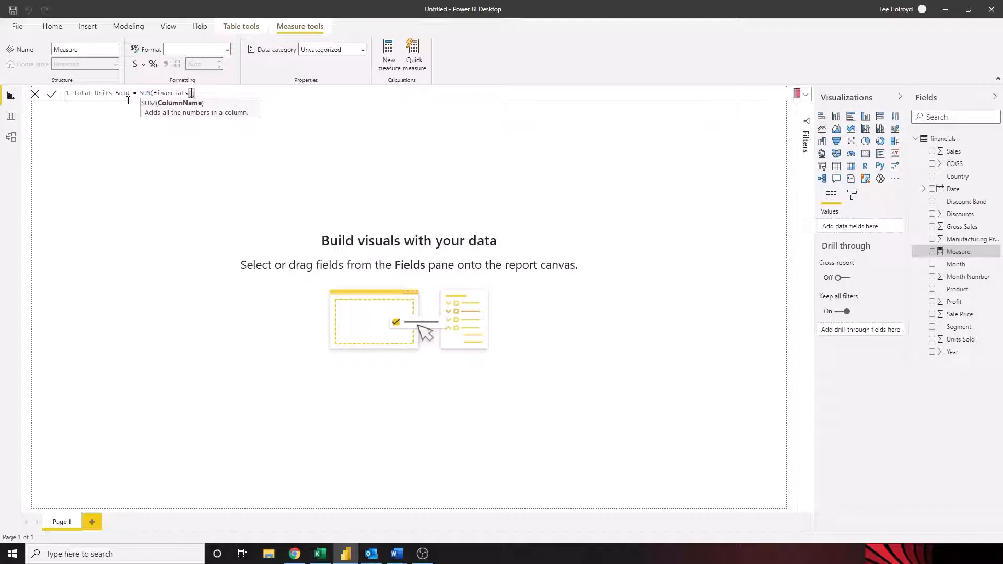
{"action": "type", "text": "Units "}
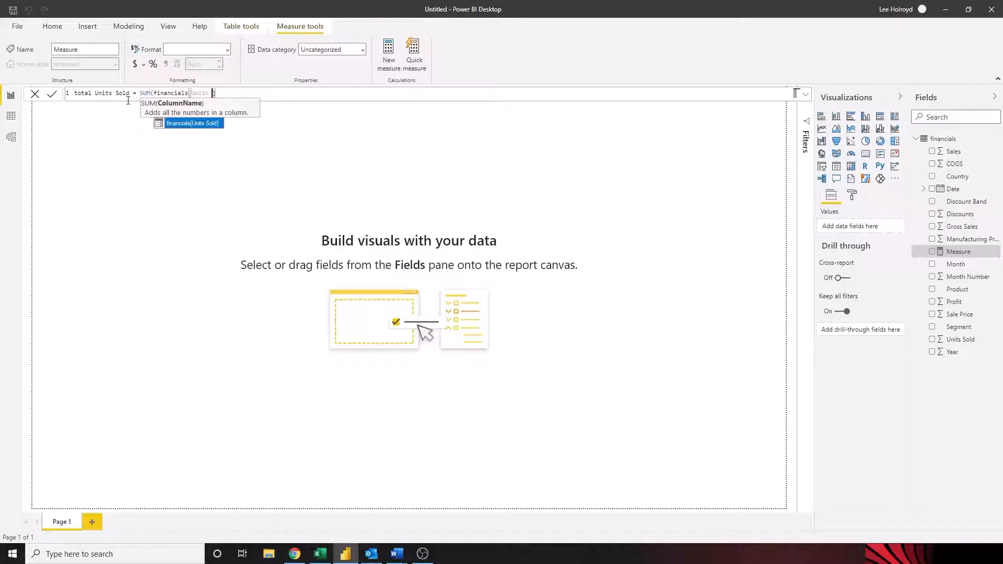
{"action": "type", "text": "Sold]"}
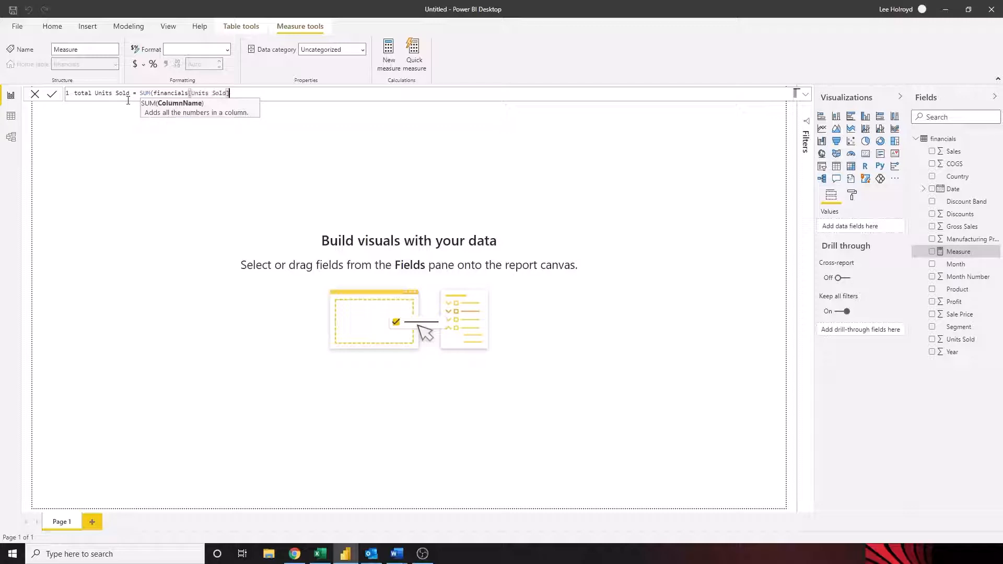
{"action": "type", "text": ")"}
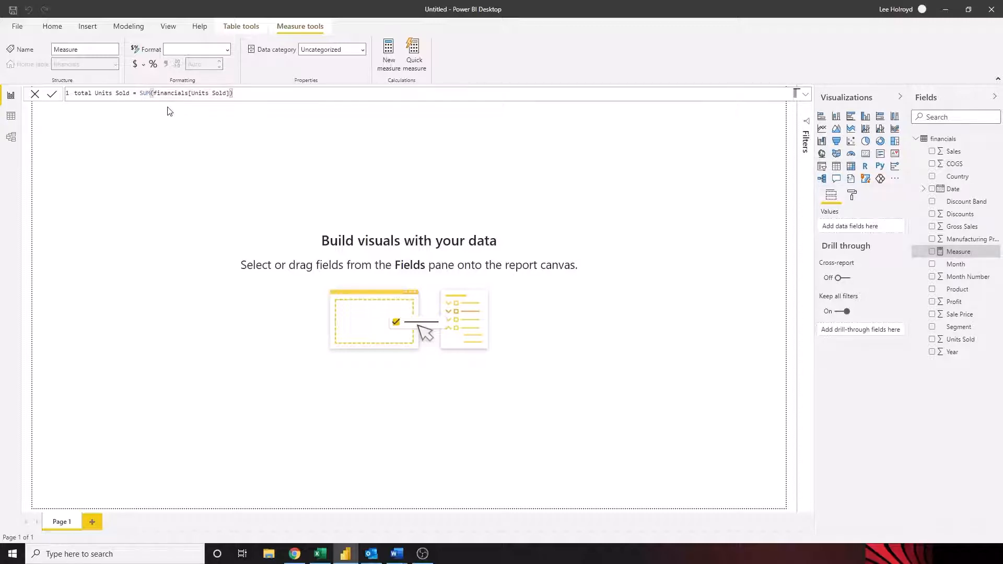
- Capitalise the measure's name to Total Units Sold and commit the formula
{"action": "left_click", "coordinate": [84, 93]}
{"action": "key", "text": "BackSpace"}
{"action": "type", "text": "T"}
{"action": "left_click", "coordinate": [247, 92]}
{"action": "left_click", "coordinate": [53, 98]}
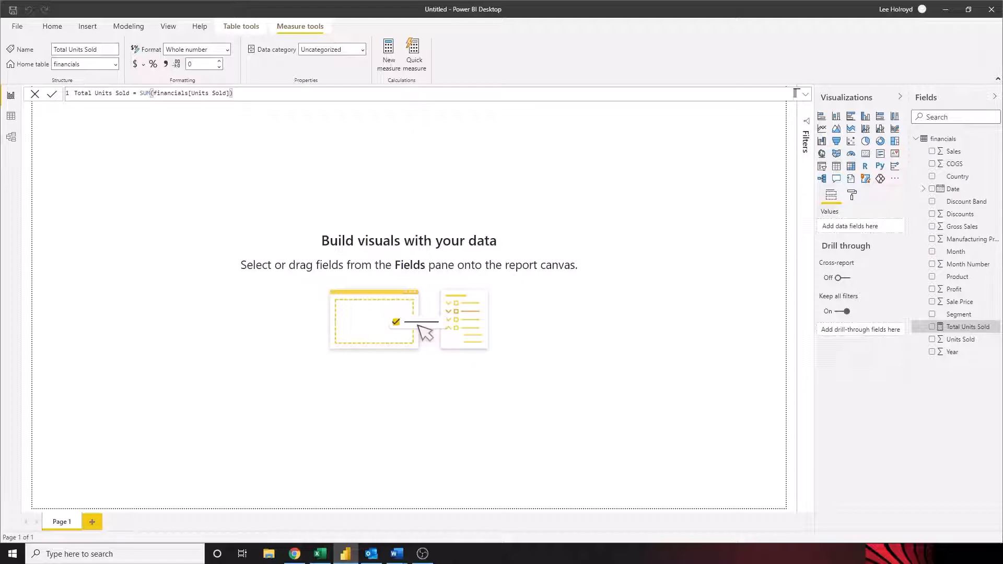
- Add a new calculated table in Data view, collapse the financials field list, and enter Calander as the table name
{"action": "left_click", "coordinate": [11, 117]}
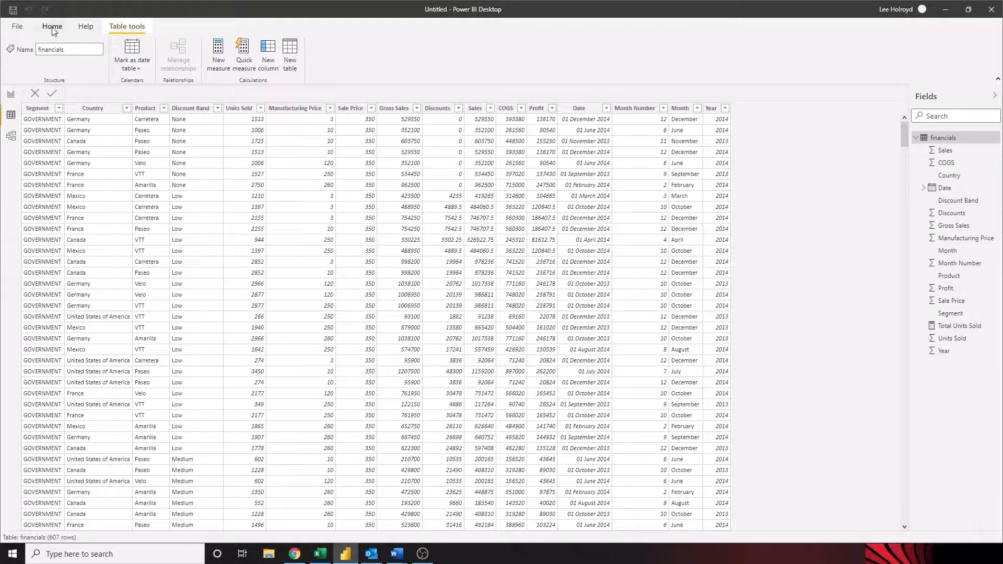
{"action": "left_click", "coordinate": [295, 49]}
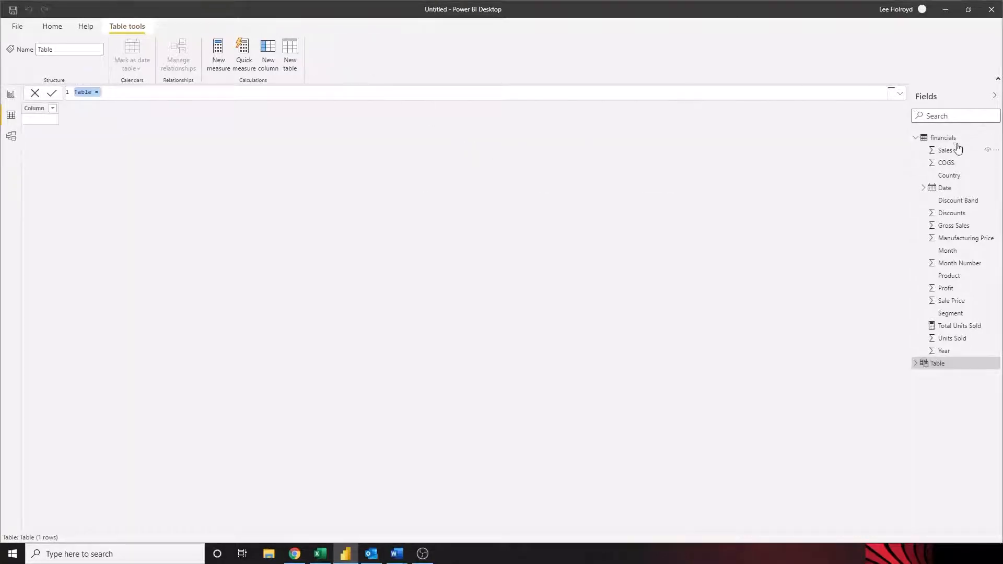
{"action": "left_click", "coordinate": [932, 140]}
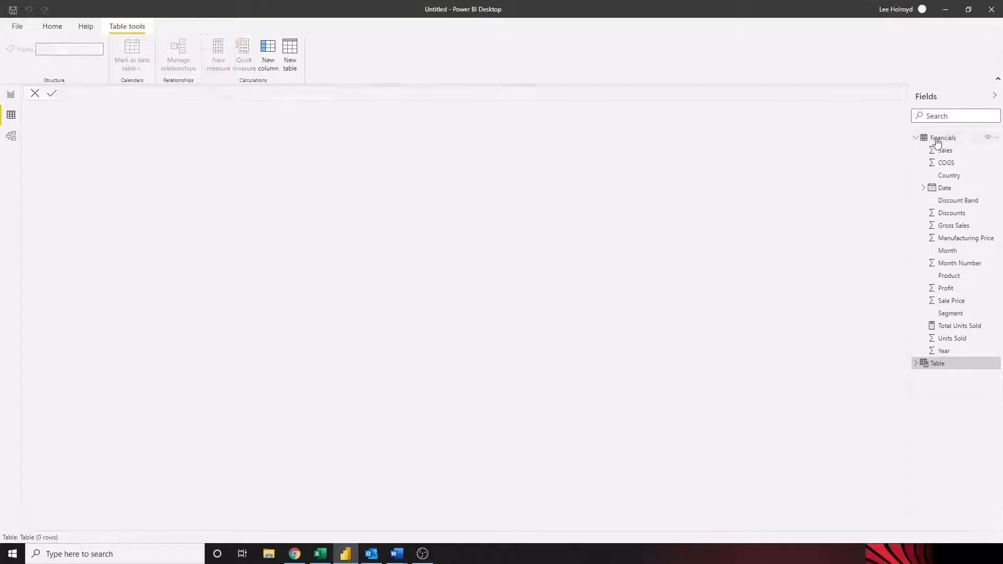
{"action": "left_click", "coordinate": [917, 138]}
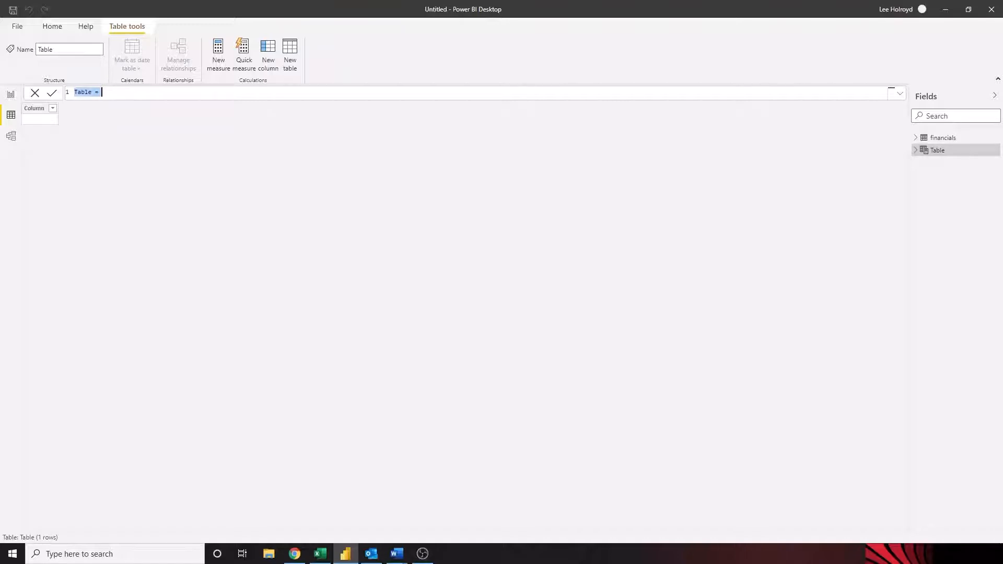
{"action": "left_click_drag", "start_coordinate": [133, 95], "coordinate": [49, 94]}
{"action": "type", "text": "Calander"}
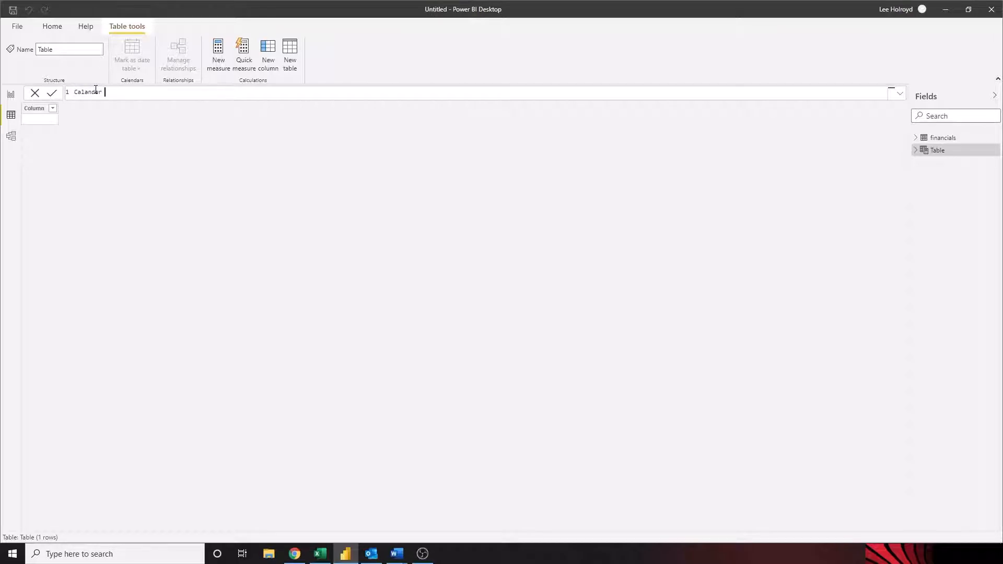
- Define the Calander table with a CALENDAR function containing empty DATE() functions for the start and end dates
{"action": "type", "text": " = Cal"}
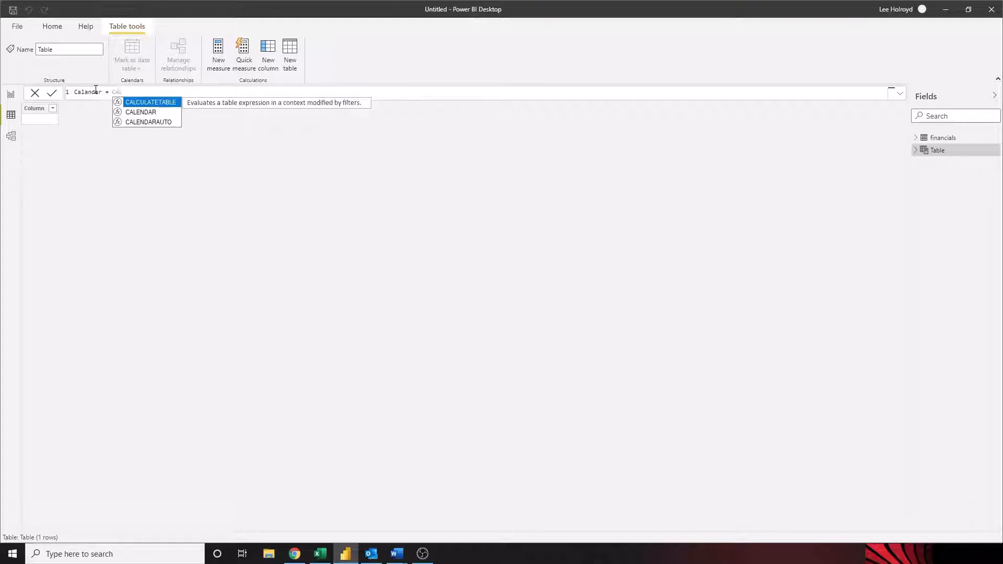
{"action": "key", "text": "Down"}
{"action": "key", "text": "Tab"}
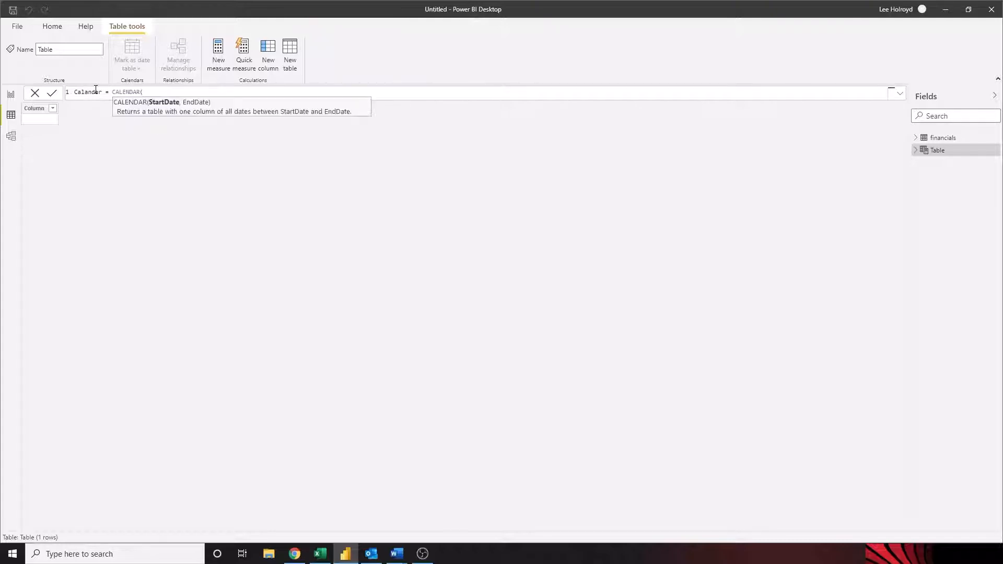
{"action": "type", "text": "()"}
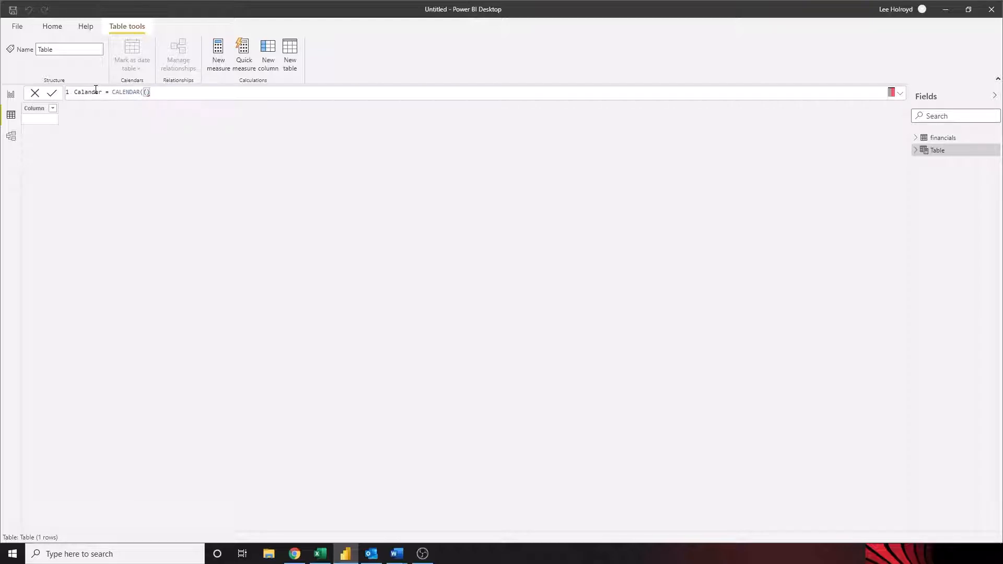
{"action": "type", "text": "DATE"}
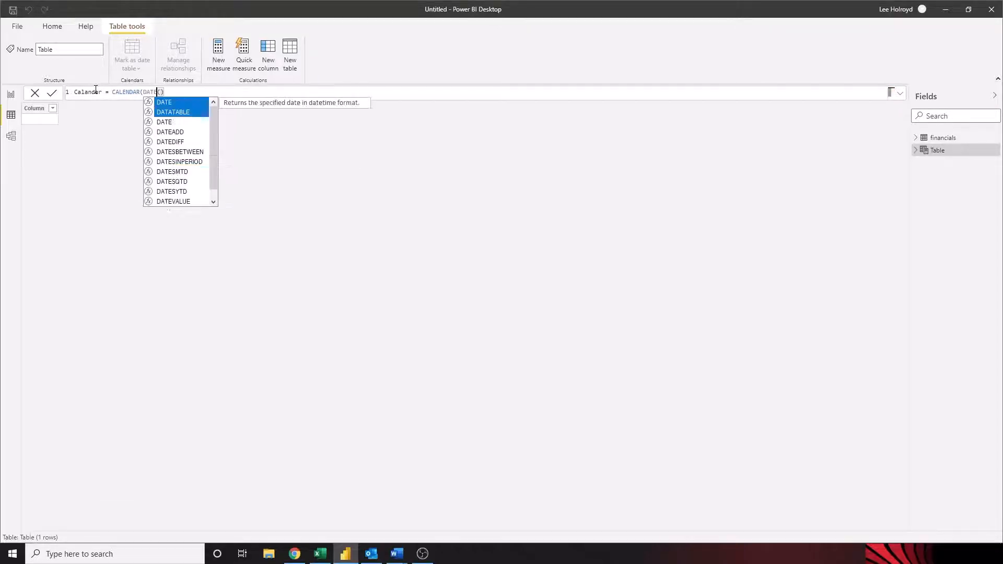
{"action": "key", "text": "Tab"}
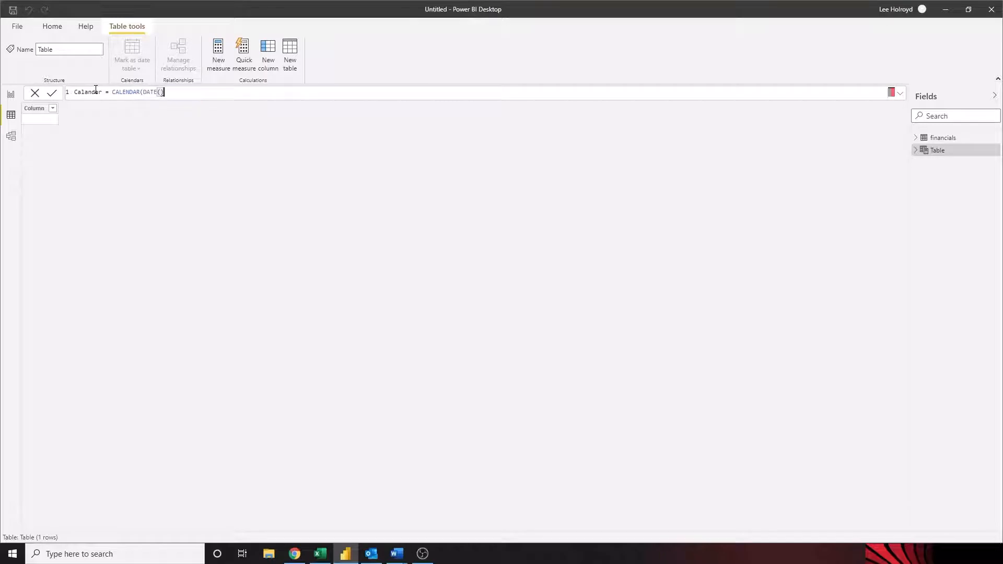
{"action": "type", "text": ", DATE"}
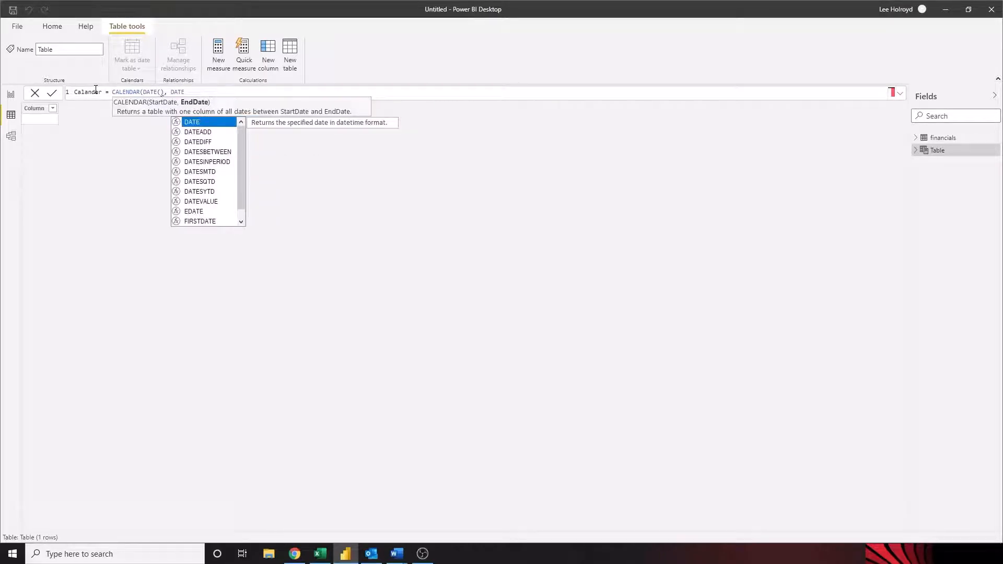
{"action": "key", "text": "Tab"}
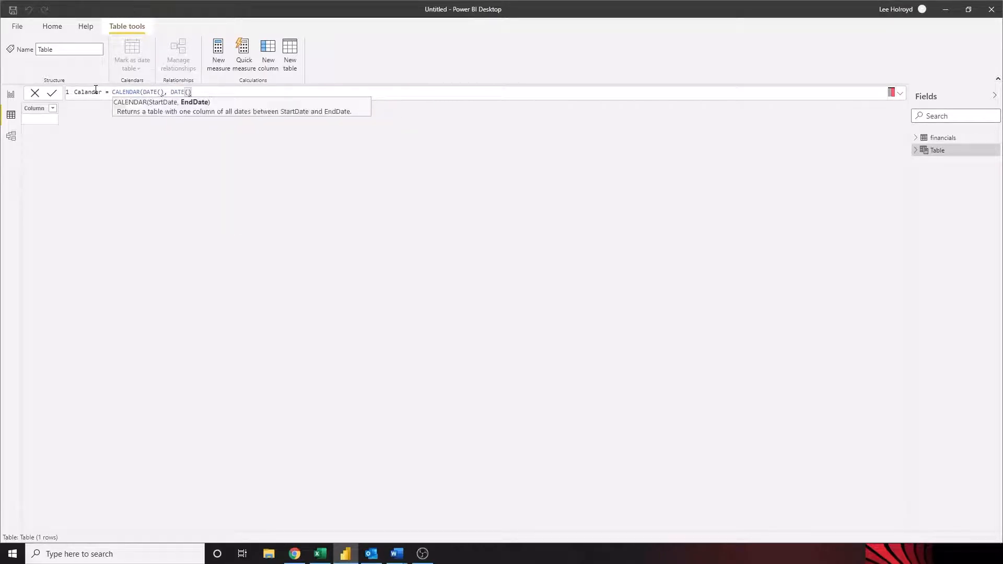
{"action": "type", "text": "))"}
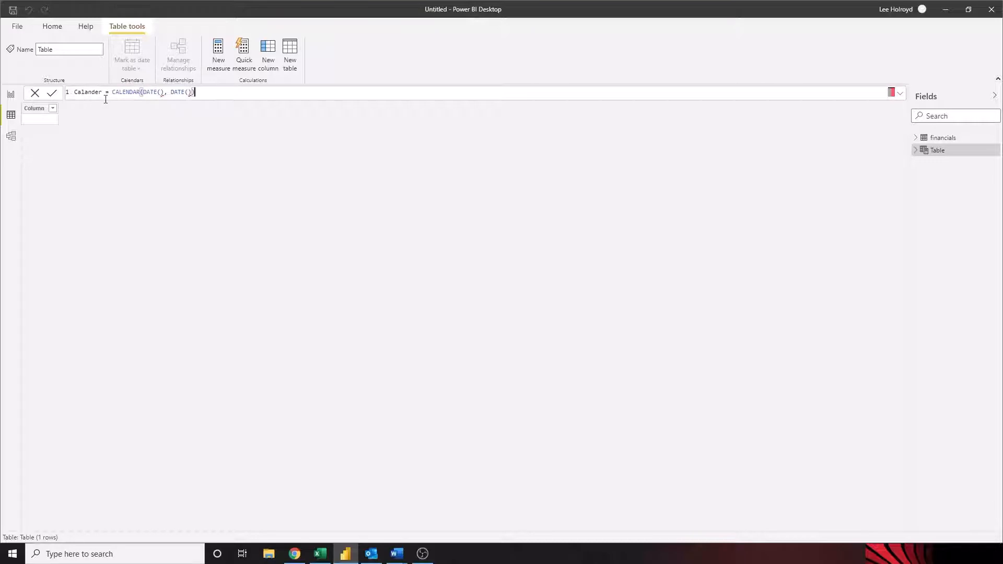
- Set the start date in the CALENDAR formula to DATE(2013, 01, 01)
{"action": "left_click", "coordinate": [160, 92]}
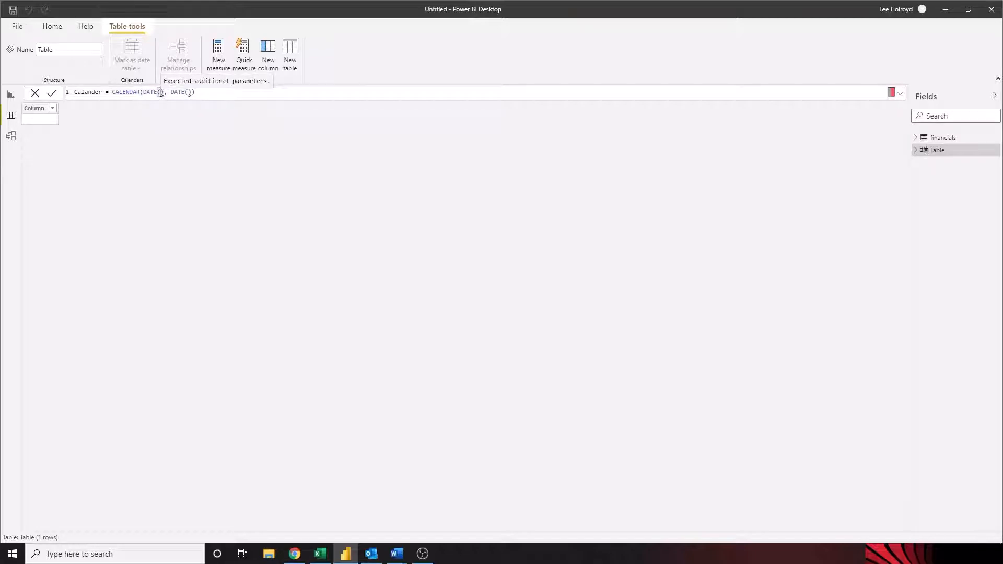
{"action": "type", "text": "2013, "}
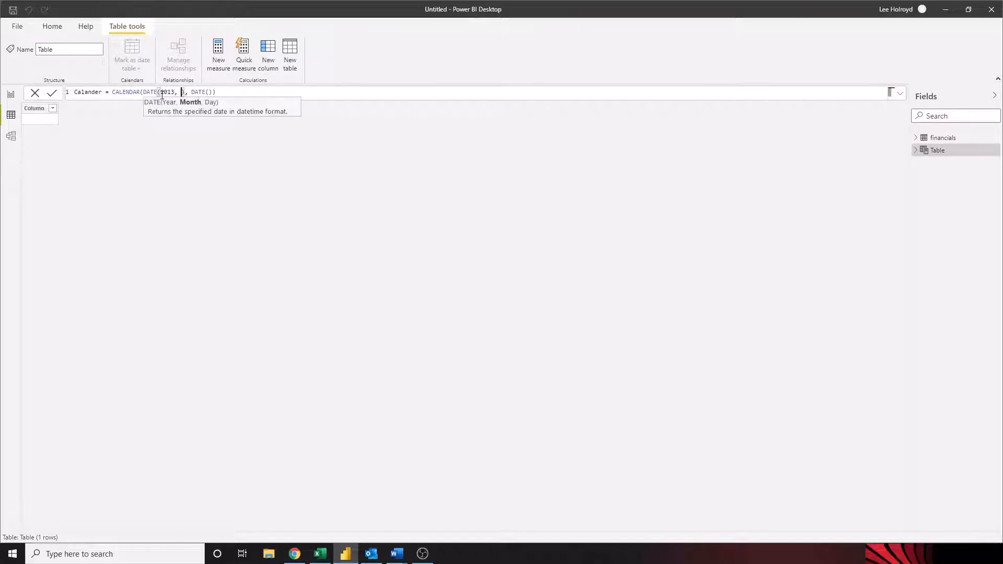
{"action": "type", "text": "01, 01"}
- Set the end date in the Calander formula to DATE(2014, 12, 31) and commit the table
{"action": "key", "text": "Right"}
{"action": "key", "text": "Right"}
{"action": "key", "text": "Right"}
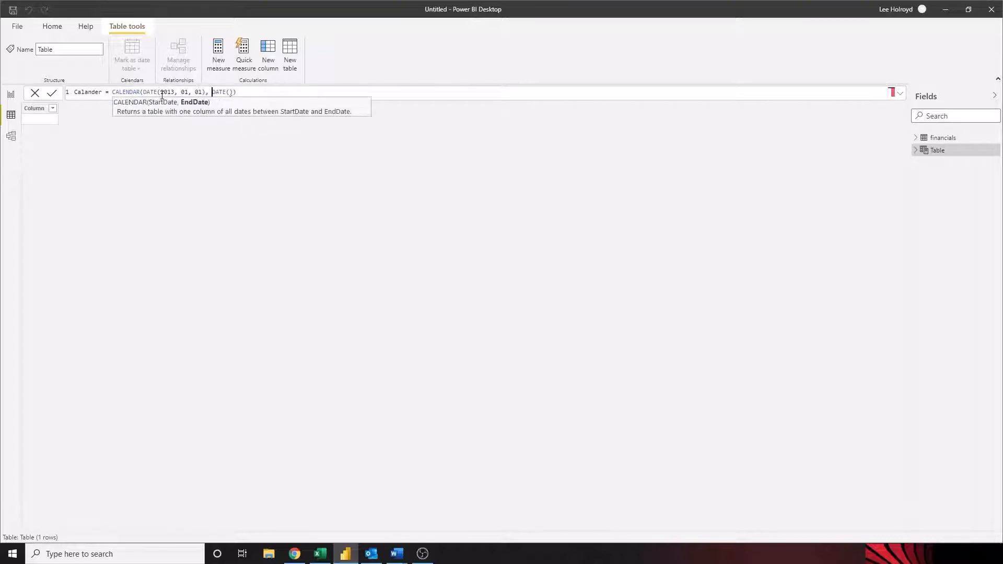
{"action": "key", "text": "Right"}
{"action": "key", "text": "Right"}
{"action": "key", "text": "Right"}
{"action": "key", "text": "Right"}
{"action": "key", "text": "Right"}
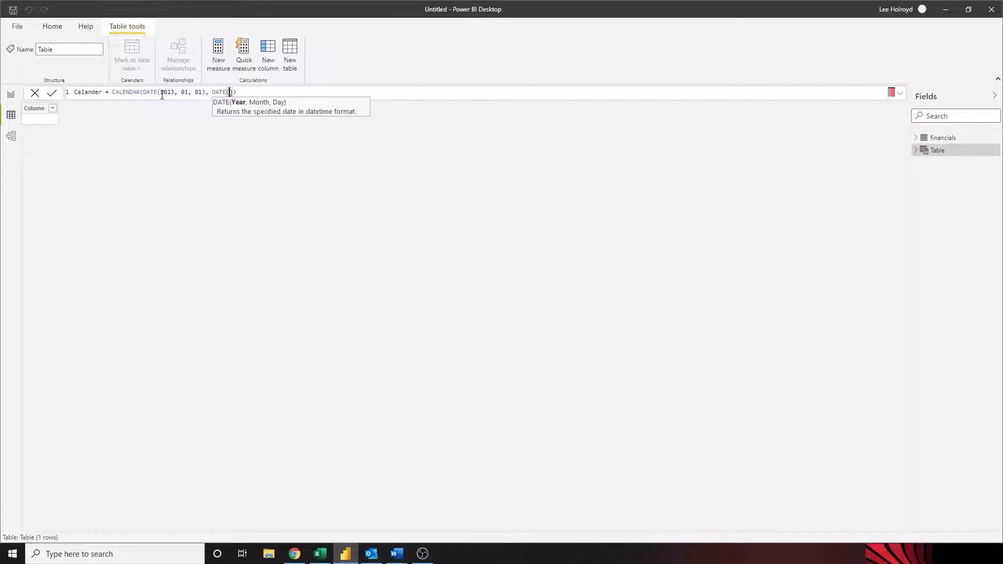
{"action": "type", "text": "2014, "}
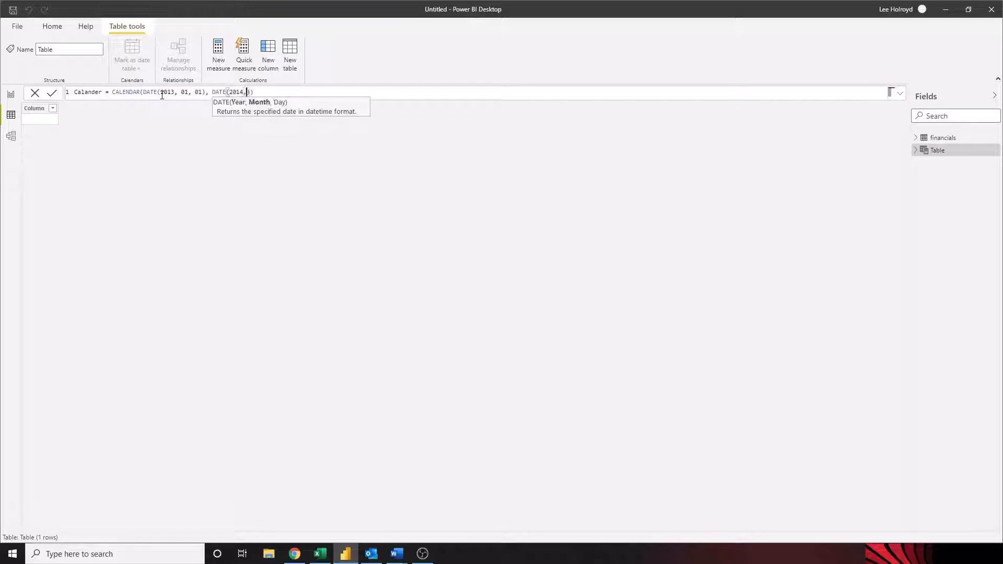
{"action": "type", "text": "12, 31"}
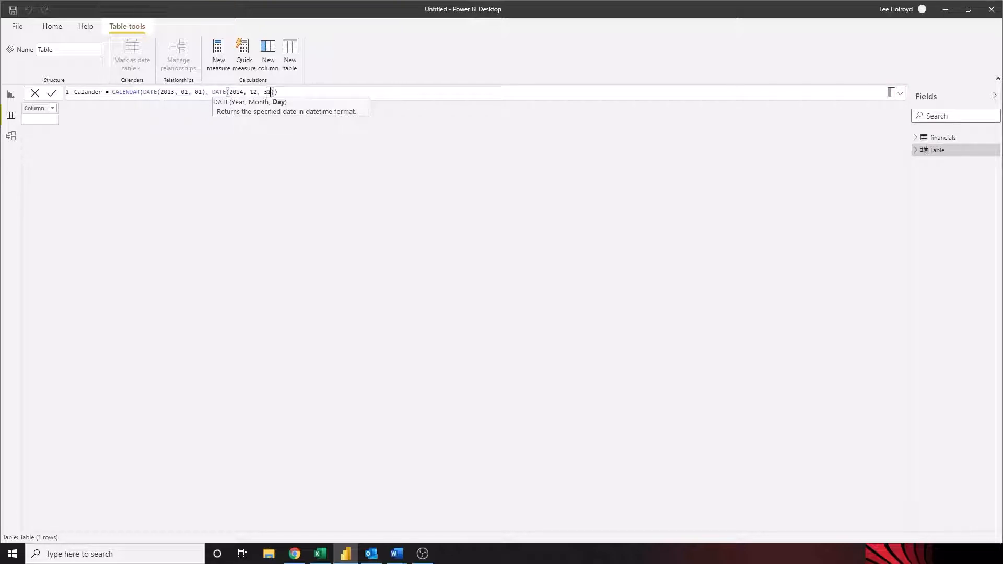
{"action": "key", "text": "Return"}
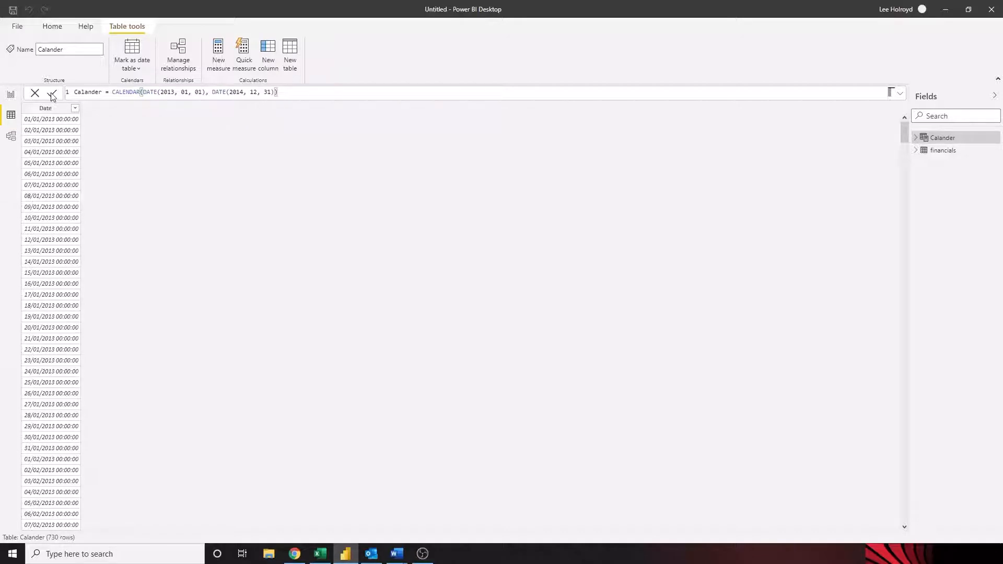
- In Model view, create a relationship between the financials table's Date field and the Calander table's Date field
{"action": "left_click", "coordinate": [244, 92]}
{"action": "left_click", "coordinate": [11, 137]}
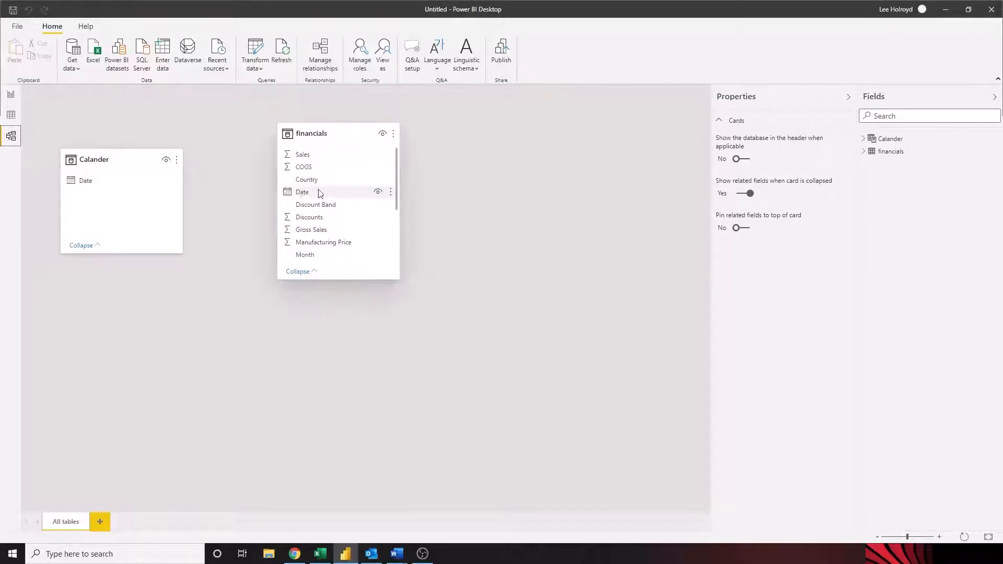
{"action": "left_click_drag", "start_coordinate": [321, 197], "coordinate": [118, 184]}
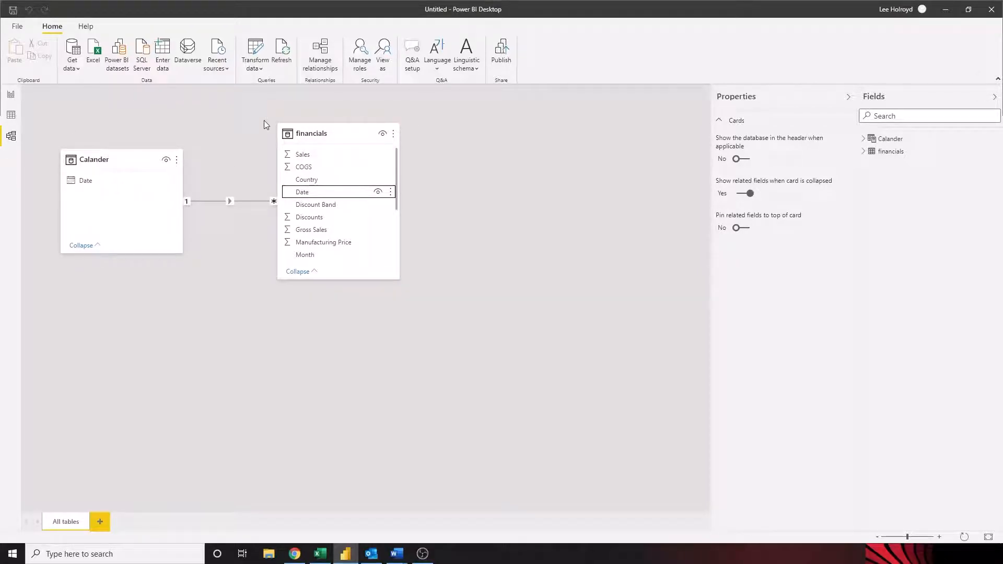
- Review the Calander table in Data view and expand the Calander and financials field lists in Model view
{"action": "left_click", "coordinate": [12, 114]}
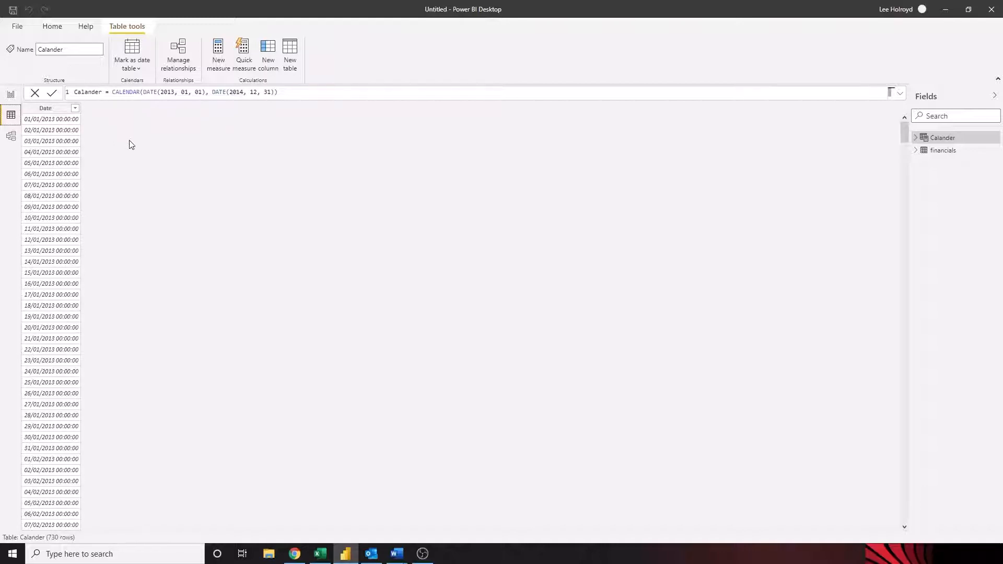
{"action": "left_click", "coordinate": [928, 139]}
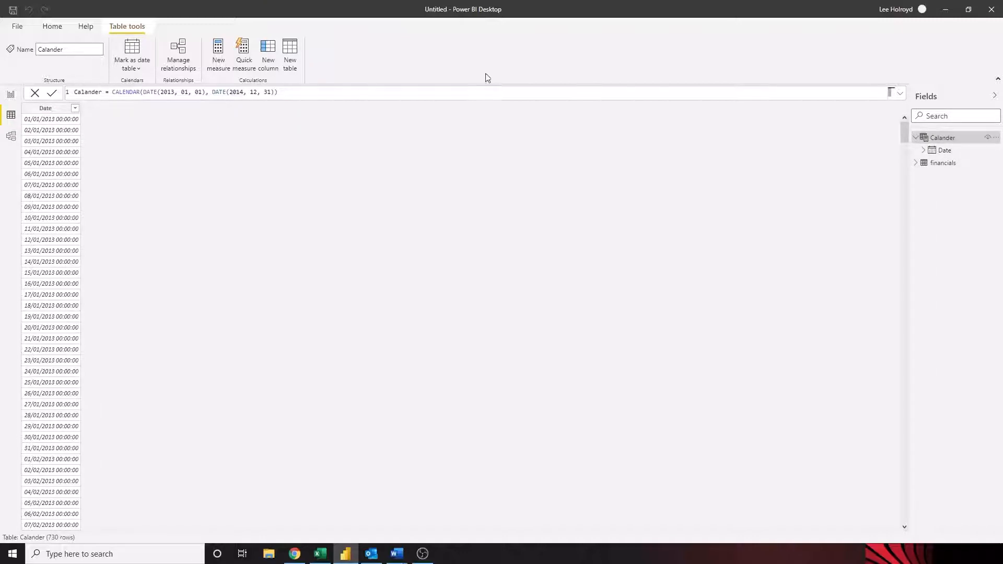
{"action": "left_click", "coordinate": [12, 136]}
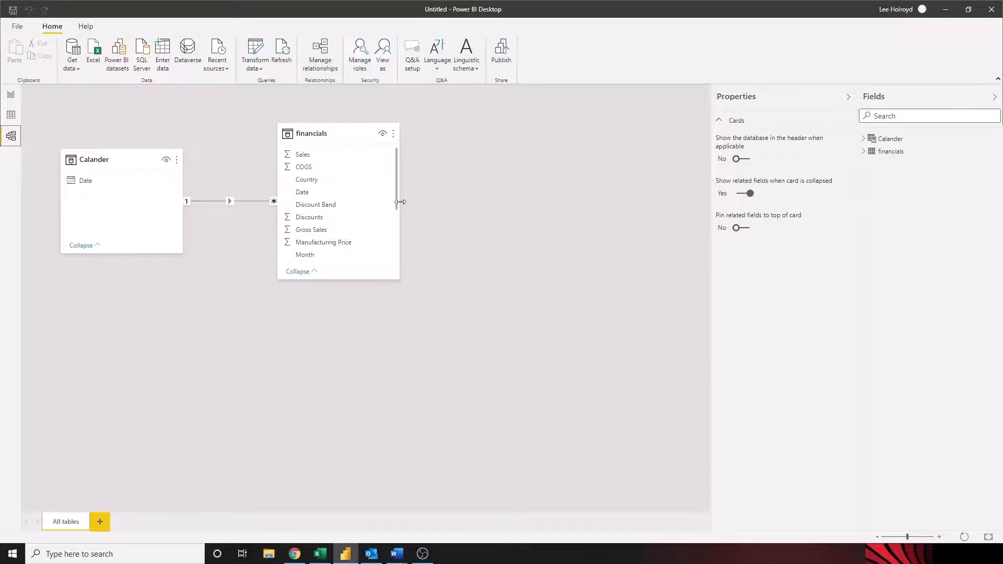
{"action": "left_click", "coordinate": [864, 139]}
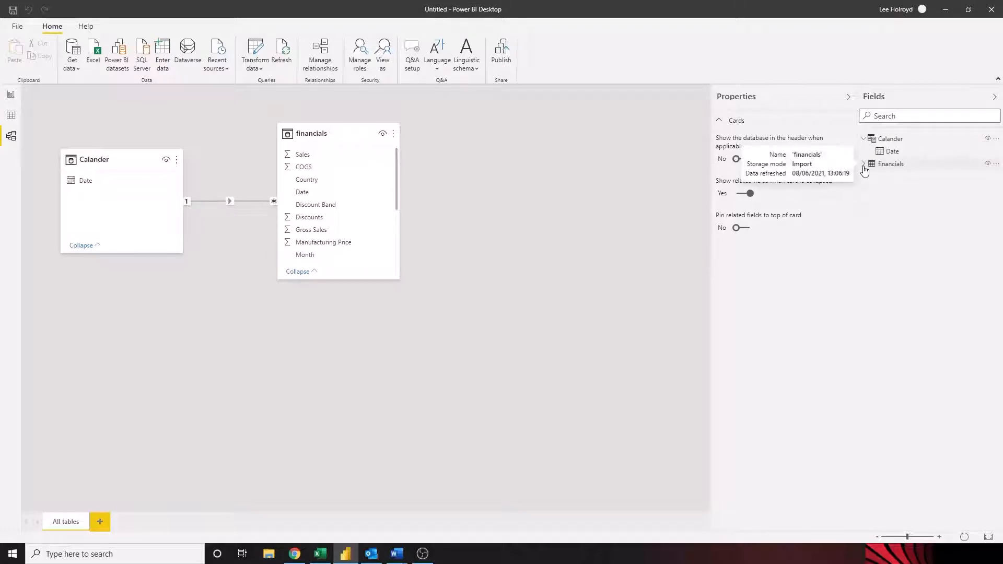
{"action": "left_click", "coordinate": [864, 165]}
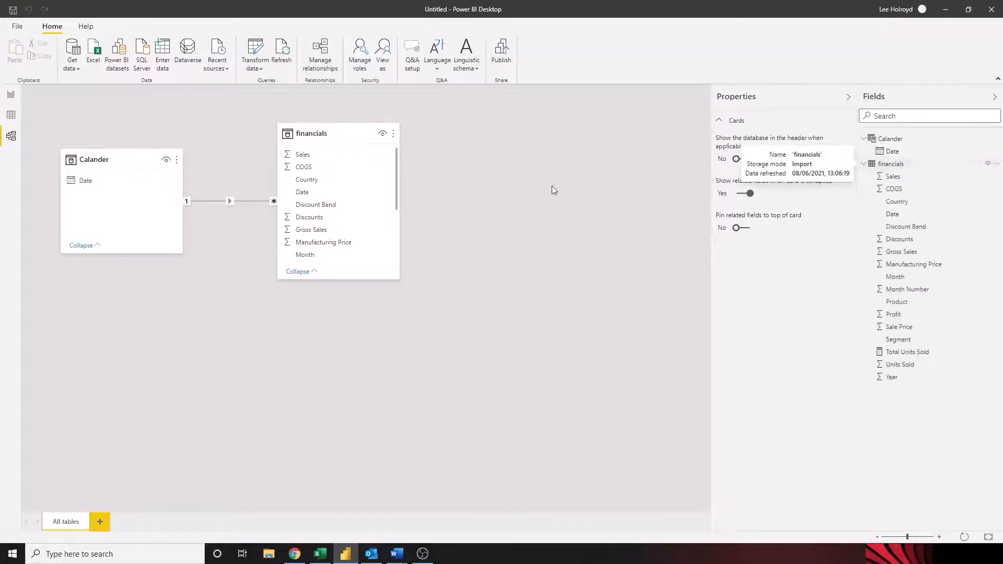
- In Report view, dismiss the open measure formula and insert a text box resized to a wide, short banner at the page's upper edge
{"action": "left_click", "coordinate": [11, 95]}
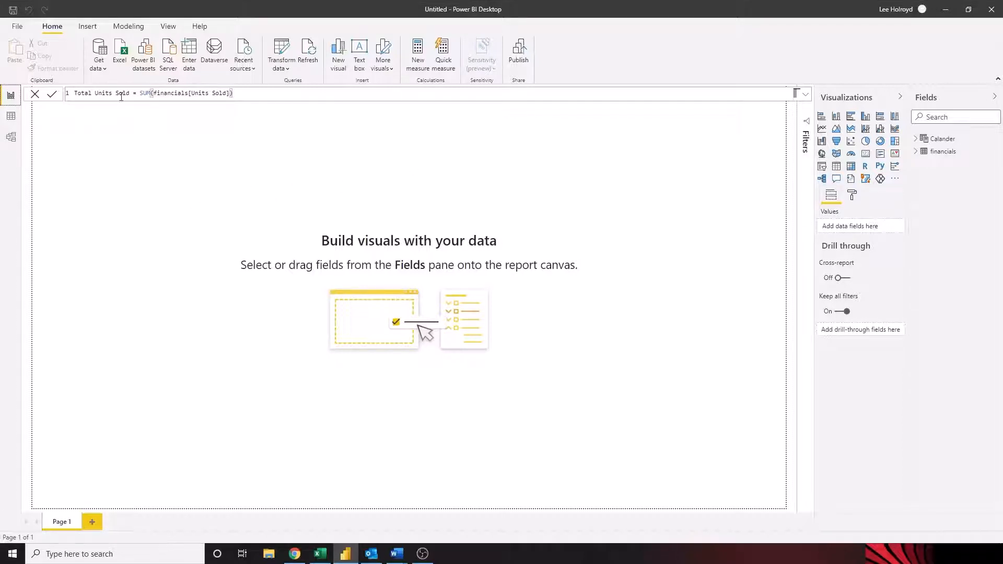
{"action": "left_click", "coordinate": [34, 96]}
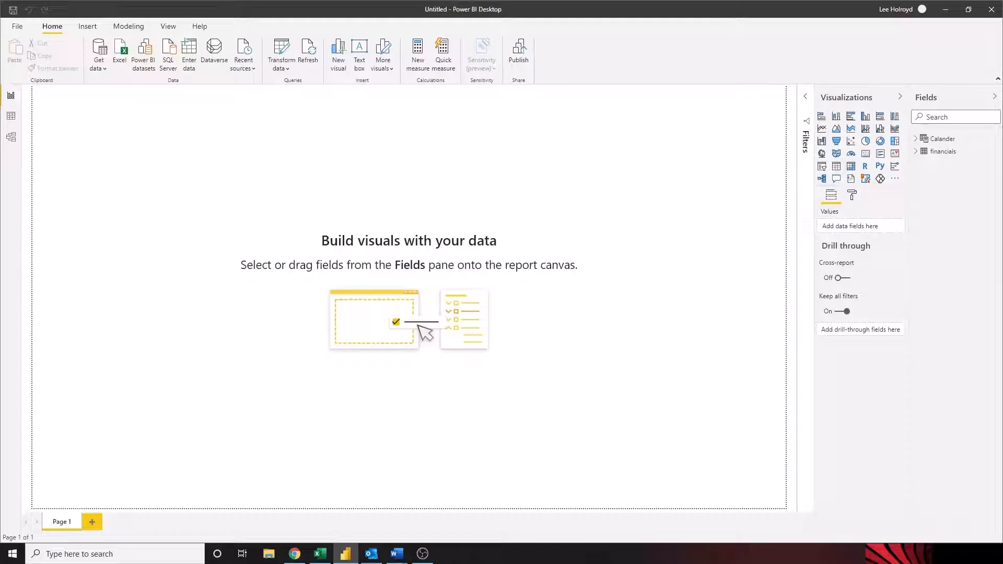
{"action": "left_click", "coordinate": [87, 26]}
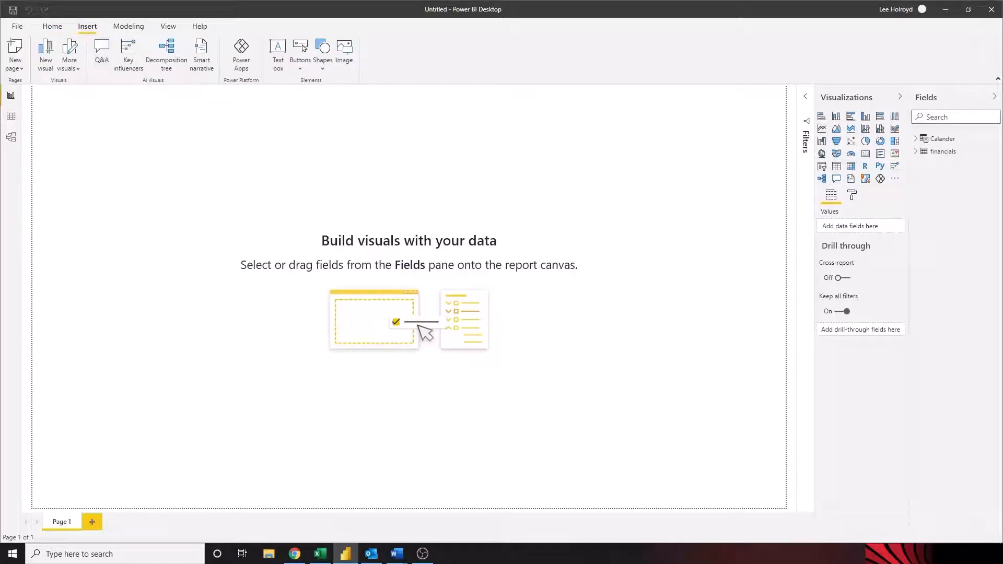
{"action": "left_click", "coordinate": [278, 53]}
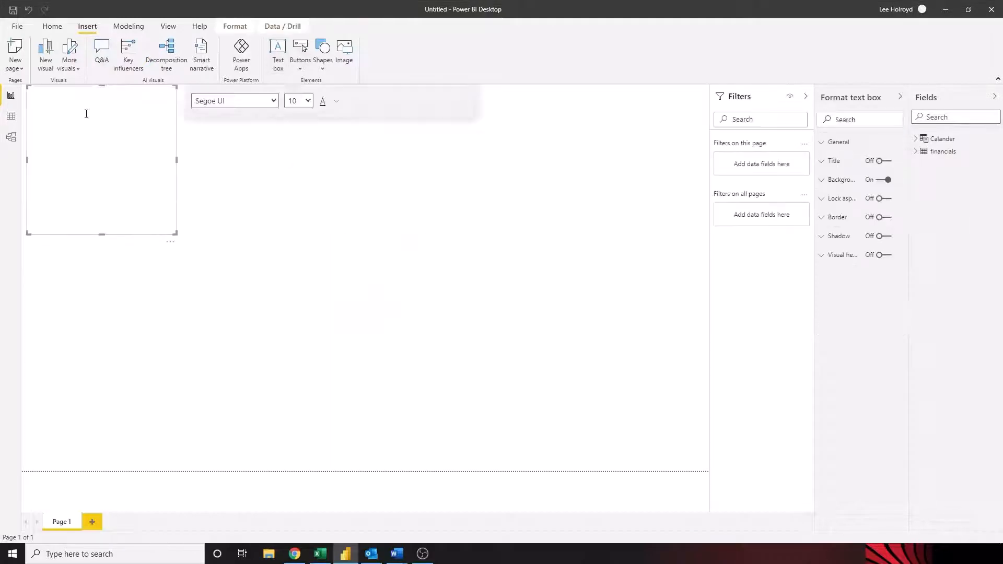
{"action": "left_click_drag", "start_coordinate": [176, 159], "coordinate": [542, 160]}
{"action": "left_click_drag", "start_coordinate": [284, 233], "coordinate": [295, 127]}
- Enter the report title Executive Summary - Finance Report in the text box
{"action": "left_click", "coordinate": [180, 105]}
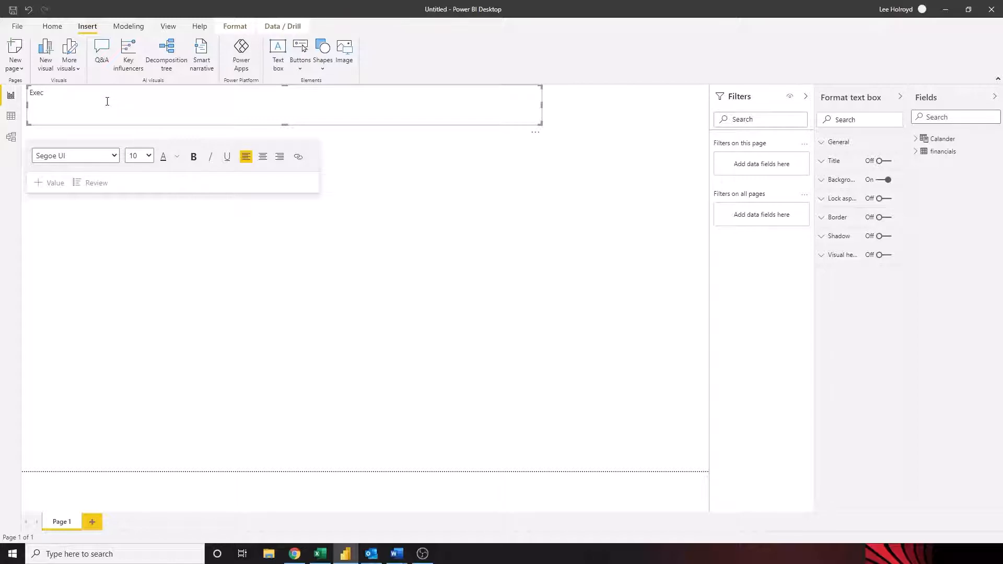
{"action": "type", "text": "Exective Summ"}
{"action": "type", "text": "ary - Financ"}
{"action": "type", "text": "u"}
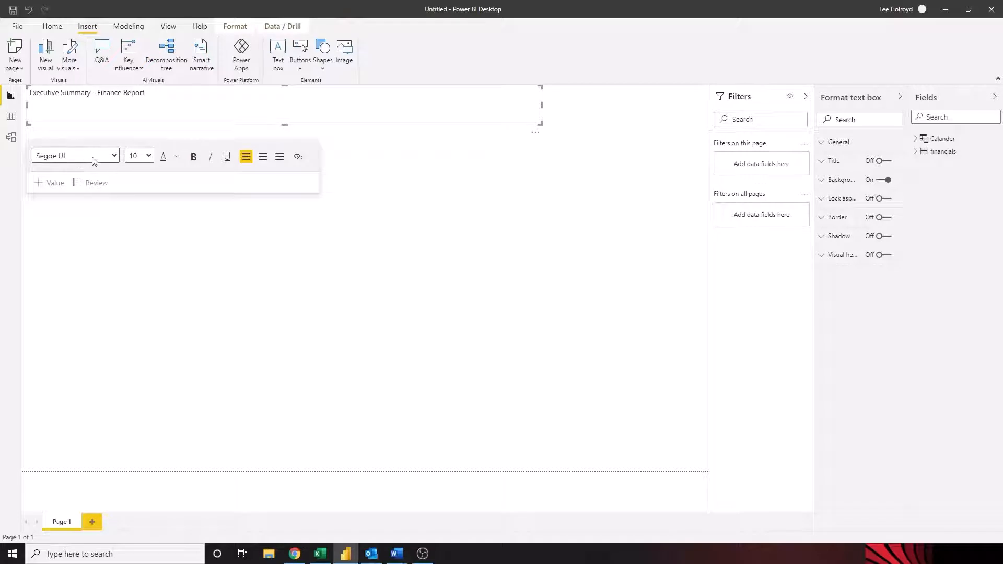
- Format the whole report title as bold text at font size 20 and deselect the text box
{"action": "left_click", "coordinate": [149, 156]}
{"action": "left_click", "coordinate": [141, 263]}
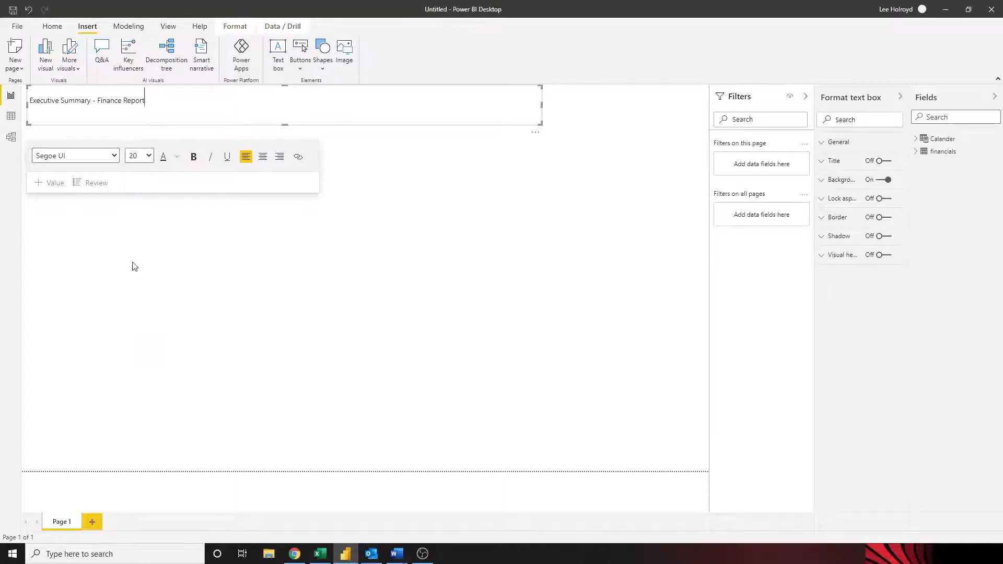
{"action": "left_click", "coordinate": [194, 157]}
{"action": "triple_click", "coordinate": [167, 110]}
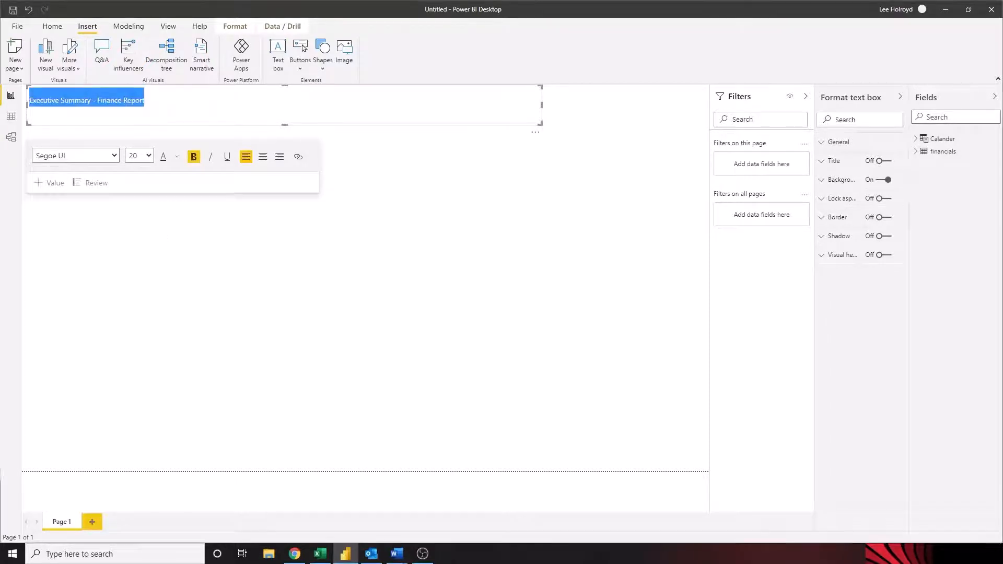
{"action": "left_click", "coordinate": [194, 157]}
{"action": "left_click", "coordinate": [149, 156]}
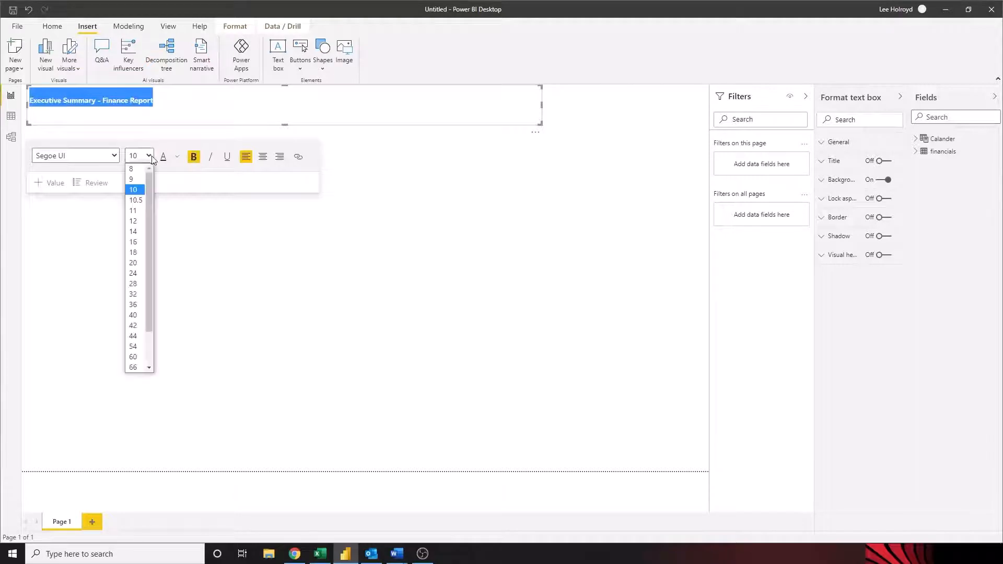
{"action": "left_click", "coordinate": [141, 264]}
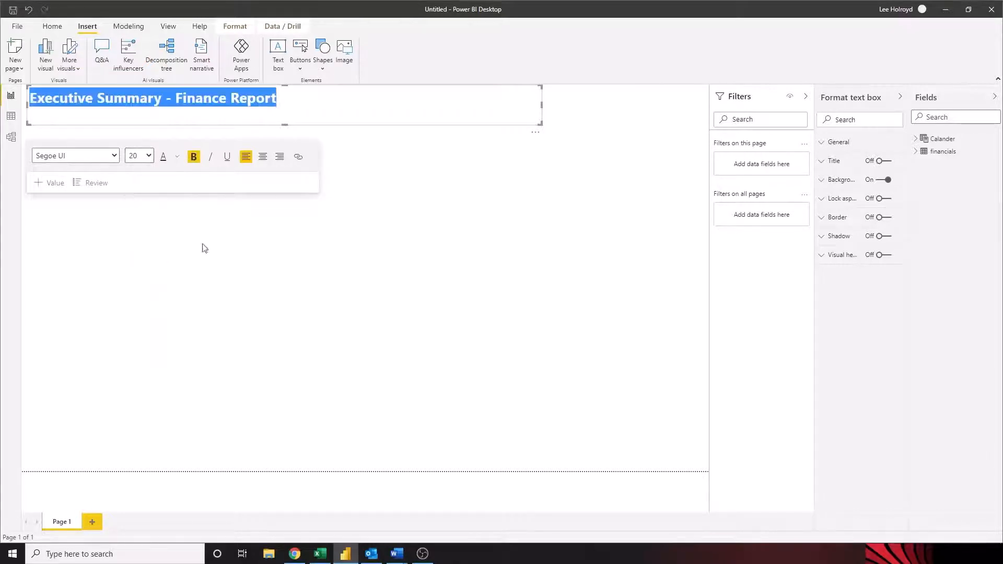
{"action": "left_click", "coordinate": [362, 176]}
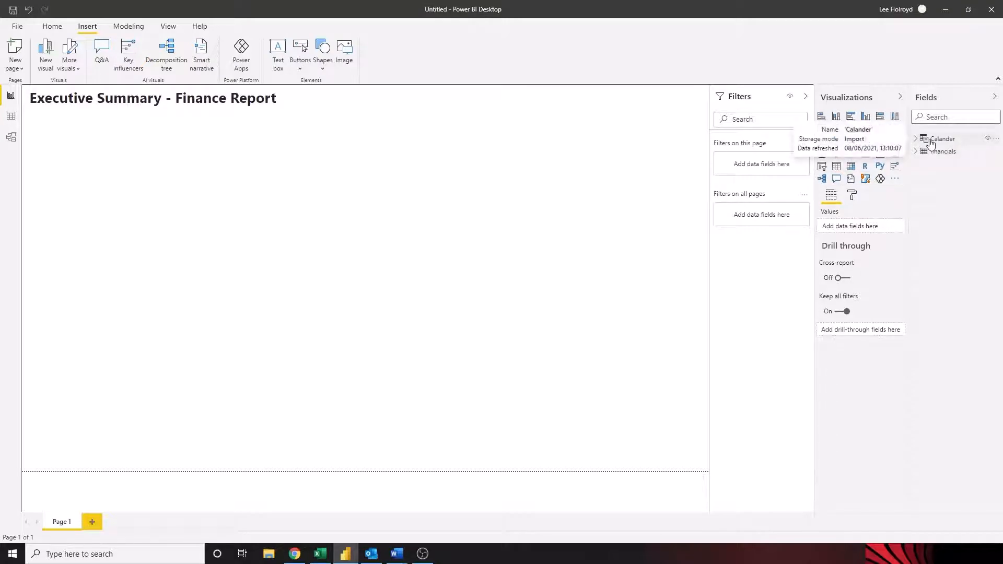
- Add a visual to the canvas from the Calander table's Date field and position it below the title
{"action": "left_click", "coordinate": [917, 151]}
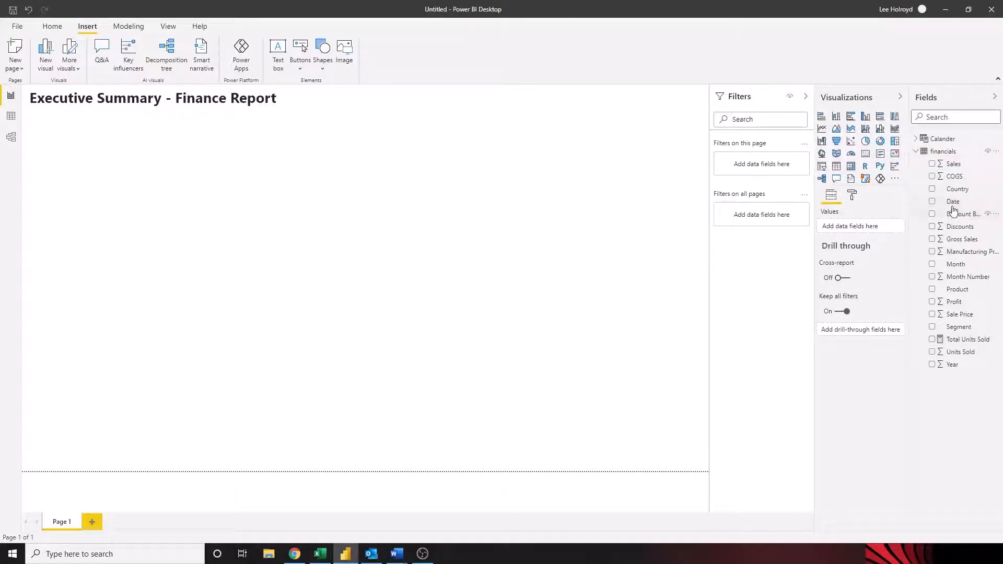
{"action": "left_click", "coordinate": [922, 145]}
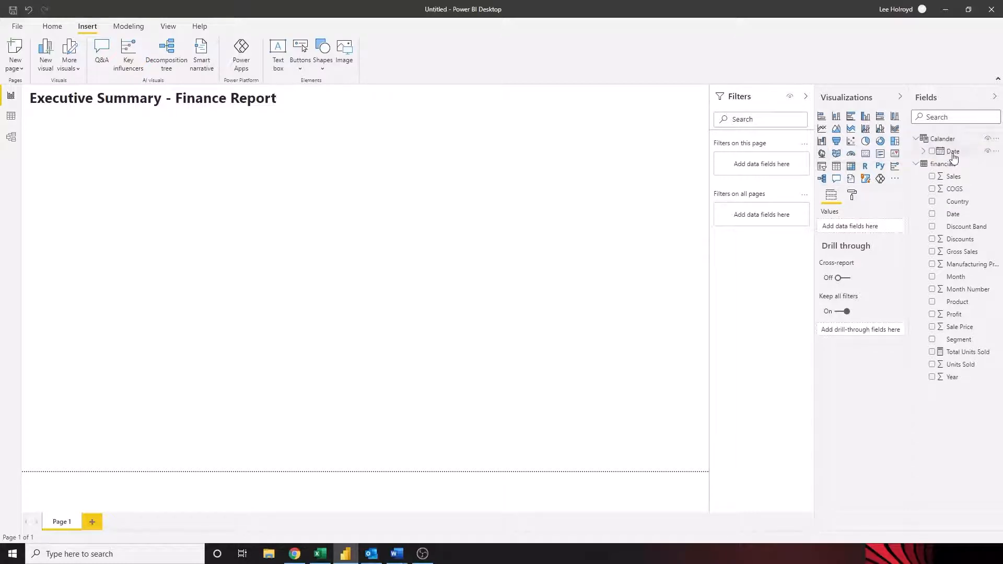
{"action": "left_click_drag", "start_coordinate": [954, 156], "coordinate": [418, 188]}
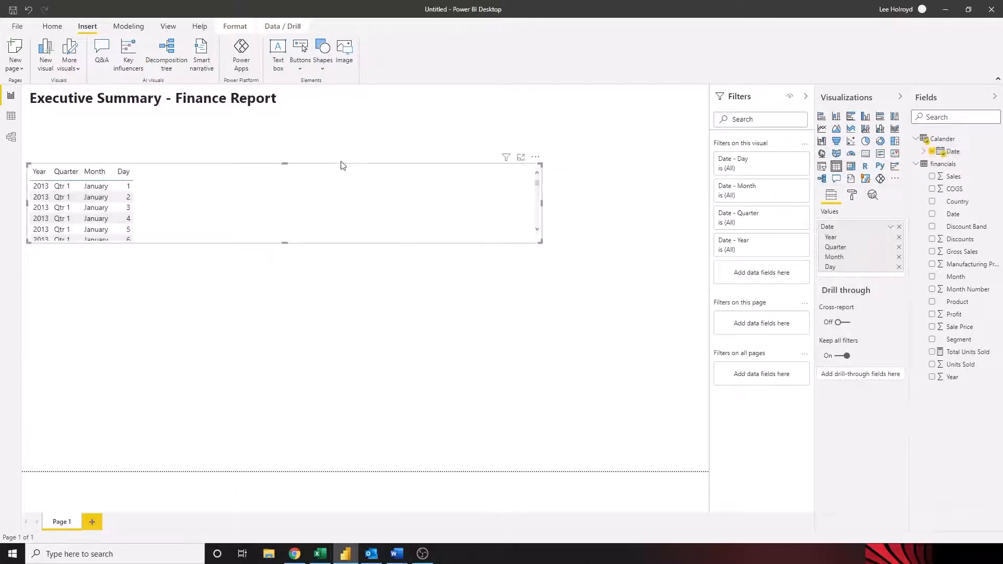
{"action": "left_click_drag", "start_coordinate": [404, 169], "coordinate": [463, 175]}
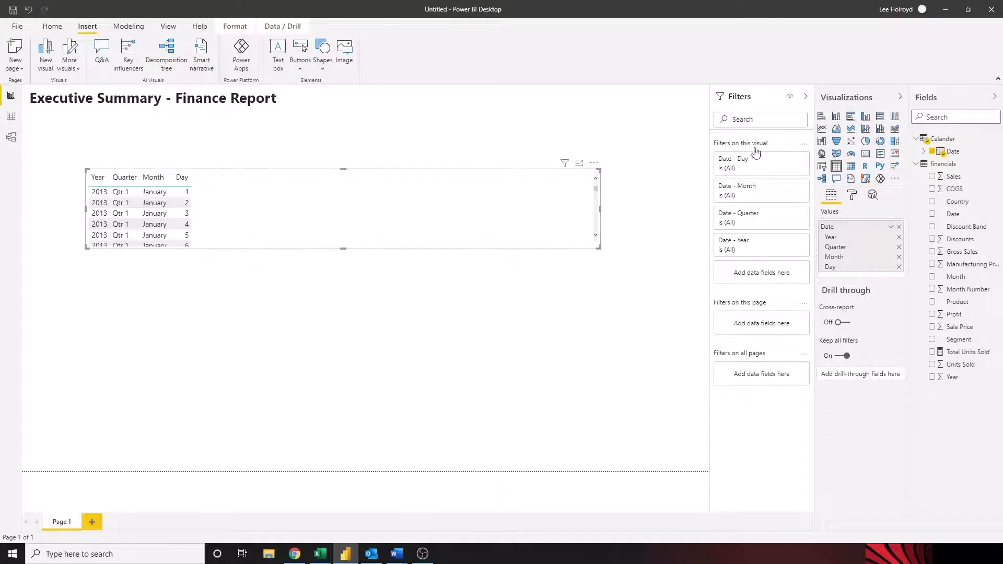
- Change the date visual to a taller clustered column chart with Profit from financials as its values
{"action": "left_click", "coordinate": [865, 116]}
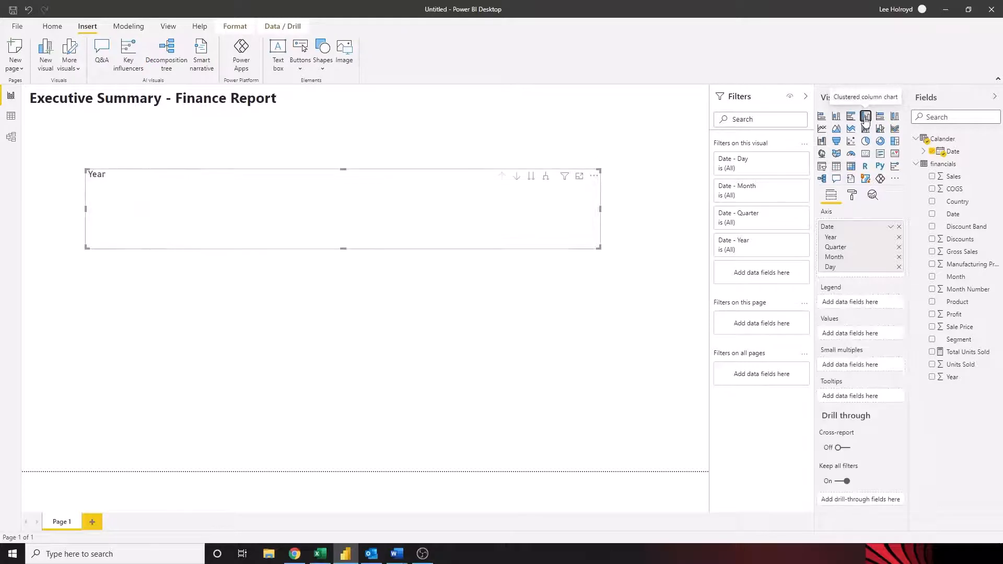
{"action": "left_click_drag", "start_coordinate": [343, 248], "coordinate": [343, 300]}
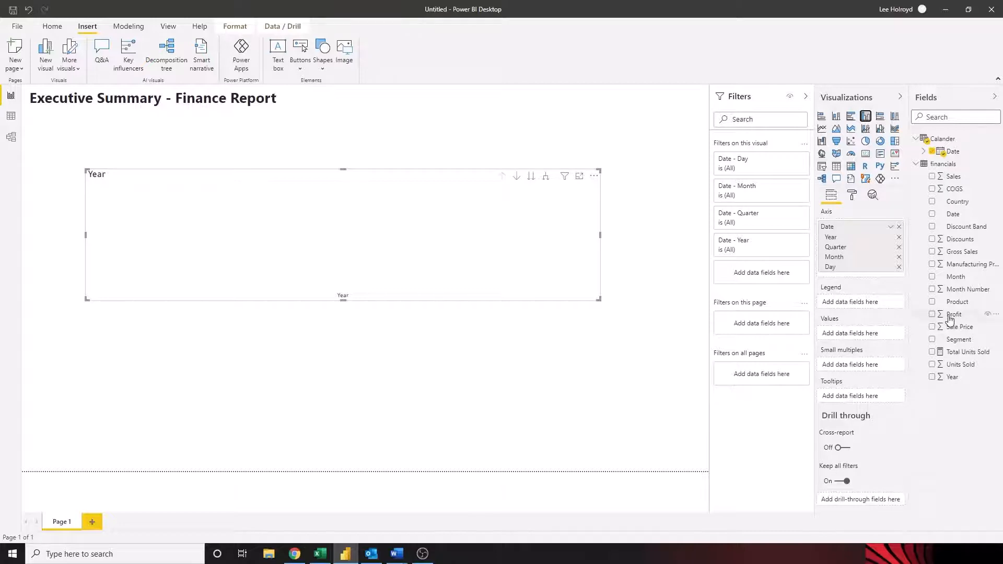
{"action": "left_click_drag", "start_coordinate": [949, 319], "coordinate": [851, 337]}
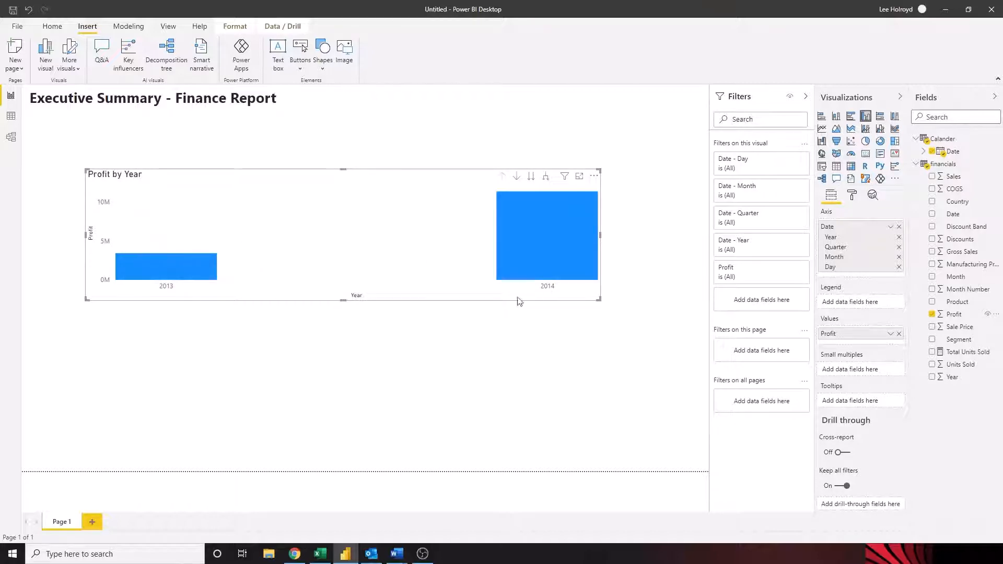
{"action": "left_click_drag", "start_coordinate": [343, 300], "coordinate": [340, 361]}
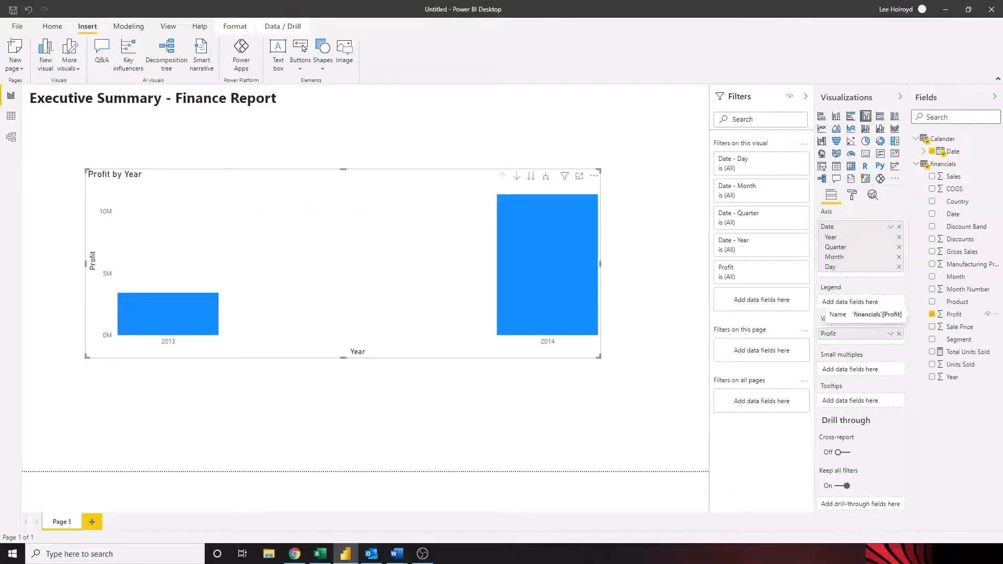
- Use Date instead of Date Hierarchy on the profit chart's axis and convert it to a line chart placed closer to the title
{"action": "left_click", "coordinate": [890, 228]}
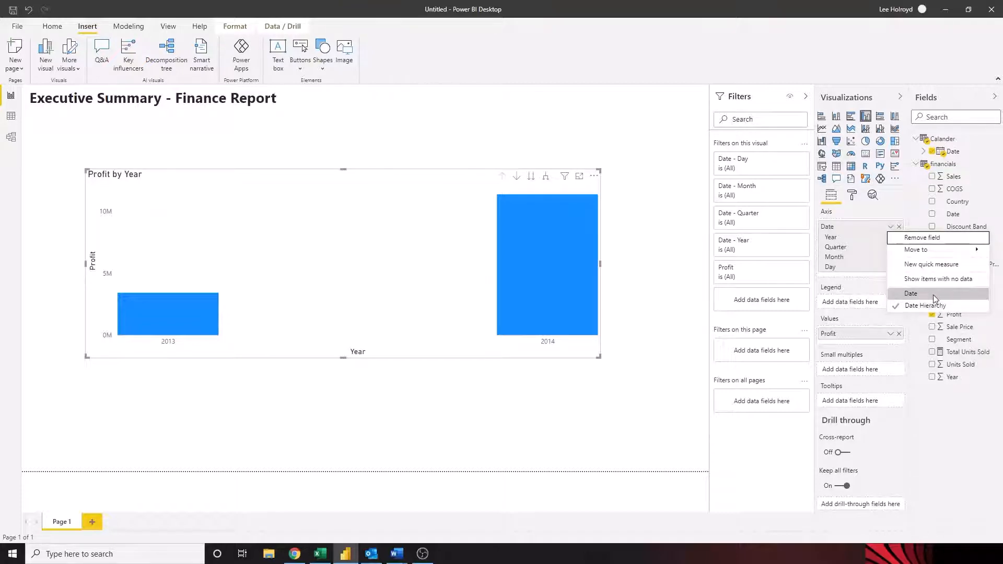
{"action": "left_click", "coordinate": [921, 294]}
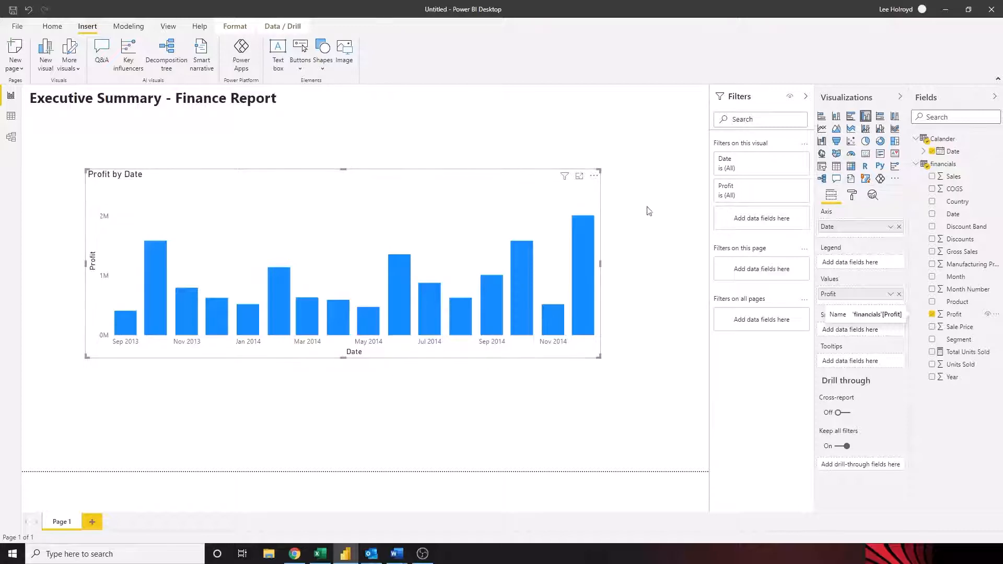
{"action": "left_click", "coordinate": [822, 129]}
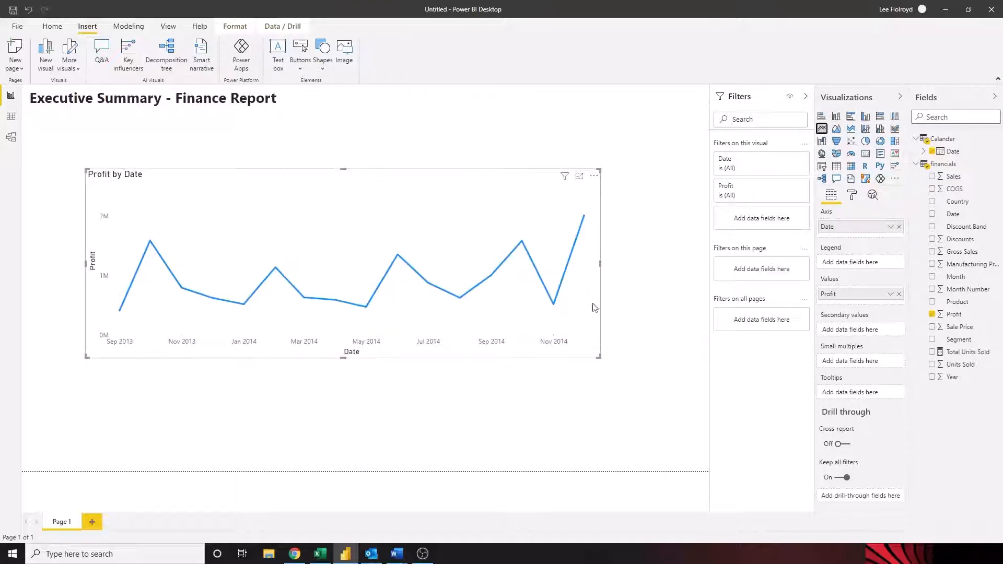
{"action": "left_click_drag", "start_coordinate": [375, 172], "coordinate": [373, 142]}
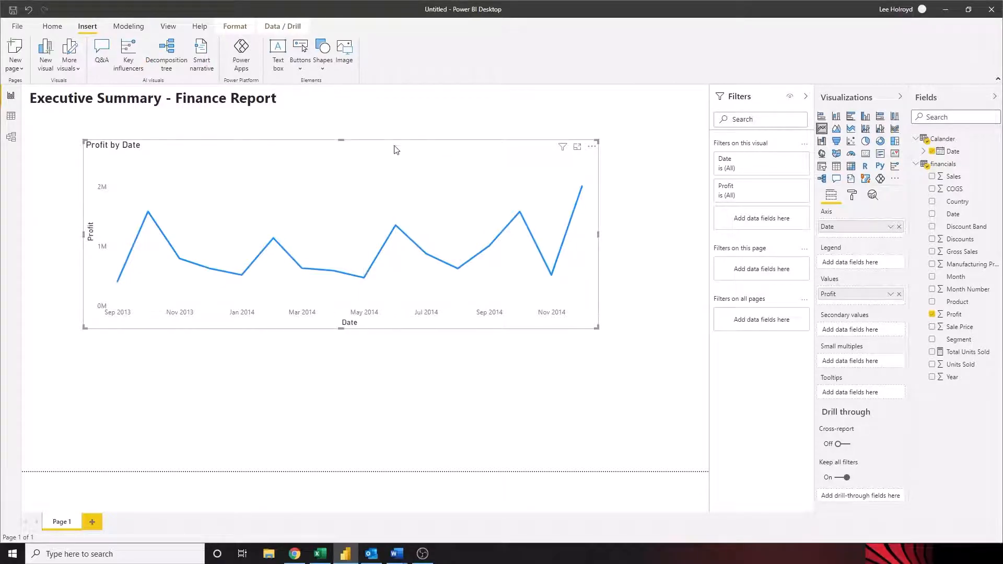
- Move the Profit by Date line chart up beneath the report title and shrink it to less than half the page width
{"action": "left_click_drag", "start_coordinate": [403, 146], "coordinate": [406, 121]}
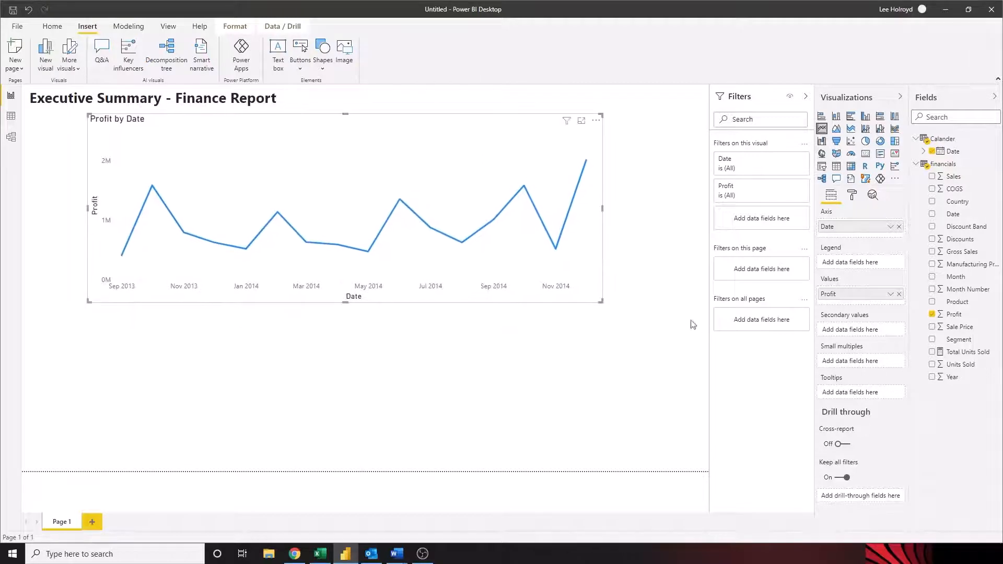
{"action": "left_click_drag", "start_coordinate": [600, 303], "coordinate": [432, 286]}
{"action": "left_click", "coordinate": [325, 349]}
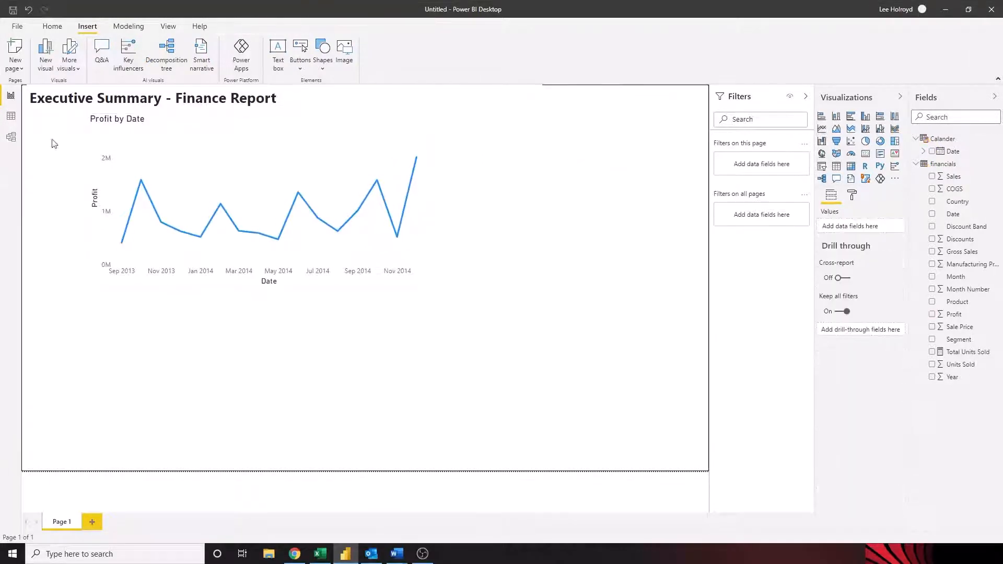
{"action": "left_click", "coordinate": [325, 190]}
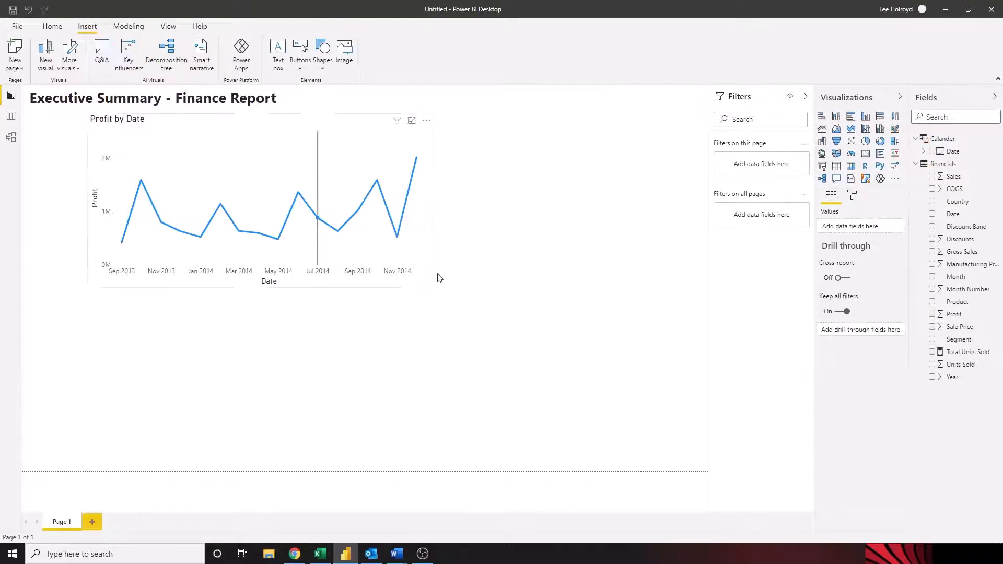
{"action": "left_click_drag", "start_coordinate": [431, 286], "coordinate": [388, 268]}
{"action": "left_click", "coordinate": [356, 328]}
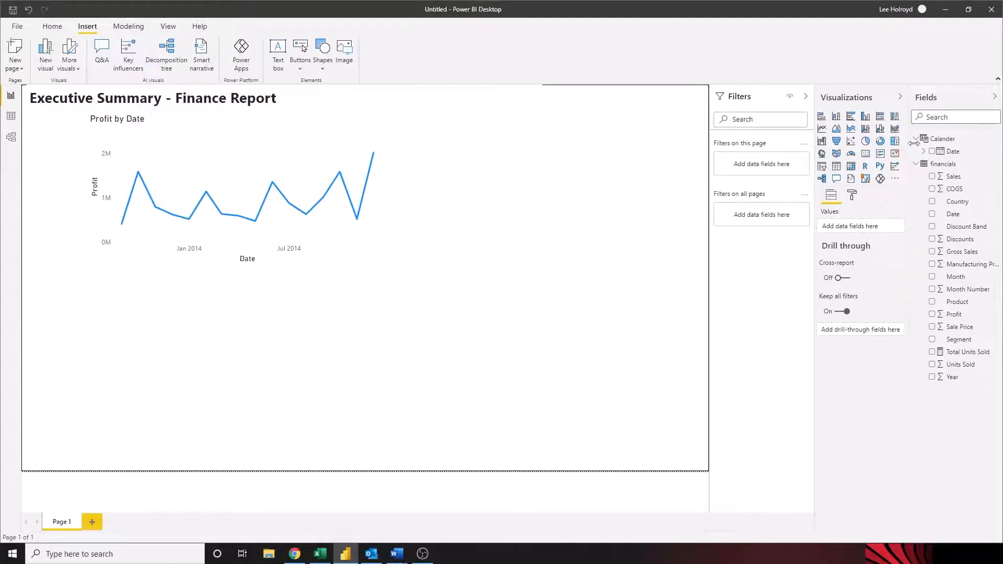
- Add a map visual from the financials Country field and place it below the profit line chart
{"action": "left_click_drag", "start_coordinate": [963, 208], "coordinate": [369, 369]}
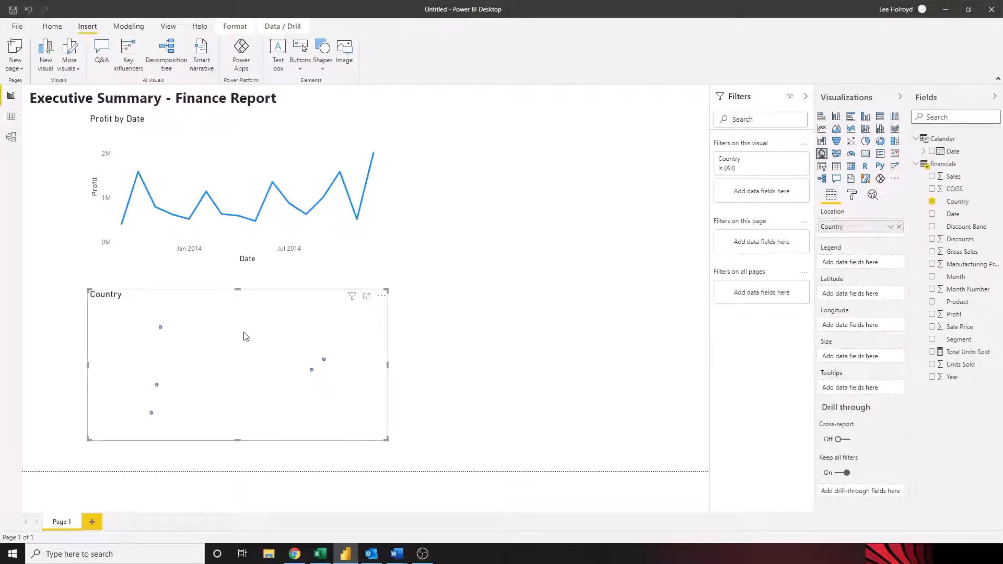
{"action": "left_click_drag", "start_coordinate": [262, 294], "coordinate": [348, 283]}
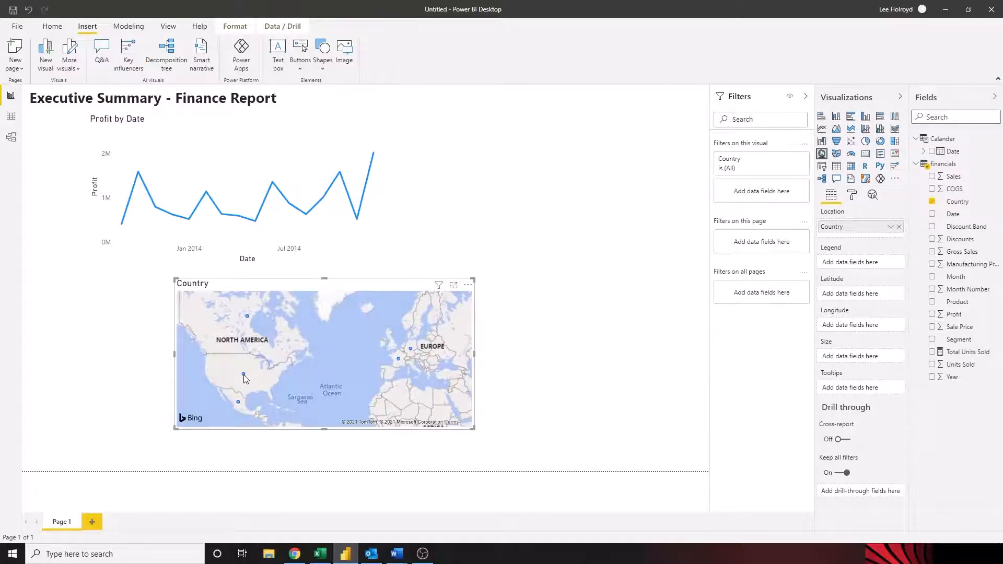
{"action": "scroll", "coordinate": [403, 359], "scroll_direction": "up", "scroll_amount": 6}
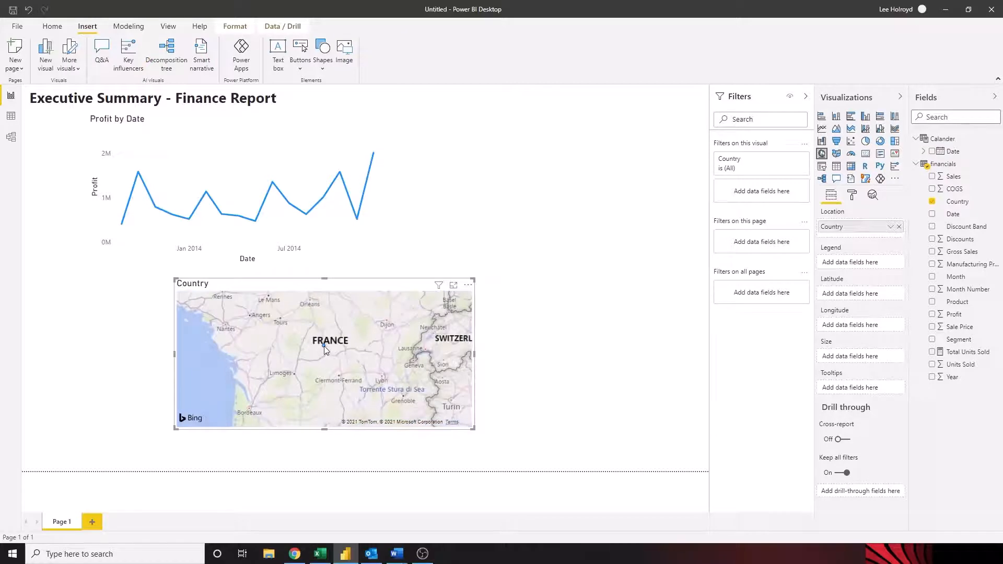
{"action": "scroll", "coordinate": [324, 346], "scroll_direction": "down", "scroll_amount": 3}
{"action": "scroll", "coordinate": [338, 350], "scroll_direction": "down", "scroll_amount": 3}
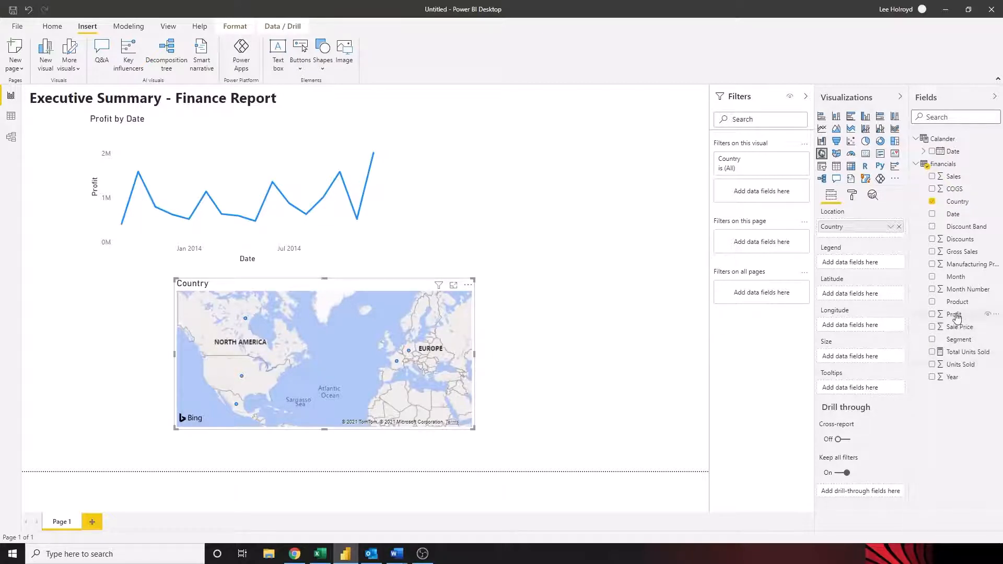
- Size the map's bubbles by Profit and align the map beside the Profit by Date chart
{"action": "left_click_drag", "start_coordinate": [958, 320], "coordinate": [364, 386]}
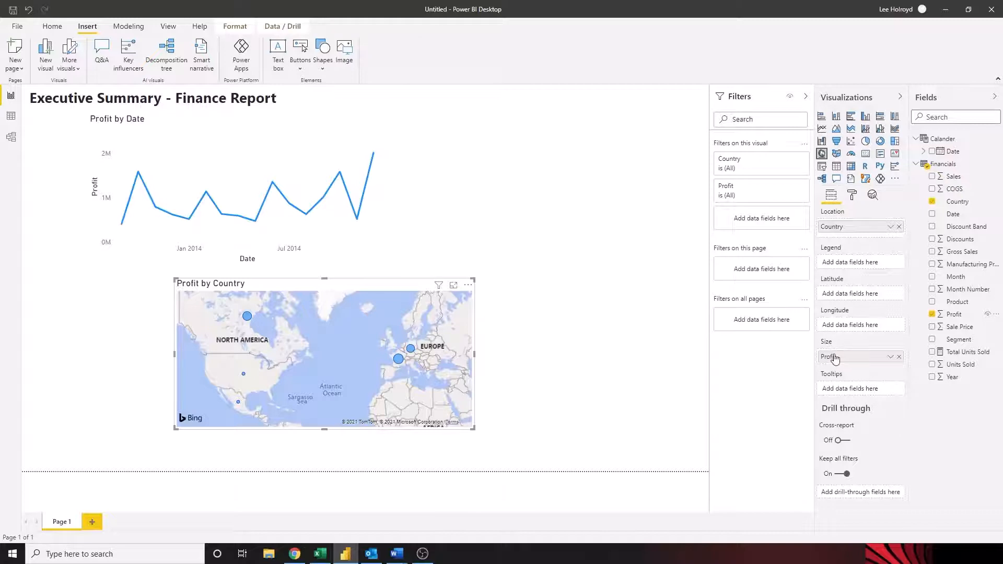
{"action": "left_click", "coordinate": [898, 357]}
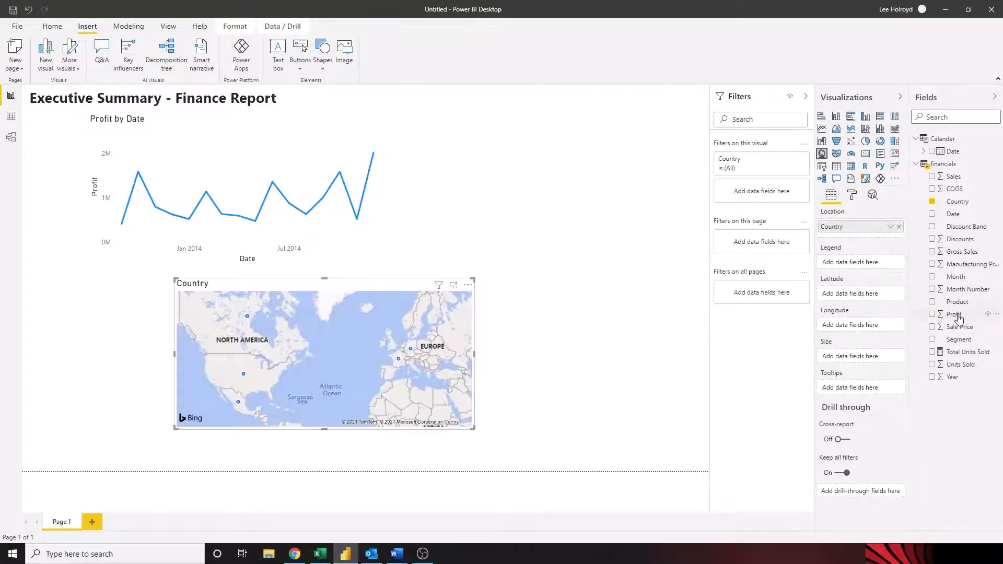
{"action": "left_click_drag", "start_coordinate": [956, 316], "coordinate": [854, 359]}
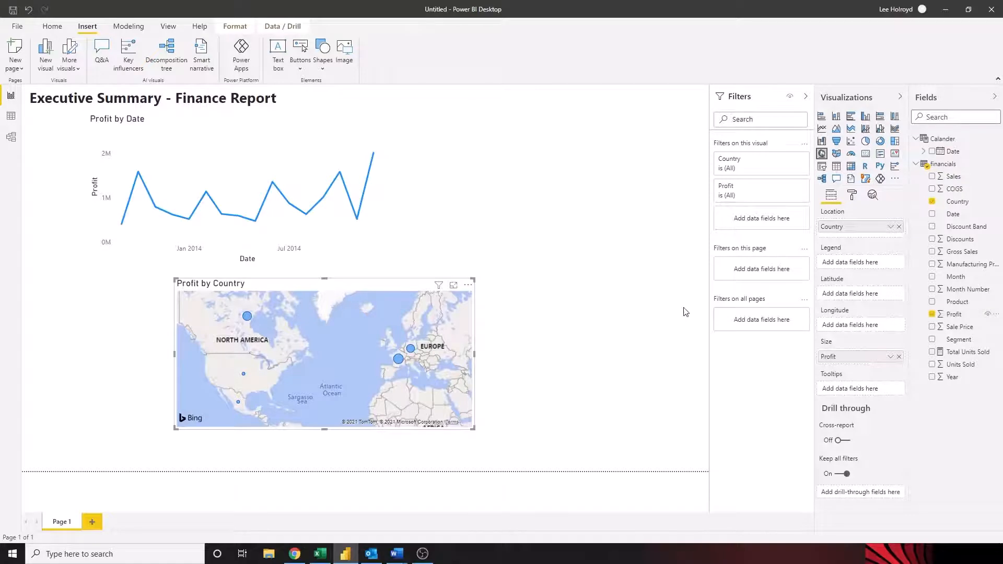
{"action": "left_click_drag", "start_coordinate": [339, 283], "coordinate": [553, 118]}
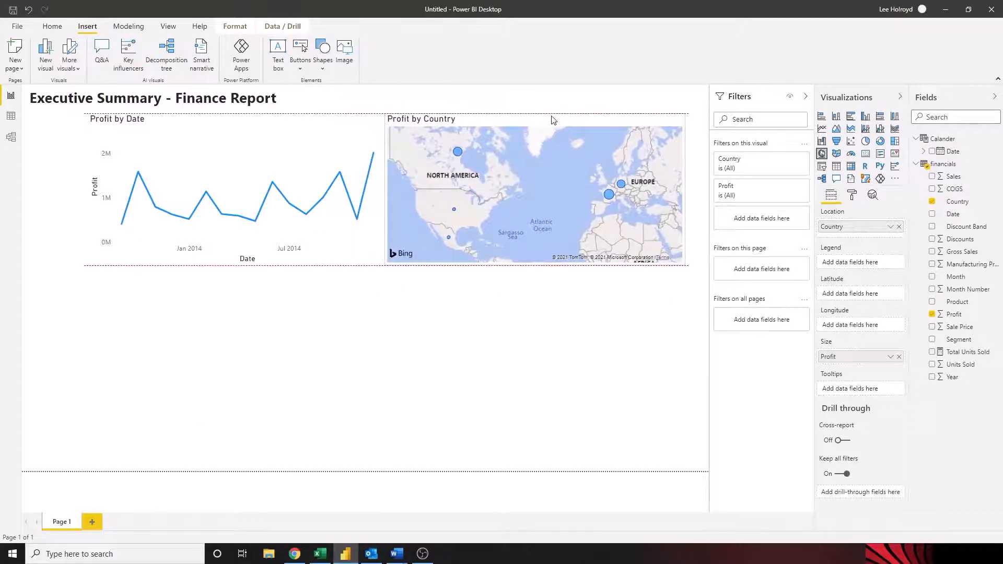
{"action": "left_click", "coordinate": [400, 379]}
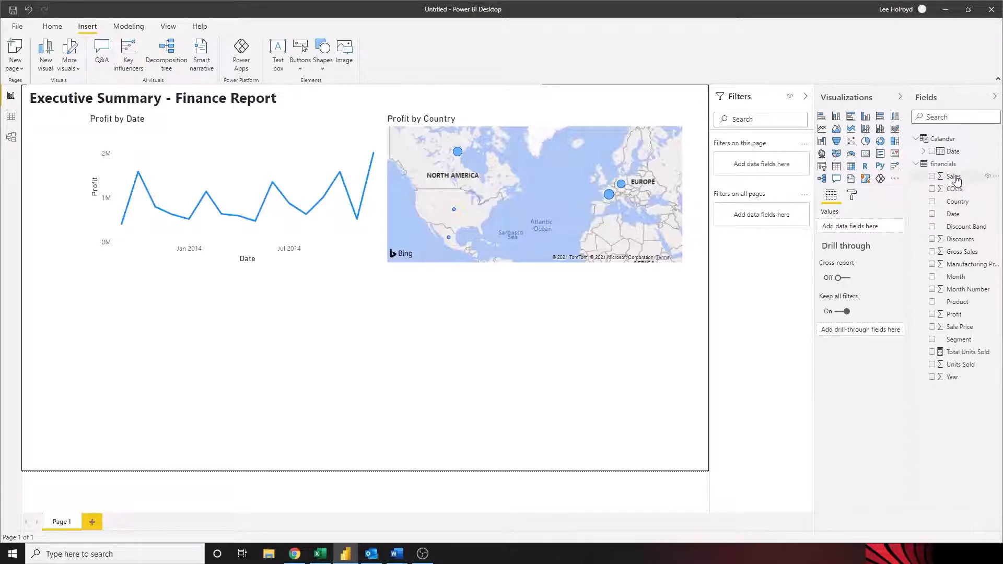
- Add a clustered column chart of Sales below the line chart, with Product on the axis and Segment as legend
{"action": "left_click_drag", "start_coordinate": [955, 181], "coordinate": [346, 372]}
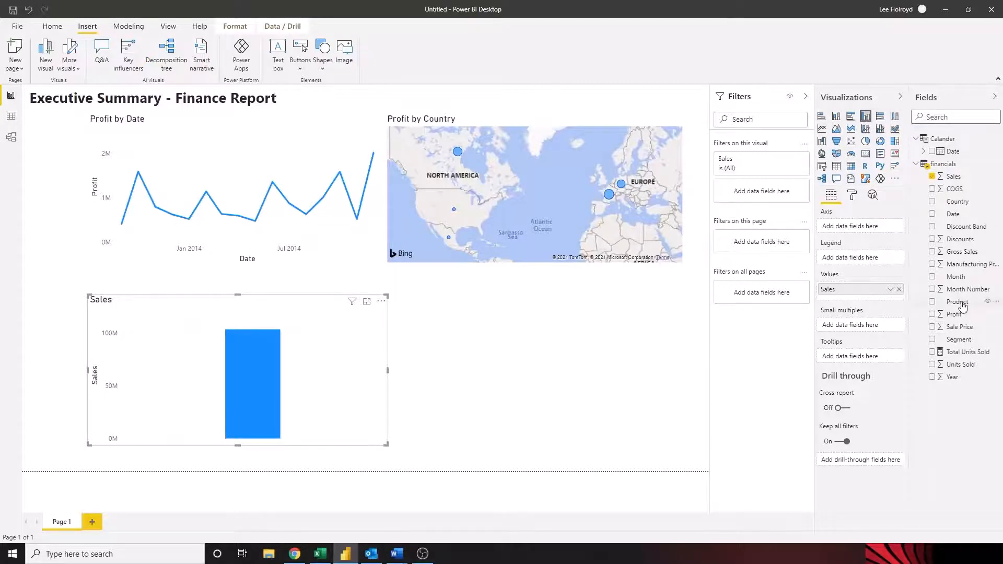
{"action": "left_click_drag", "start_coordinate": [962, 307], "coordinate": [225, 355]}
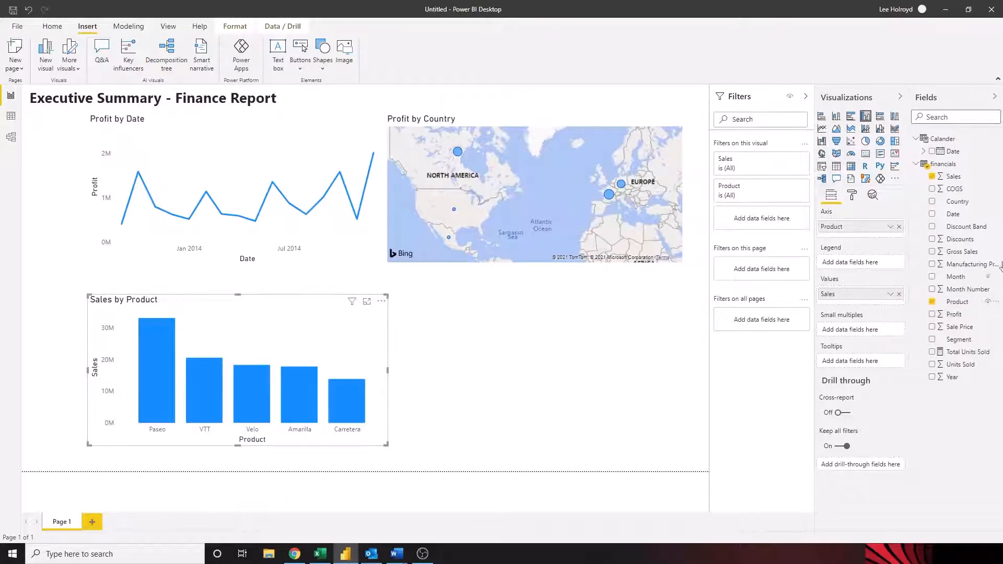
{"action": "left_click_drag", "start_coordinate": [963, 342], "coordinate": [259, 349]}
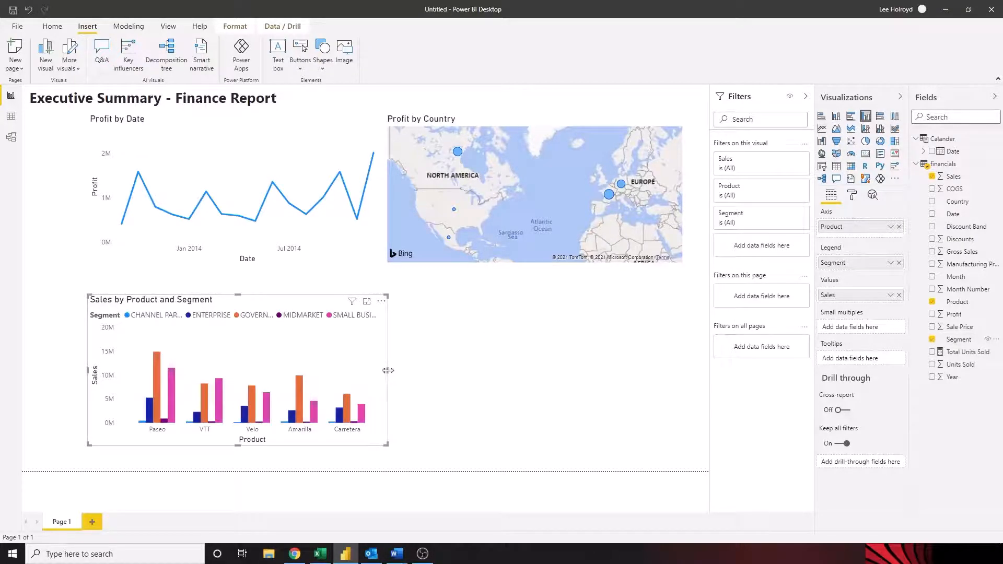
- Widen the Sales by Product and Segment chart to span both upper visuals and move it up directly beneath them
{"action": "left_click_drag", "start_coordinate": [388, 372], "coordinate": [684, 367]}
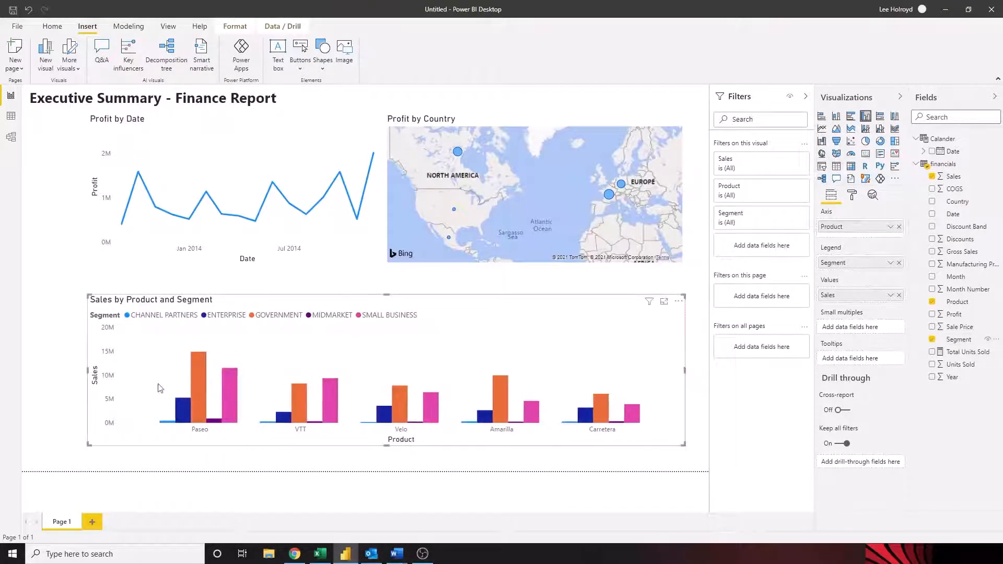
{"action": "left_click_drag", "start_coordinate": [87, 368], "coordinate": [87, 373]}
{"action": "left_click", "coordinate": [890, 226]}
{"action": "left_click", "coordinate": [963, 461]}
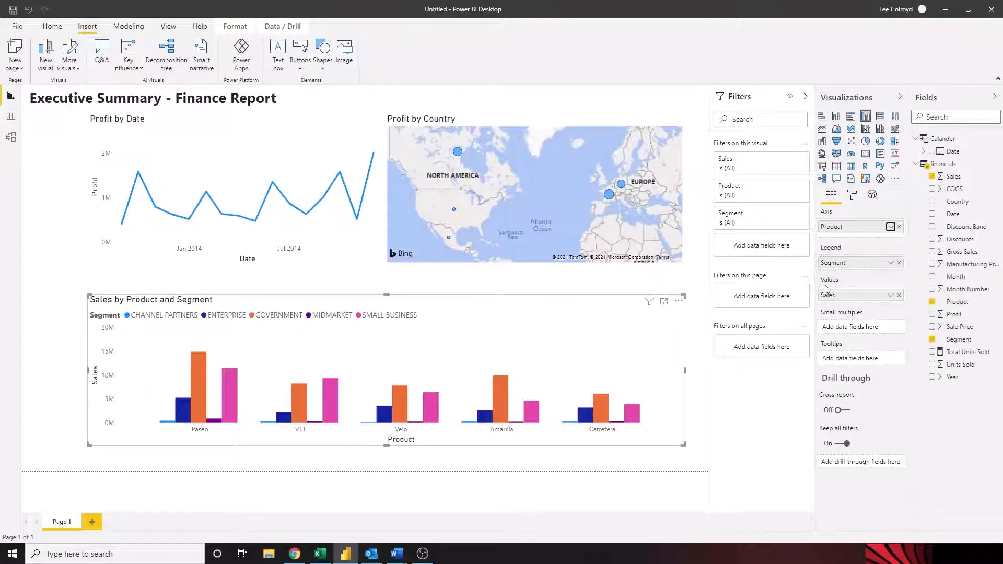
{"action": "left_click_drag", "start_coordinate": [496, 303], "coordinate": [500, 280]}
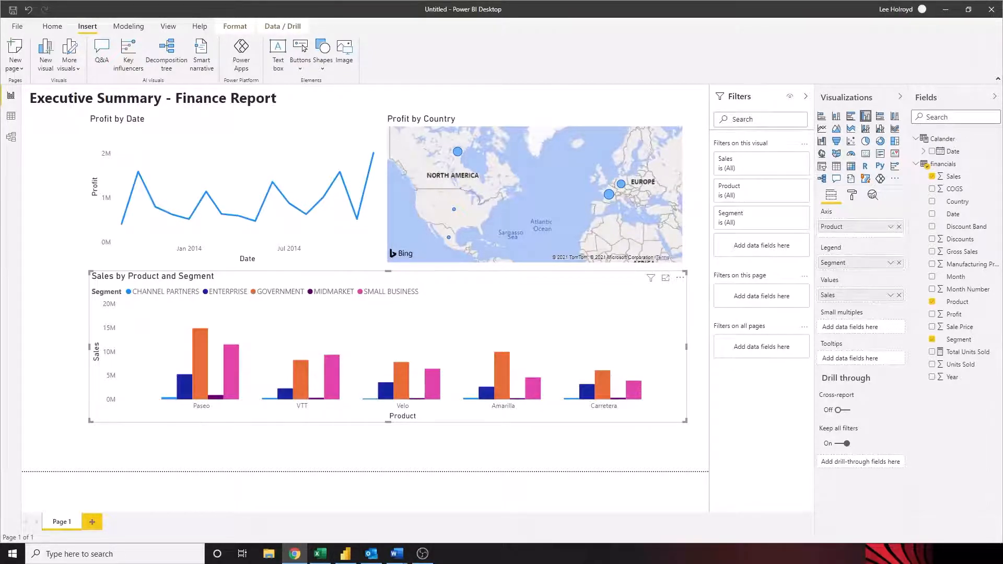
- Pull in the left edges of the sales chart, the country map and the Profit by Date chart to free page margin
{"action": "left_click_drag", "start_coordinate": [90, 347], "coordinate": [113, 346]}
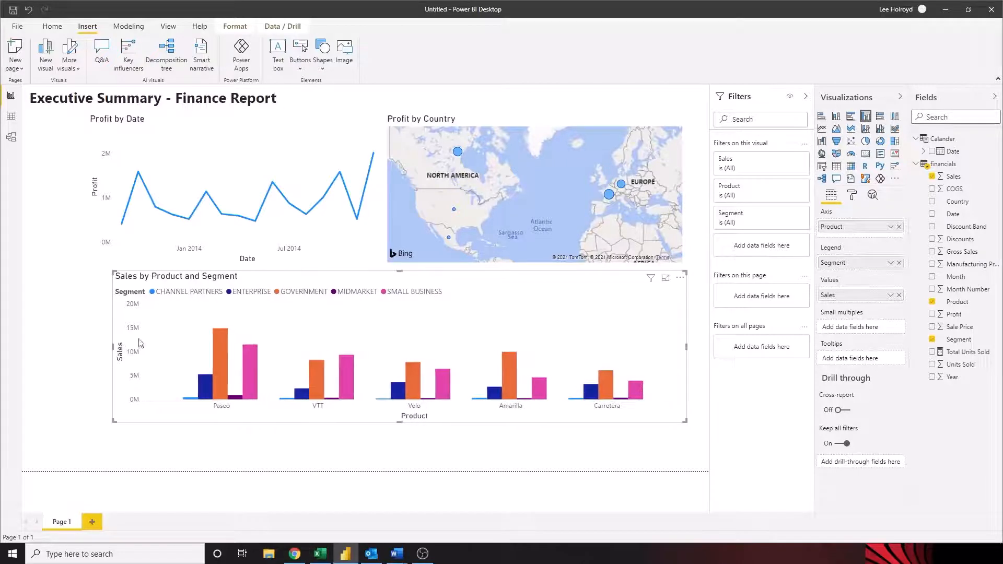
{"action": "left_click", "coordinate": [389, 187]}
{"action": "left_click_drag", "start_coordinate": [387, 189], "coordinate": [395, 194]}
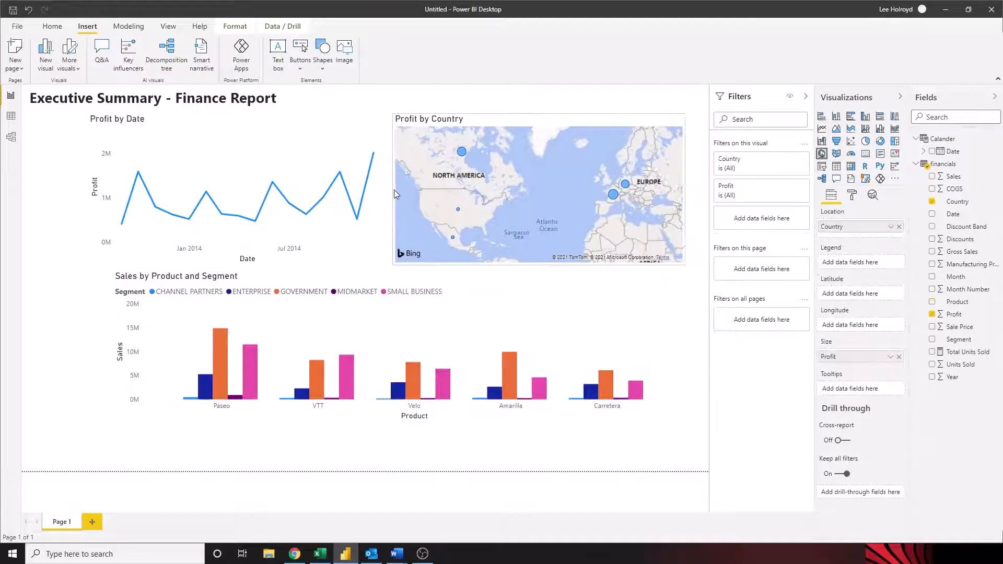
{"action": "left_click", "coordinate": [137, 191]}
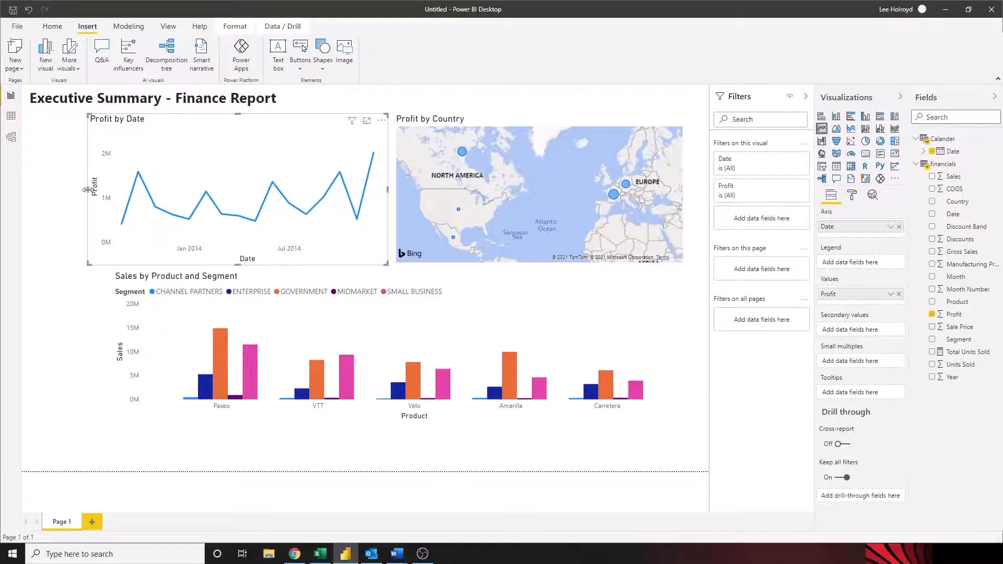
{"action": "left_click_drag", "start_coordinate": [87, 190], "coordinate": [100, 189]}
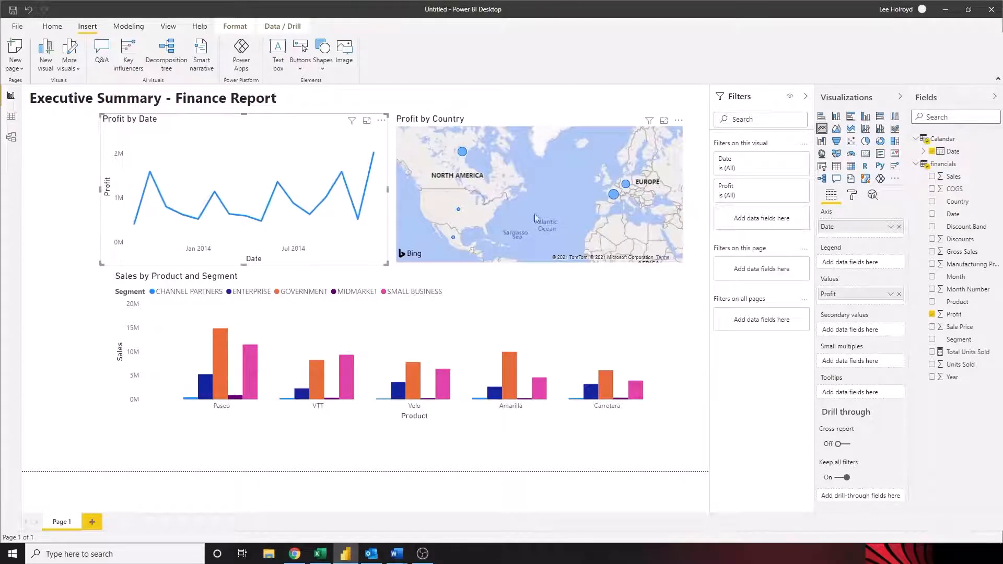
{"action": "left_click", "coordinate": [381, 459]}
{"action": "left_click", "coordinate": [118, 337]}
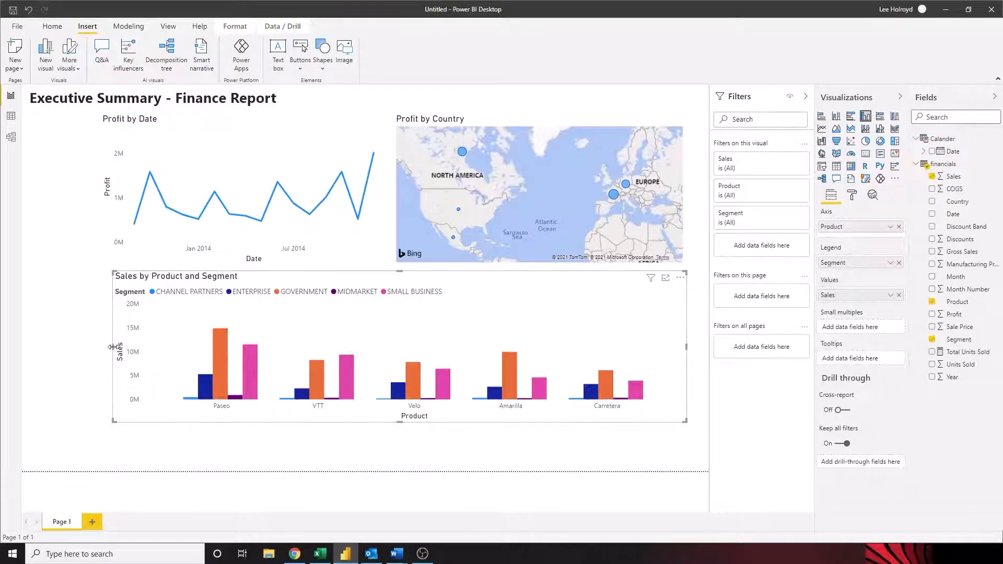
{"action": "left_click_drag", "start_coordinate": [113, 347], "coordinate": [106, 347]}
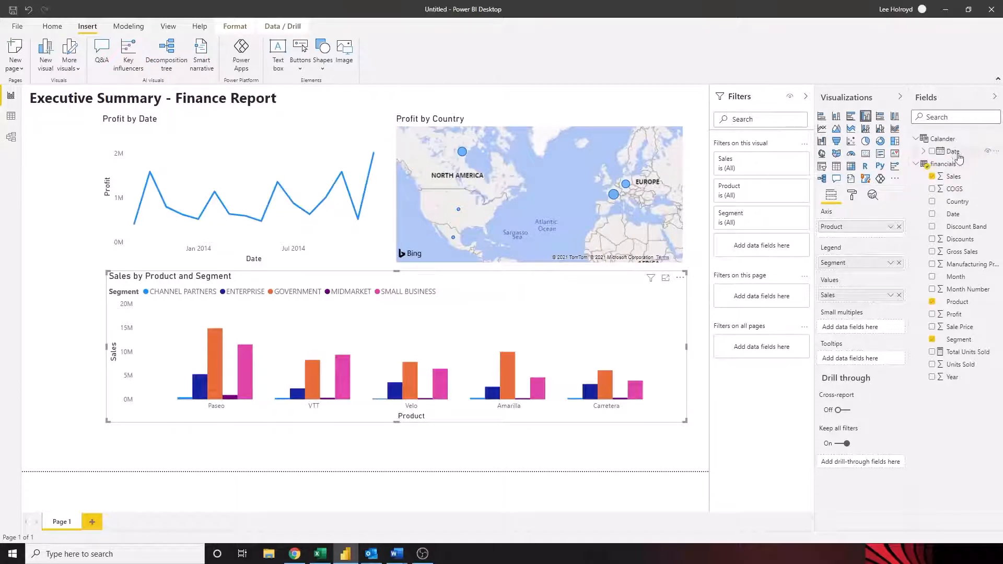
- Add a table of the Calander Date field beside the sales chart and narrow that chart to make room
{"action": "left_click_drag", "start_coordinate": [959, 158], "coordinate": [60, 296]}
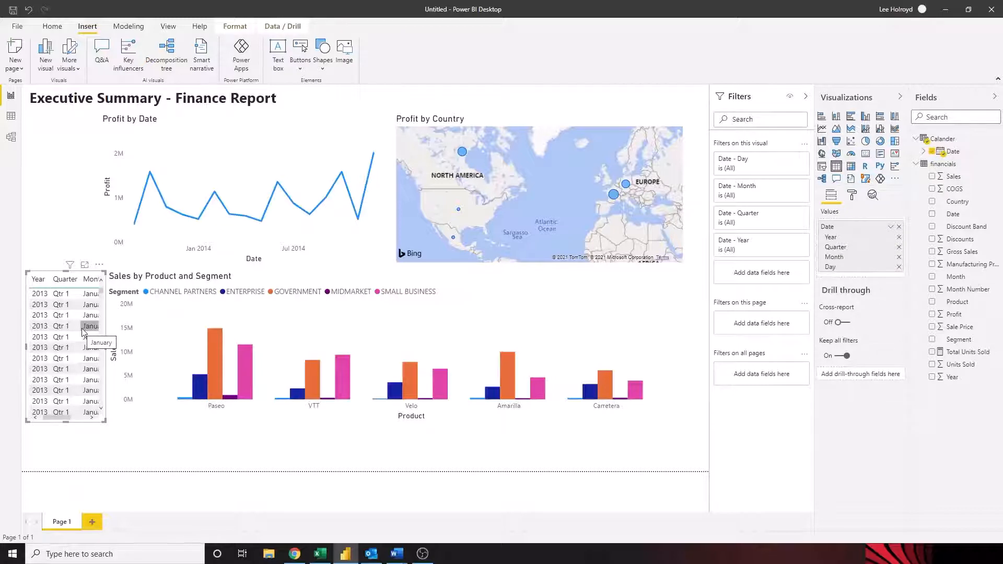
{"action": "left_click", "coordinate": [108, 350]}
{"action": "left_click_drag", "start_coordinate": [108, 350], "coordinate": [211, 349]}
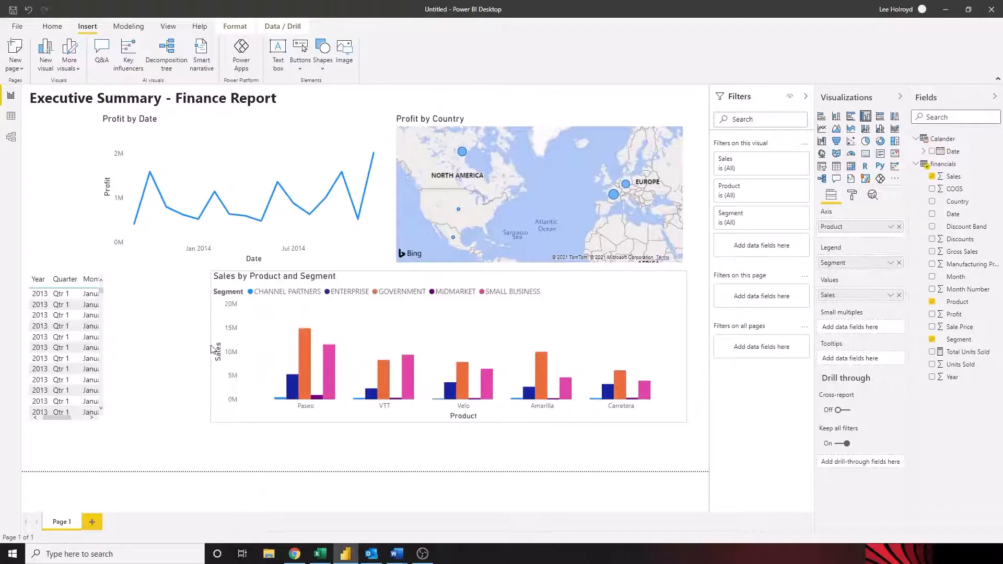
- Widen the date table and remove Quarter and Day from it, keeping Year and Month
{"action": "left_click", "coordinate": [51, 342]}
{"action": "left_click_drag", "start_coordinate": [105, 347], "coordinate": [181, 351]}
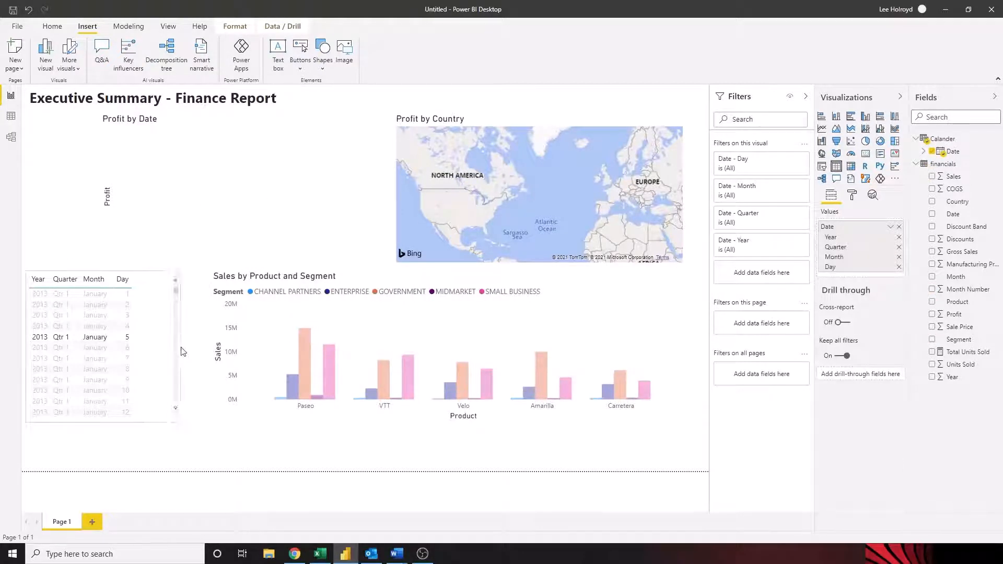
{"action": "left_click", "coordinate": [59, 337]}
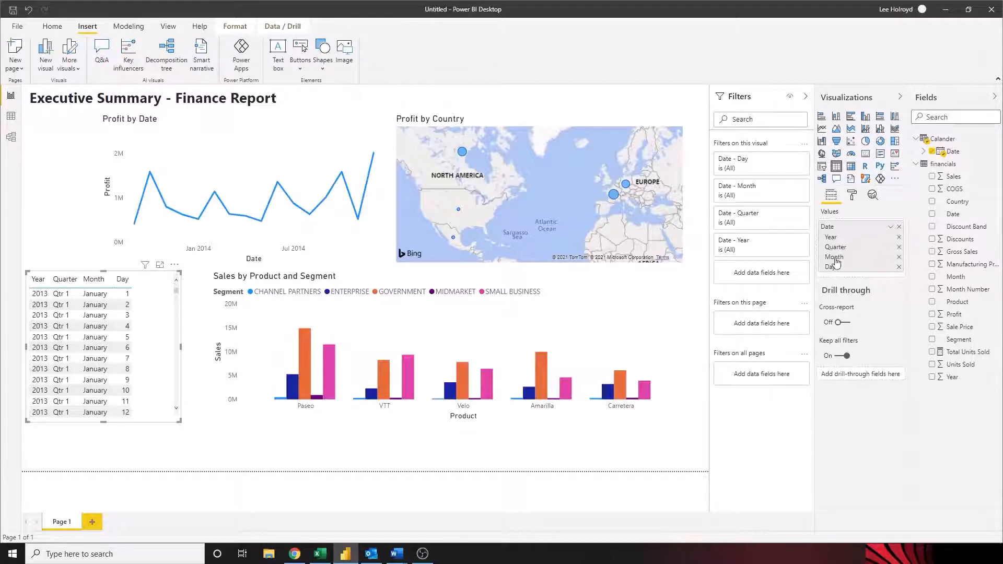
{"action": "left_click", "coordinate": [899, 247]}
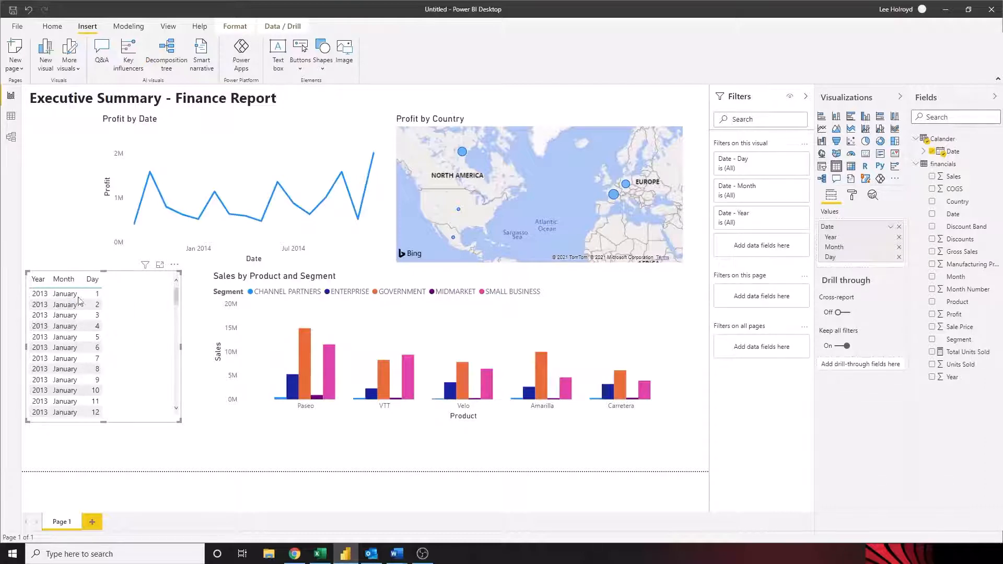
{"action": "left_click", "coordinate": [899, 257]}
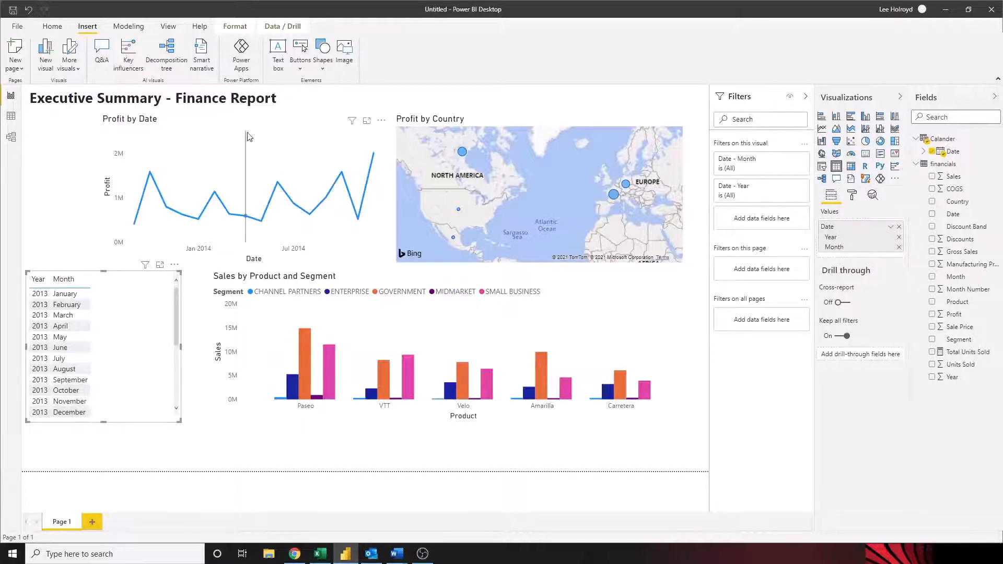
- Narrow the Profit by Date chart and the country map, and shift the line chart towards the map
{"action": "left_click", "coordinate": [225, 130]}
{"action": "left_click_drag", "start_coordinate": [99, 190], "coordinate": [120, 190]}
{"action": "left_click", "coordinate": [405, 189]}
{"action": "left_click_drag", "start_coordinate": [394, 189], "coordinate": [416, 189]}
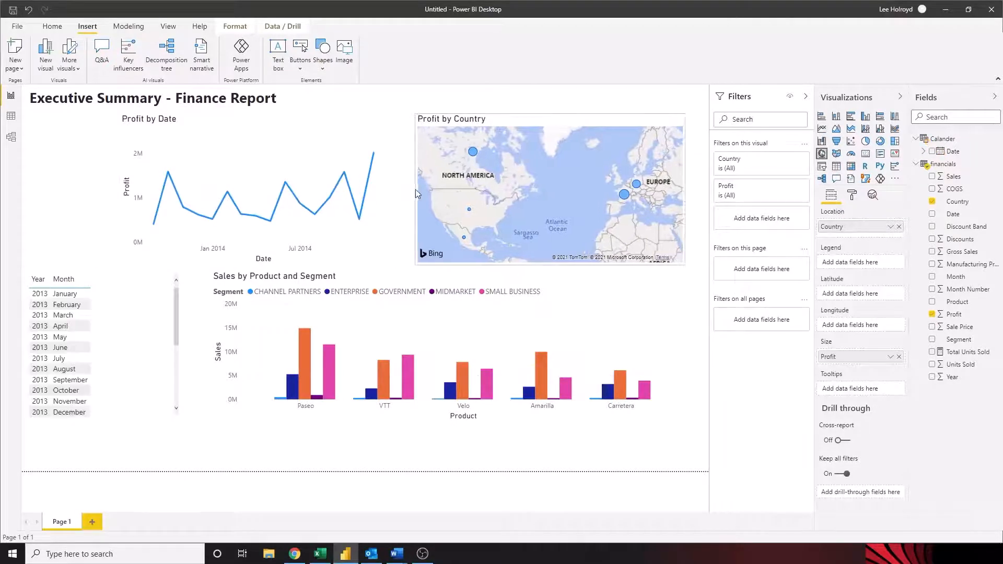
{"action": "left_click", "coordinate": [253, 123]}
{"action": "left_click_drag", "start_coordinate": [252, 122], "coordinate": [272, 122]}
- Move the Year and Month table up beneath the report title and stretch it down almost to the page's lower edge
{"action": "left_click", "coordinate": [65, 273]}
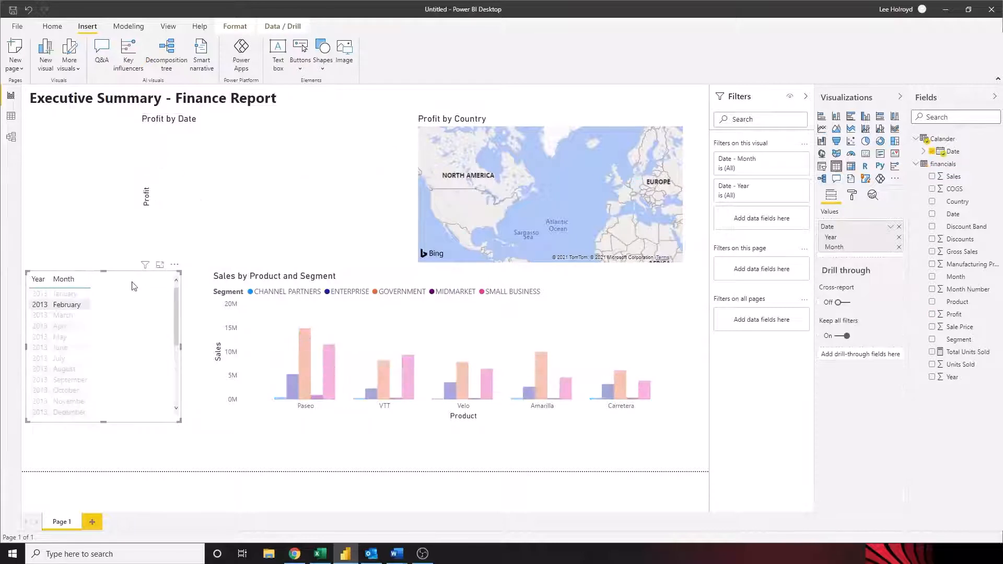
{"action": "left_click", "coordinate": [86, 305]}
{"action": "left_click", "coordinate": [86, 305]}
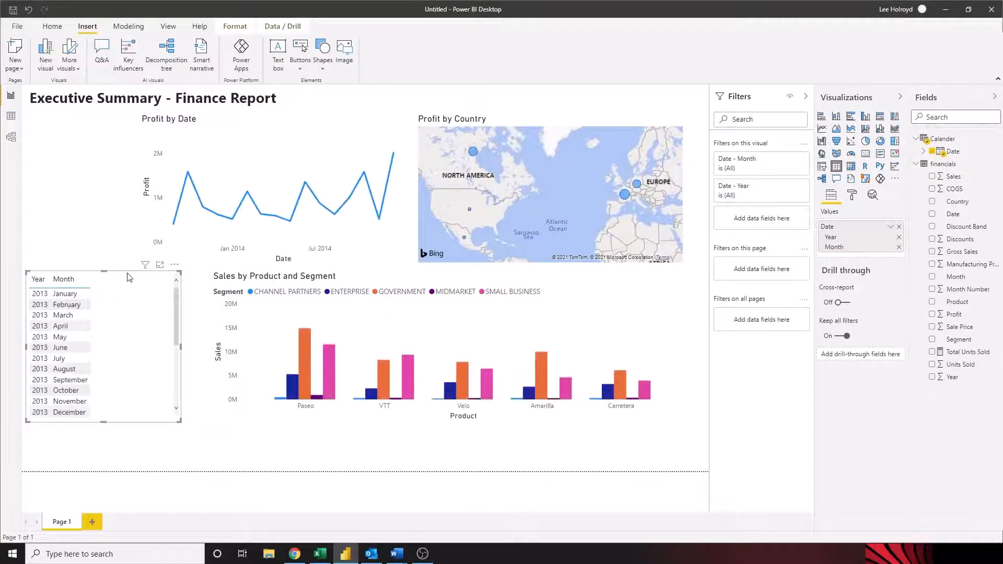
{"action": "left_click_drag", "start_coordinate": [130, 278], "coordinate": [131, 123]}
{"action": "left_click_drag", "start_coordinate": [104, 266], "coordinate": [94, 461]}
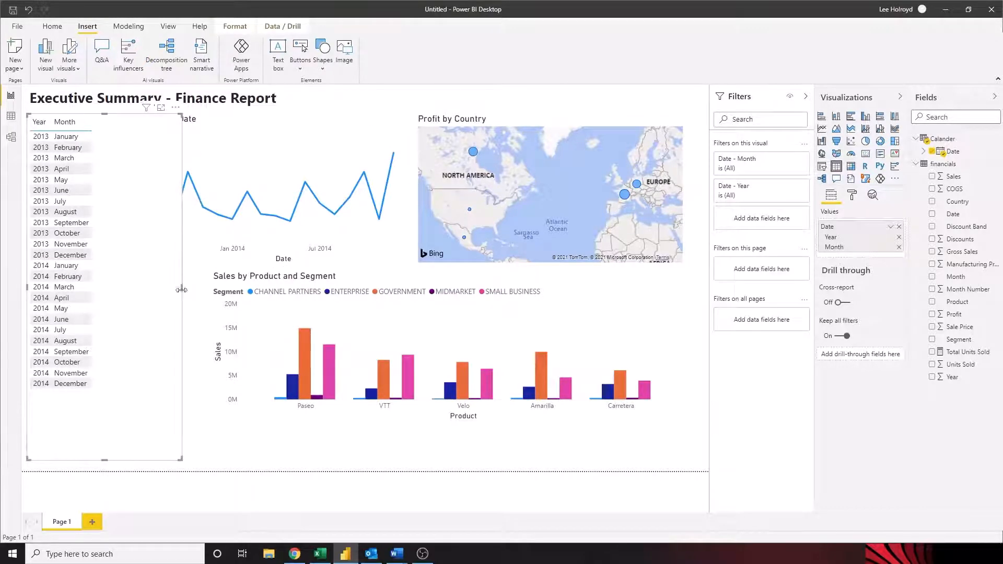
- Narrow the Year and Month table and shift the Profit by Date chart and the country map towards it
{"action": "left_click_drag", "start_coordinate": [181, 290], "coordinate": [111, 287]}
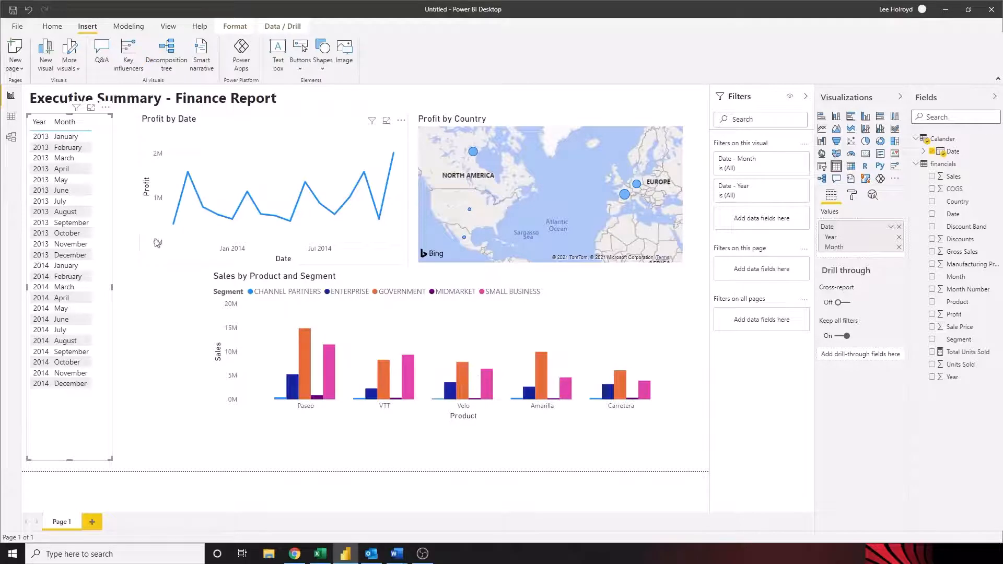
{"action": "left_click_drag", "start_coordinate": [157, 243], "coordinate": [135, 243]}
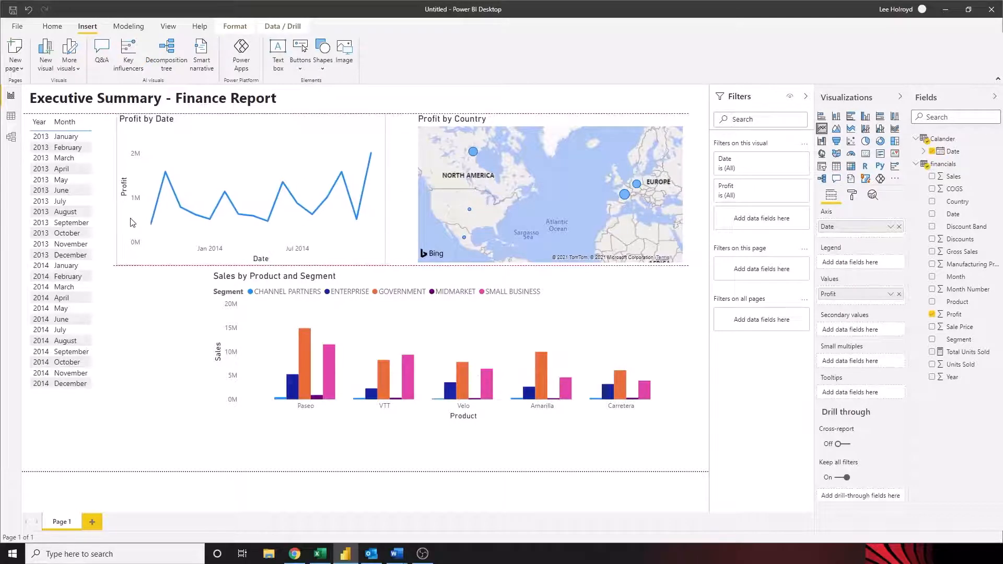
{"action": "left_click", "coordinate": [428, 236]}
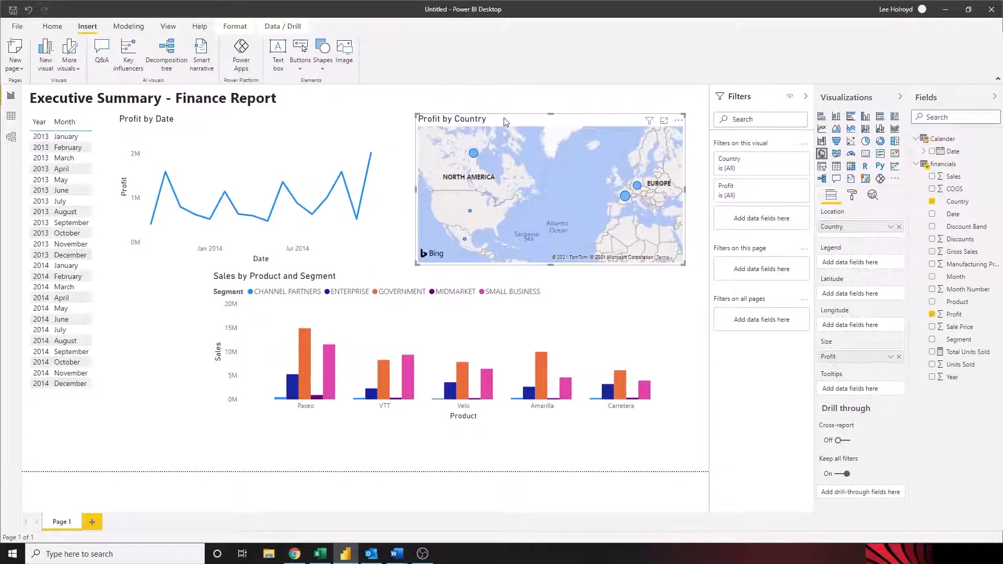
{"action": "left_click_drag", "start_coordinate": [505, 122], "coordinate": [496, 120]}
- Widen the Sales by Product and Segment chart towards the date table and shorten the table to end level with that chart
{"action": "left_click", "coordinate": [361, 322]}
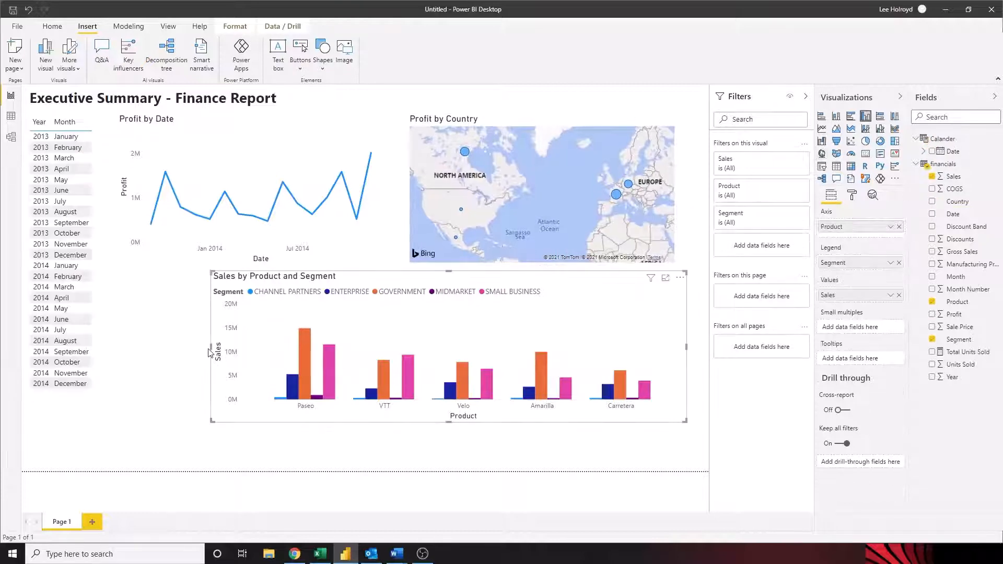
{"action": "left_click_drag", "start_coordinate": [210, 352], "coordinate": [125, 350]}
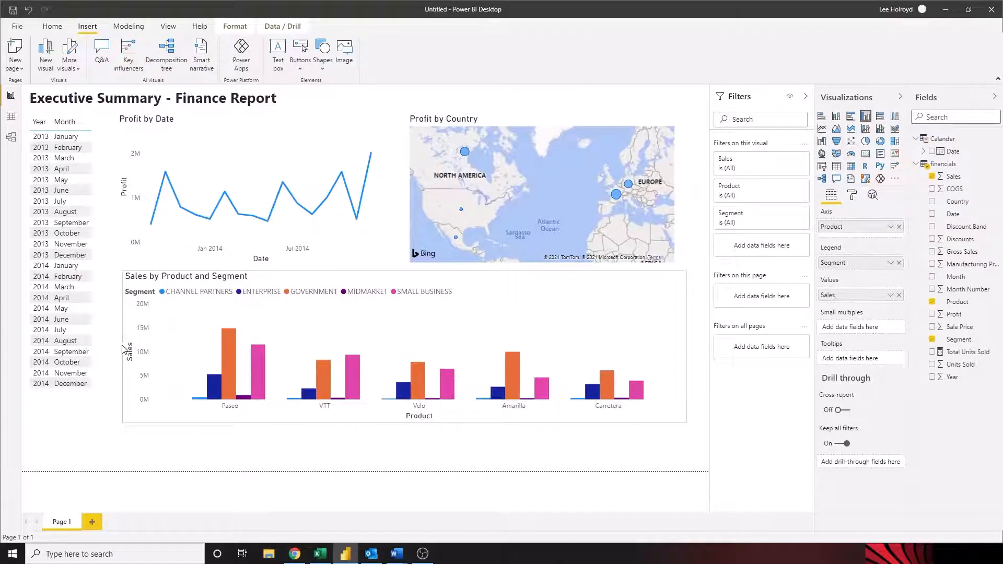
{"action": "left_click", "coordinate": [71, 351]}
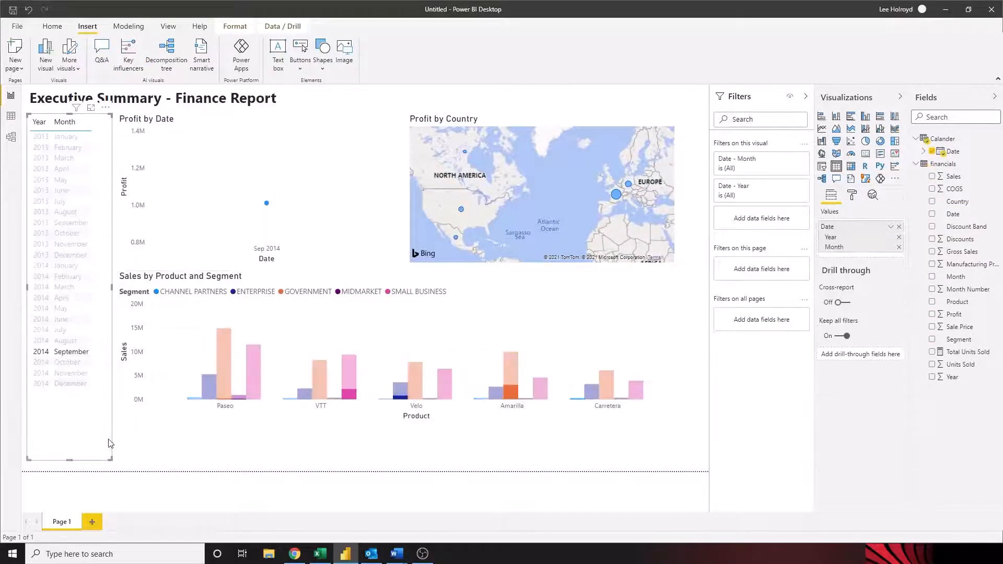
{"action": "left_click", "coordinate": [71, 353]}
{"action": "left_click_drag", "start_coordinate": [70, 460], "coordinate": [77, 422]}
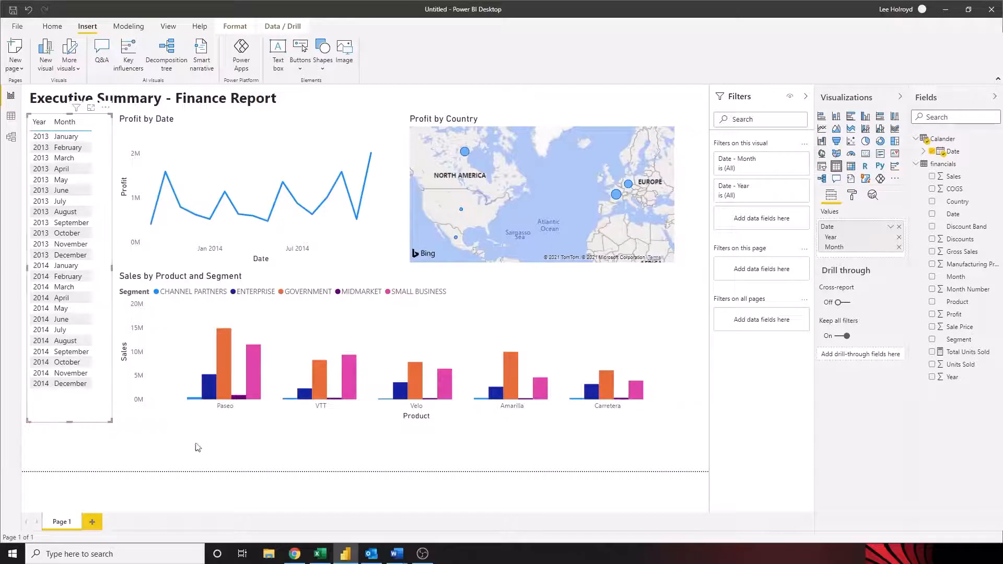
{"action": "left_click", "coordinate": [275, 461]}
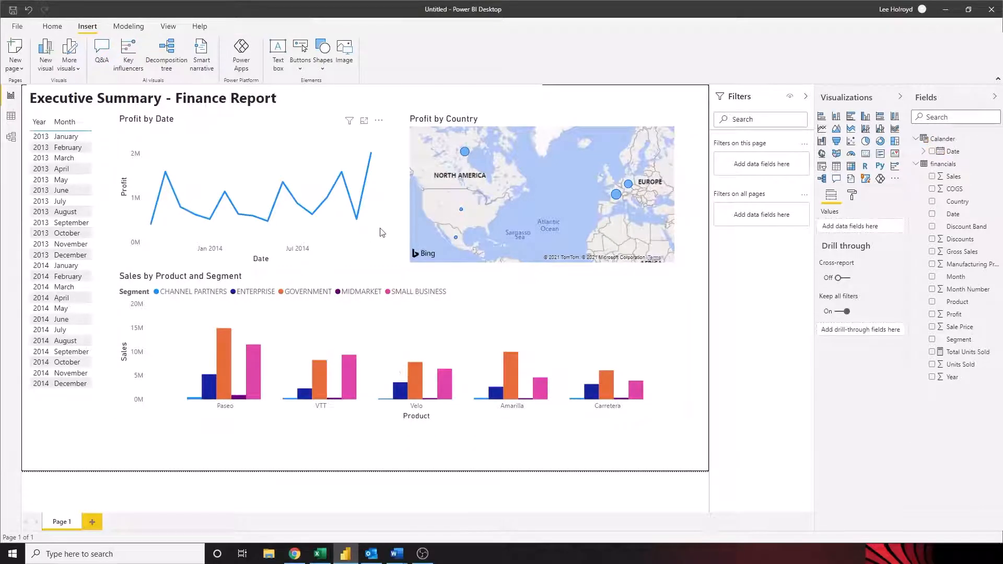
- Cross-filter the report by individual months in the date table, including June 2013 and January 2014, and clear the selection
{"action": "left_click", "coordinate": [101, 245]}
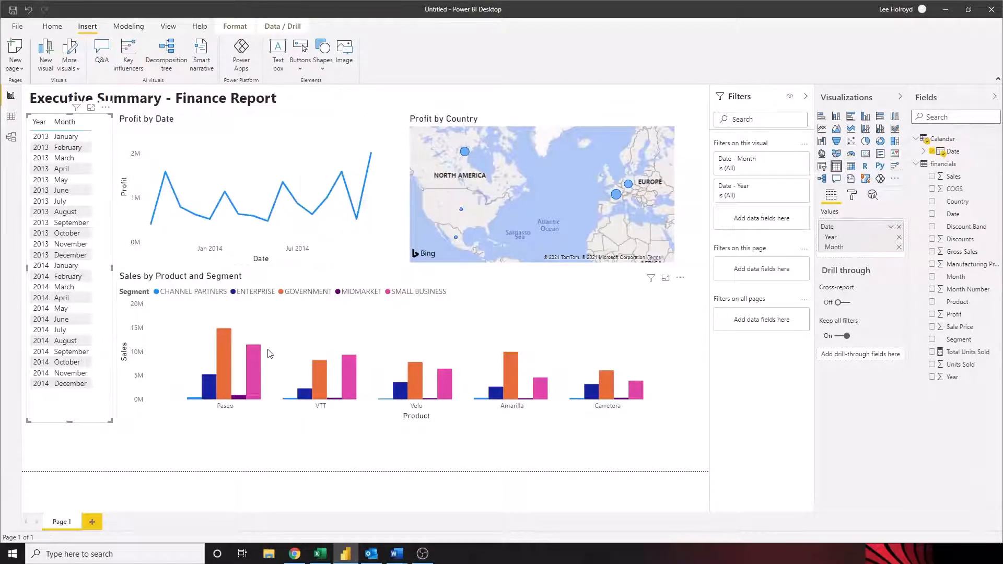
{"action": "left_click", "coordinate": [61, 190]}
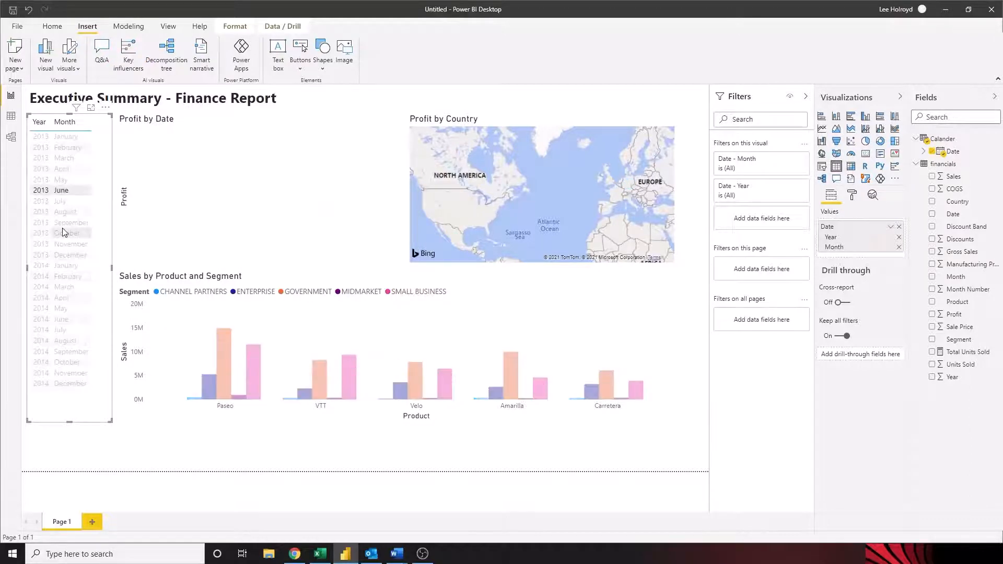
{"action": "left_click", "coordinate": [65, 233]}
{"action": "left_click", "coordinate": [53, 277]}
{"action": "left_click", "coordinate": [65, 191]}
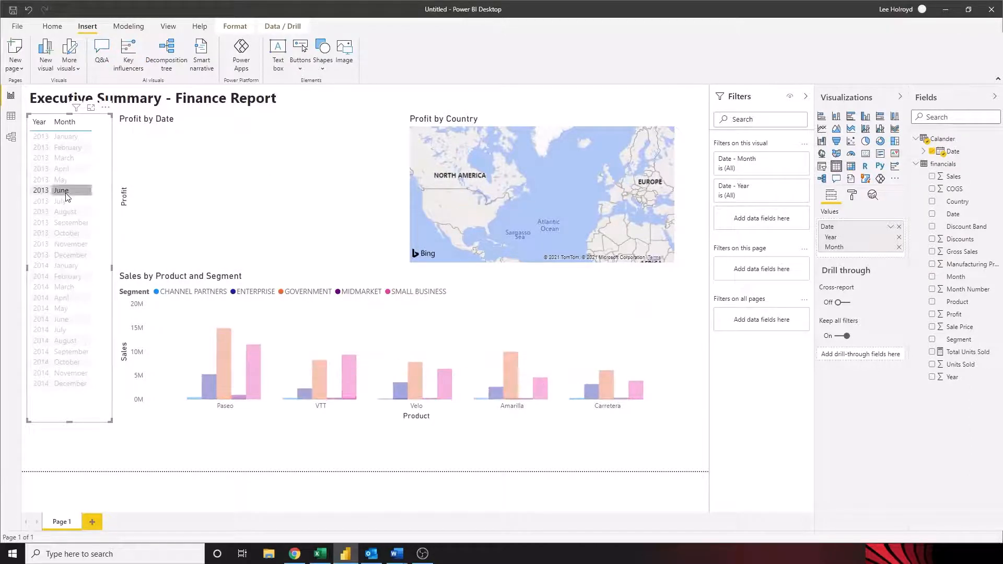
{"action": "left_click", "coordinate": [49, 285]}
{"action": "left_click", "coordinate": [78, 345]}
{"action": "left_click", "coordinate": [62, 266]}
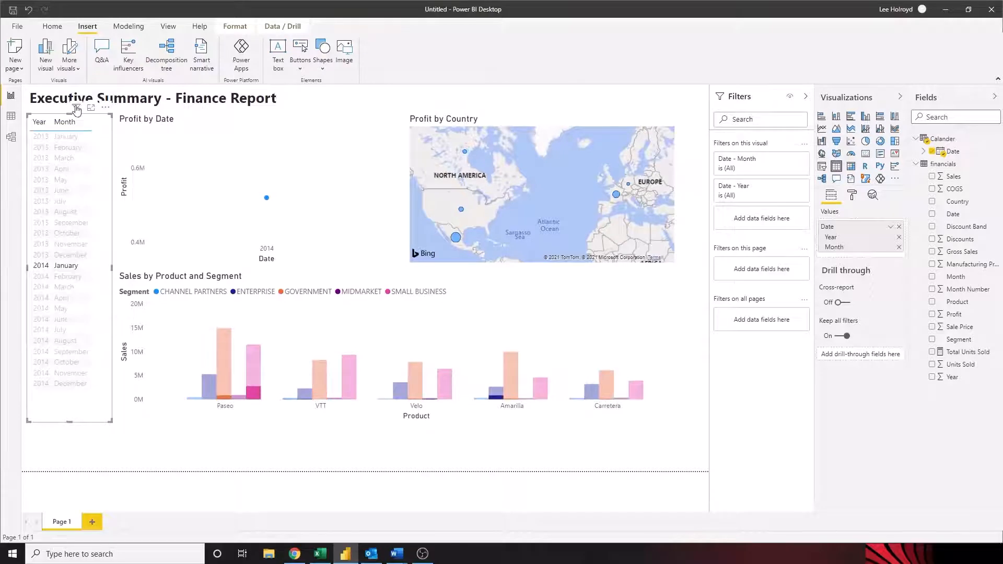
{"action": "left_click", "coordinate": [100, 124]}
{"action": "mouse_move", "coordinate": [77, 109]}
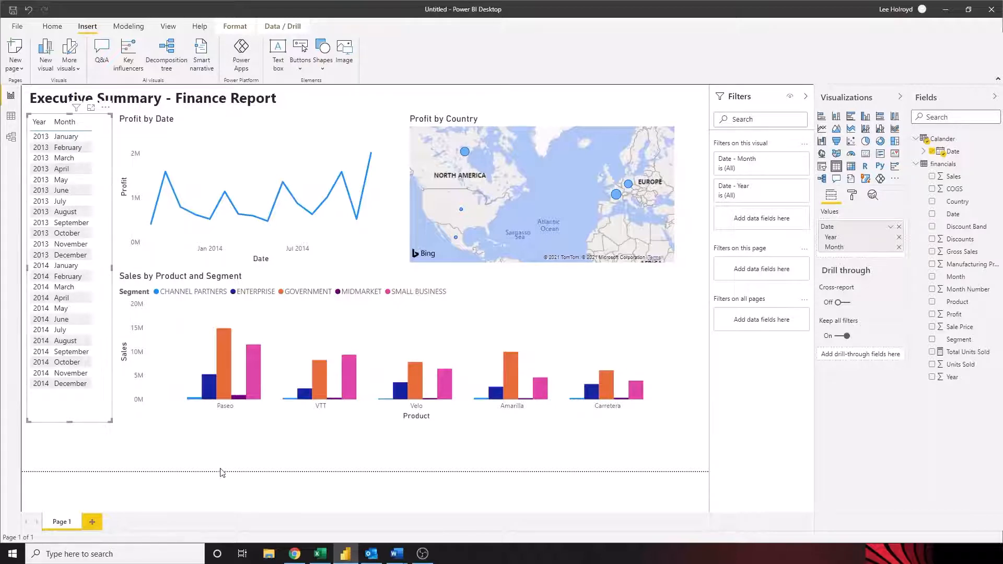
{"action": "left_click", "coordinate": [222, 473]}
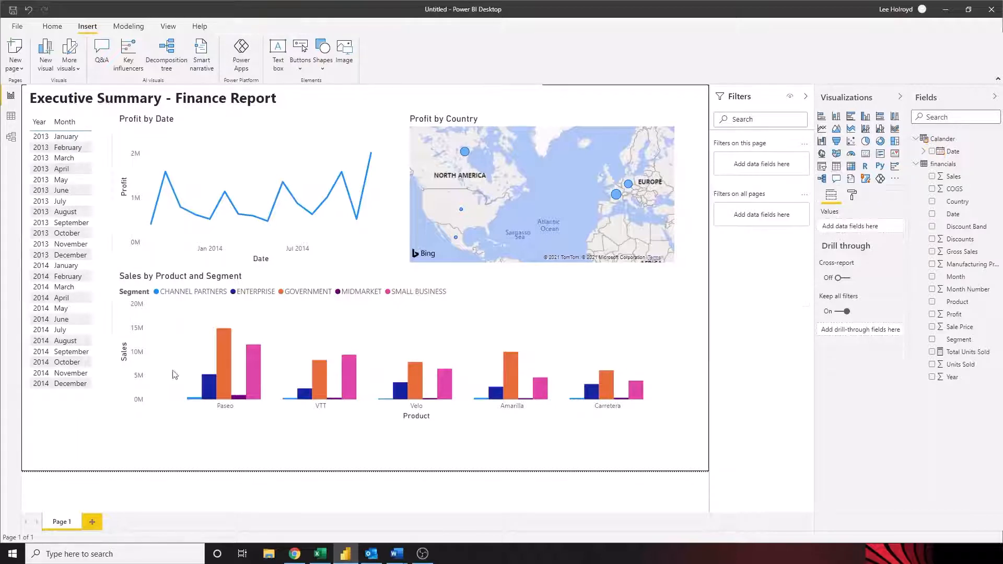
- Filter the report by September 2014 and February 2014 in the date table, and lengthen the table slightly
{"action": "left_click", "coordinate": [56, 354]}
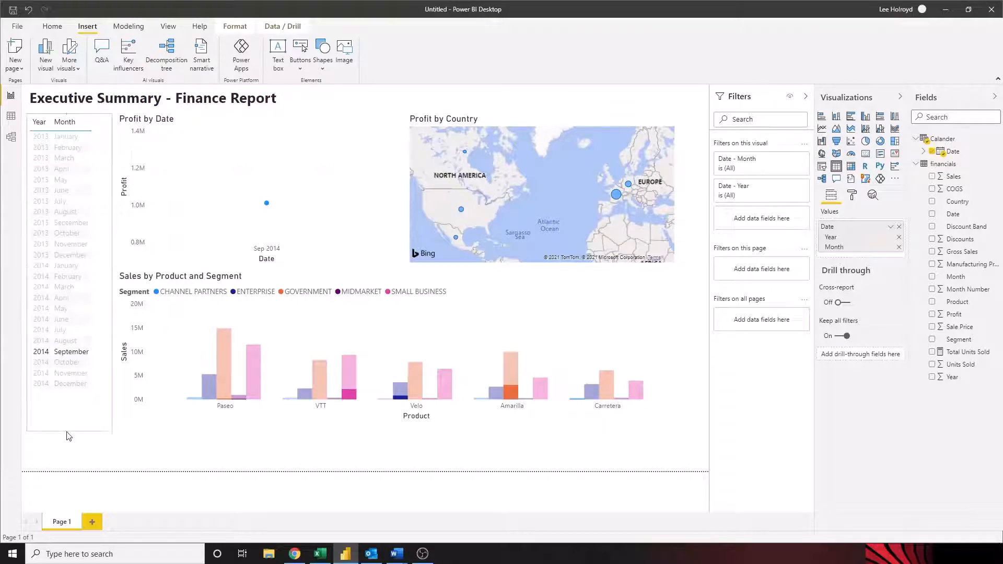
{"action": "left_click", "coordinate": [68, 437]}
{"action": "left_click", "coordinate": [72, 277]}
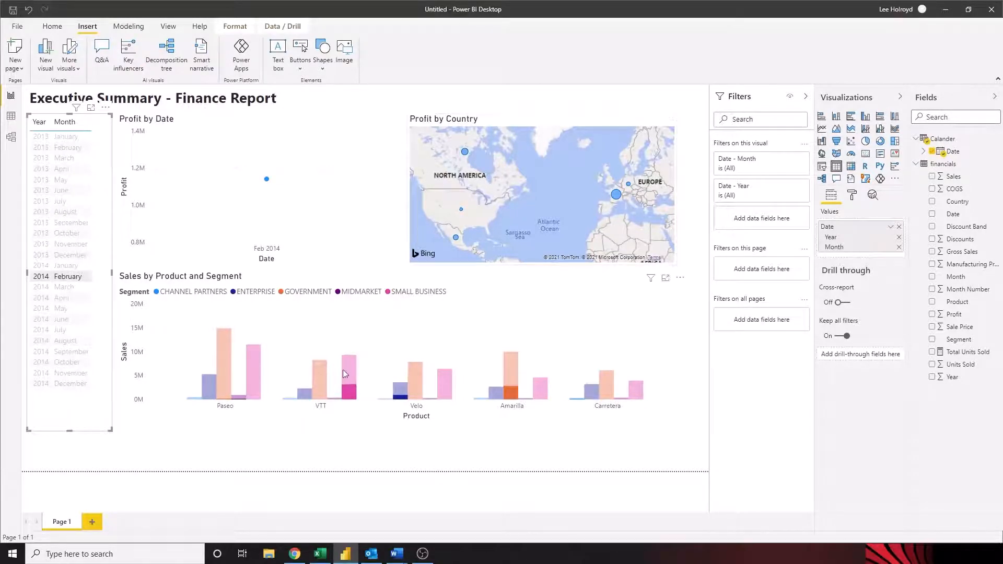
{"action": "left_click", "coordinate": [74, 352]}
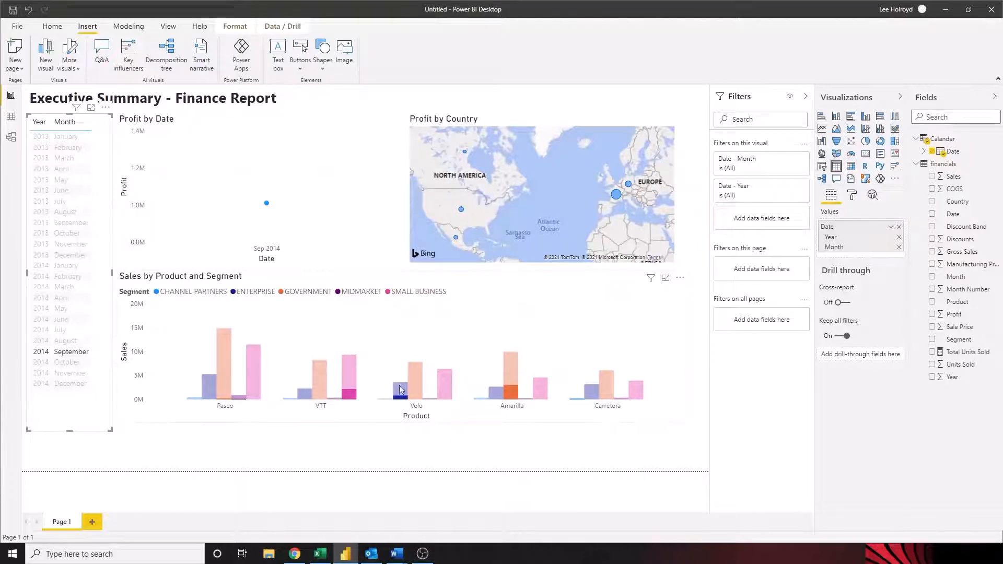
- Cross-filter the report by individual segment columns for VTT, Paseo and Velo in the sales chart, and clear the selection
{"action": "left_click", "coordinate": [350, 396]}
{"action": "left_click", "coordinate": [317, 385]}
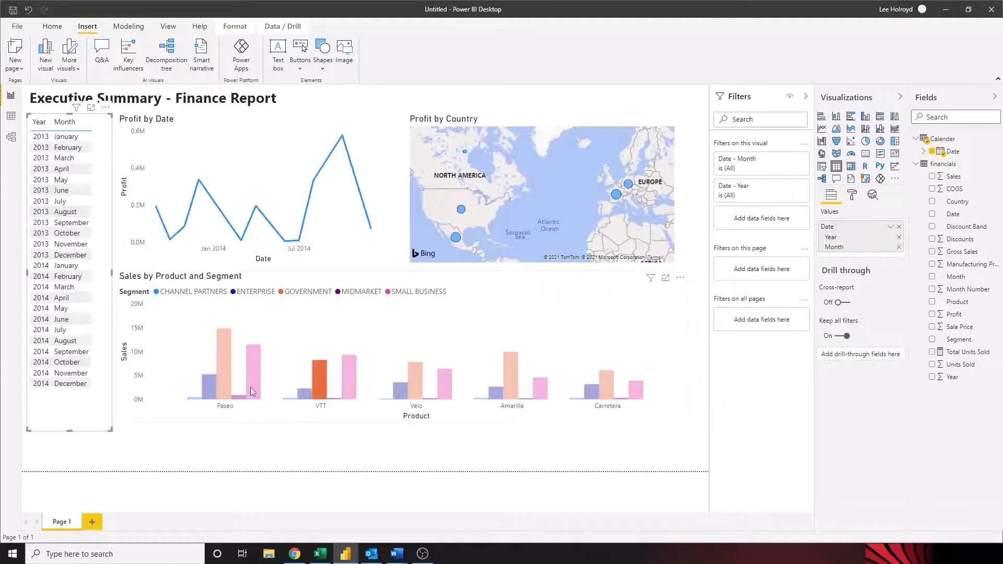
{"action": "left_click", "coordinate": [251, 388]}
{"action": "left_click", "coordinate": [237, 397]}
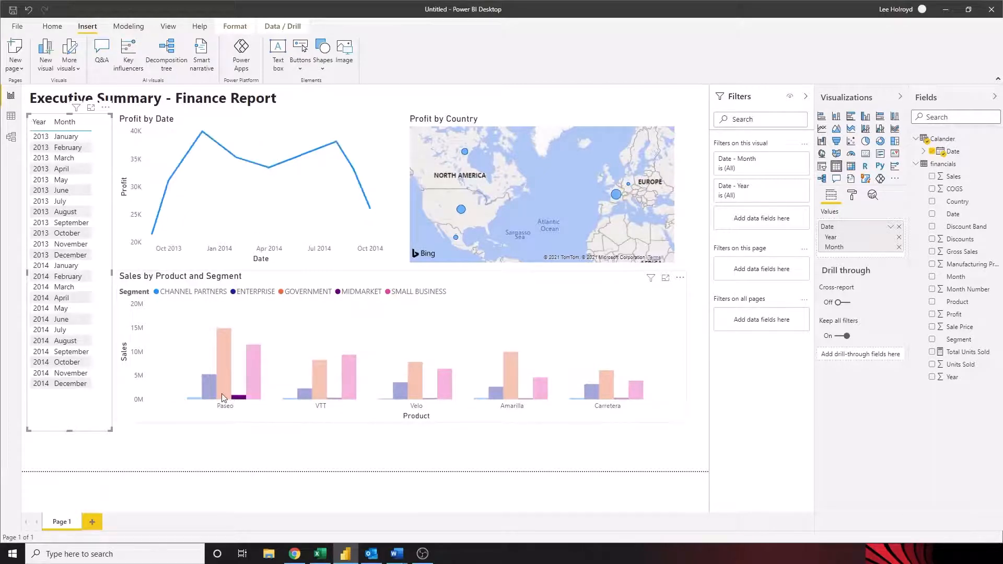
{"action": "left_click", "coordinate": [224, 394]}
{"action": "left_click", "coordinate": [416, 394]}
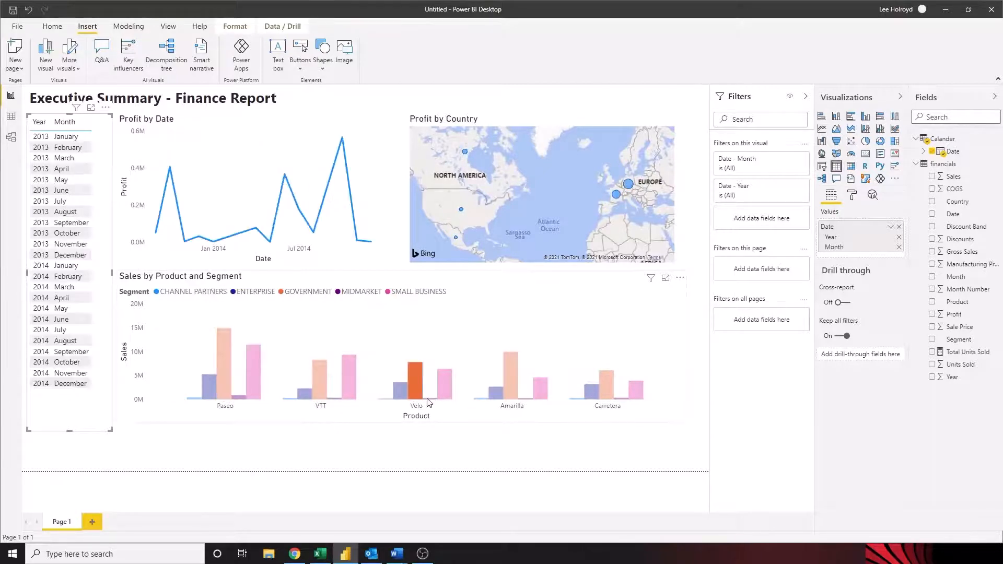
{"action": "left_click", "coordinate": [436, 399]}
{"action": "left_click", "coordinate": [390, 466]}
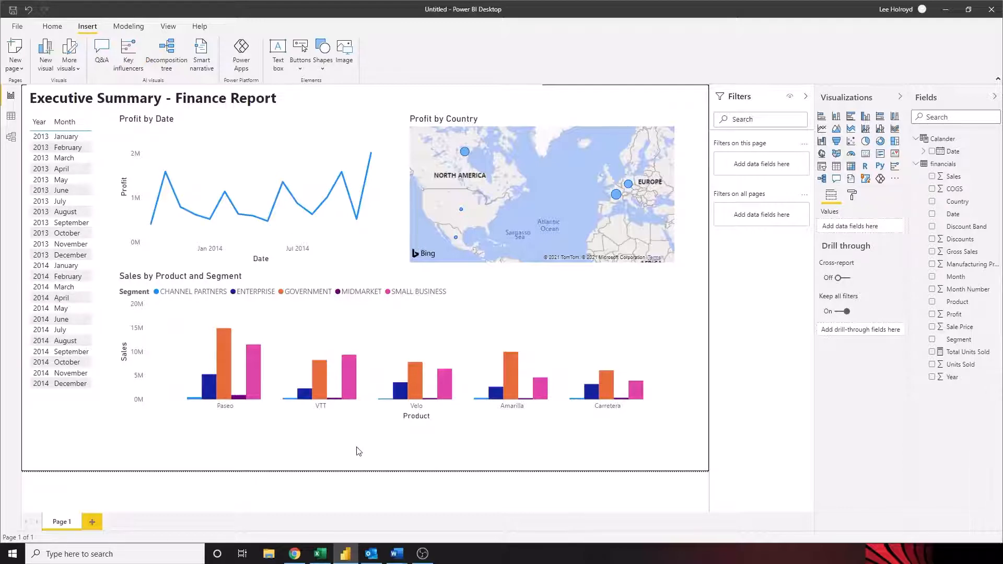
- Try moving the Profit by Date chart and the country map around the page and return them to the row beneath the title
{"action": "left_click", "coordinate": [302, 119]}
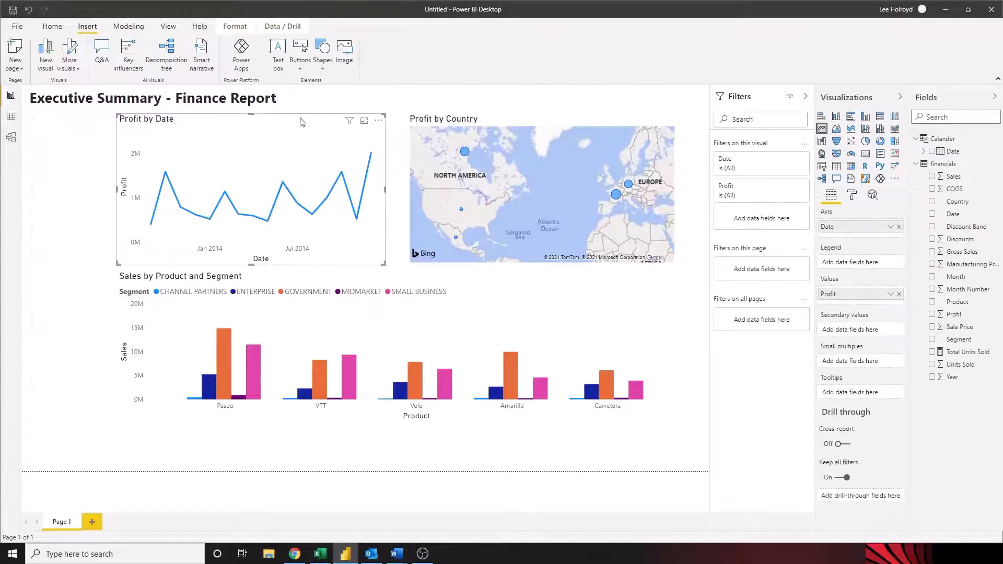
{"action": "left_click_drag", "start_coordinate": [303, 118], "coordinate": [308, 205]}
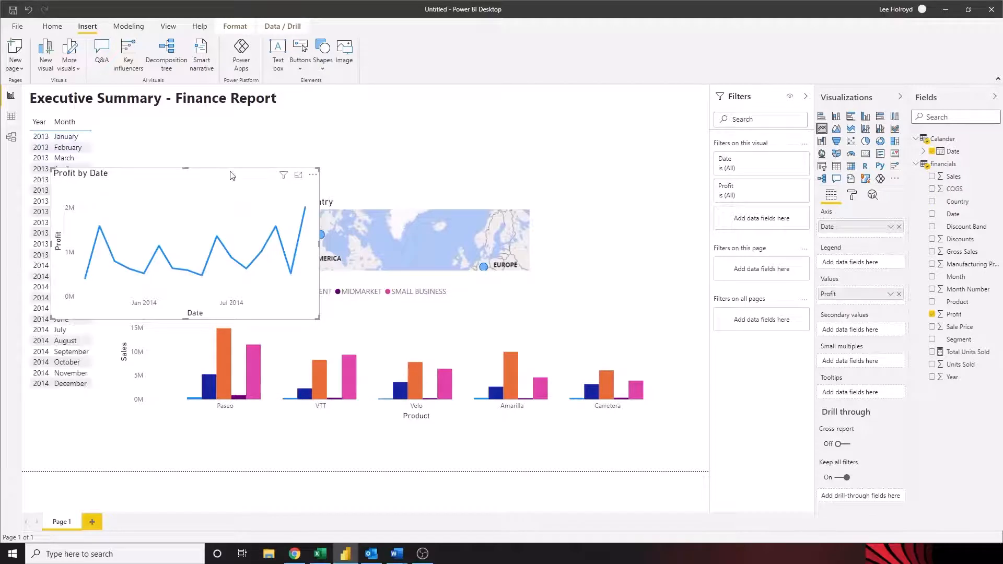
{"action": "left_click_drag", "start_coordinate": [231, 172], "coordinate": [291, 121]}
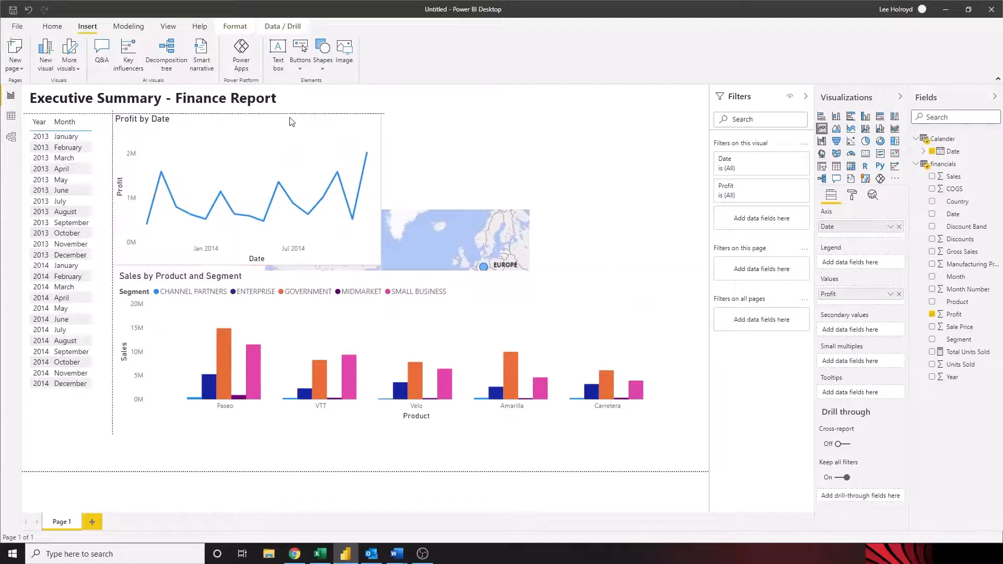
{"action": "left_click", "coordinate": [437, 224]}
{"action": "left_click_drag", "start_coordinate": [408, 205], "coordinate": [554, 122]}
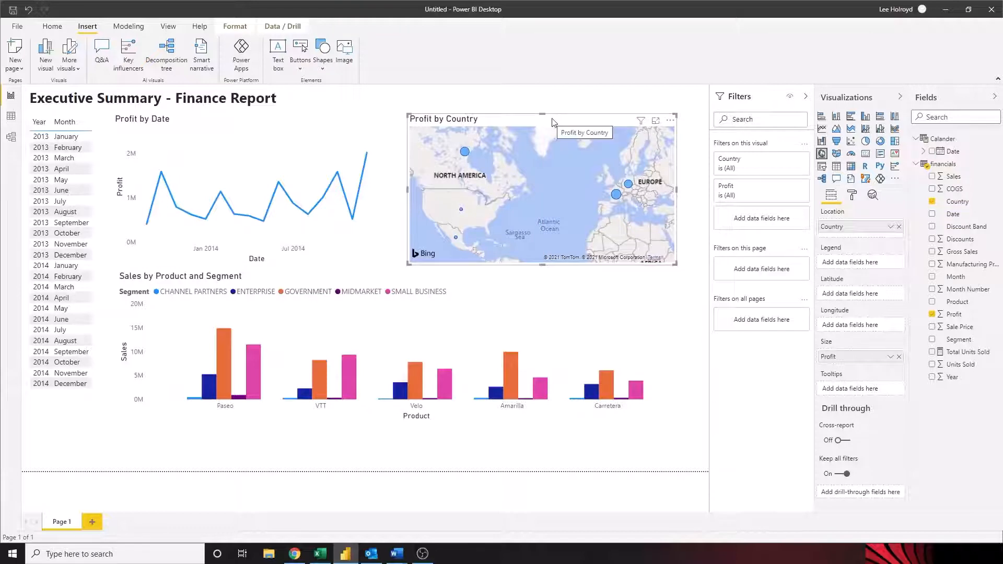
{"action": "left_click", "coordinate": [345, 295]}
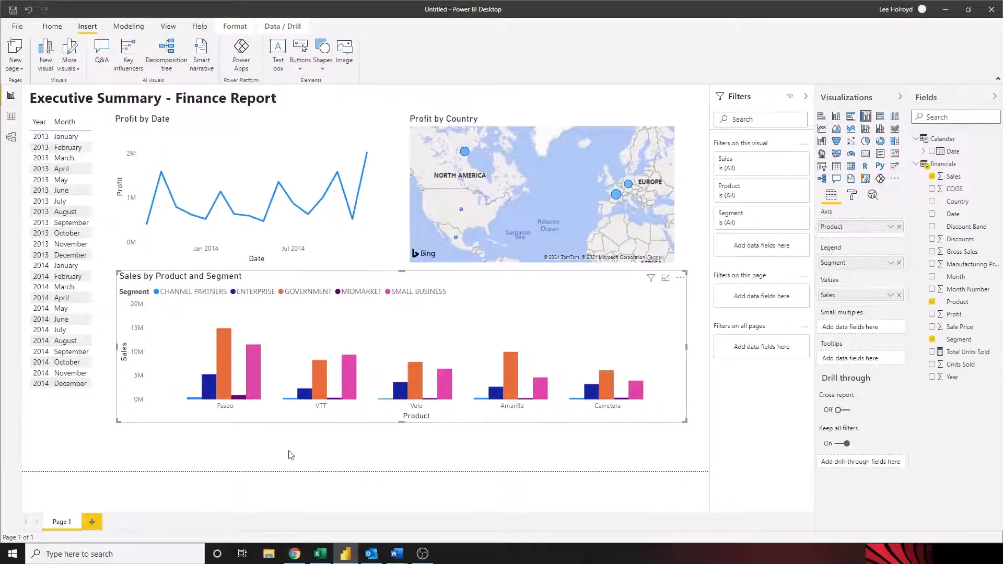
{"action": "left_click", "coordinate": [308, 459]}
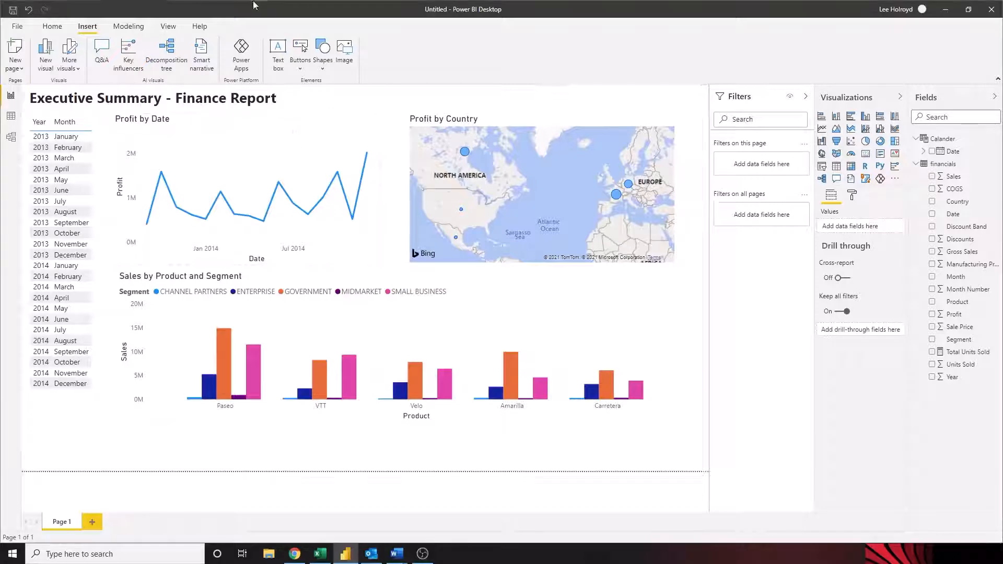
- Apply the built-in Power BI theme with the navy, green, purple, pink and blue palette to the report
{"action": "left_click", "coordinate": [129, 26]}
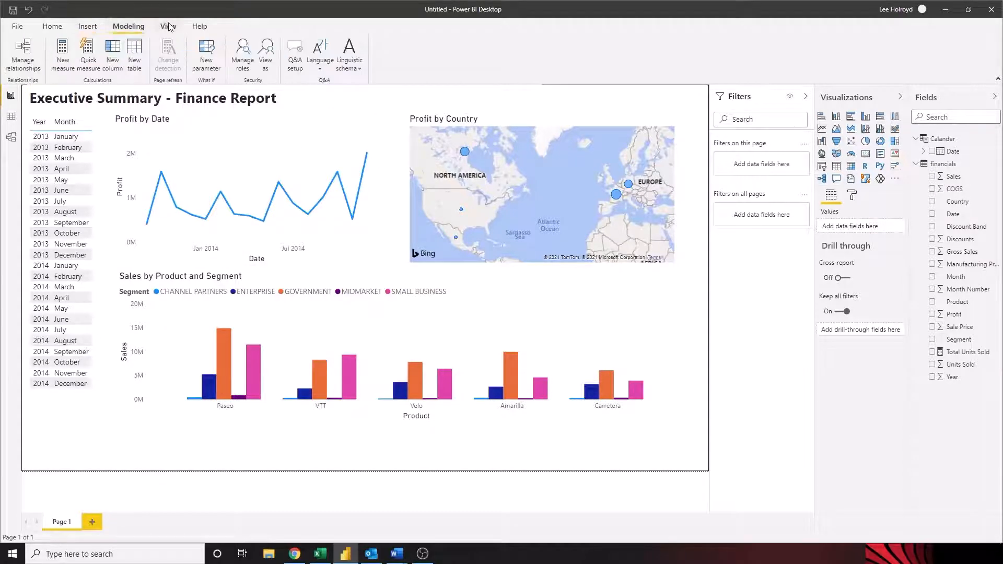
{"action": "left_click", "coordinate": [168, 26]}
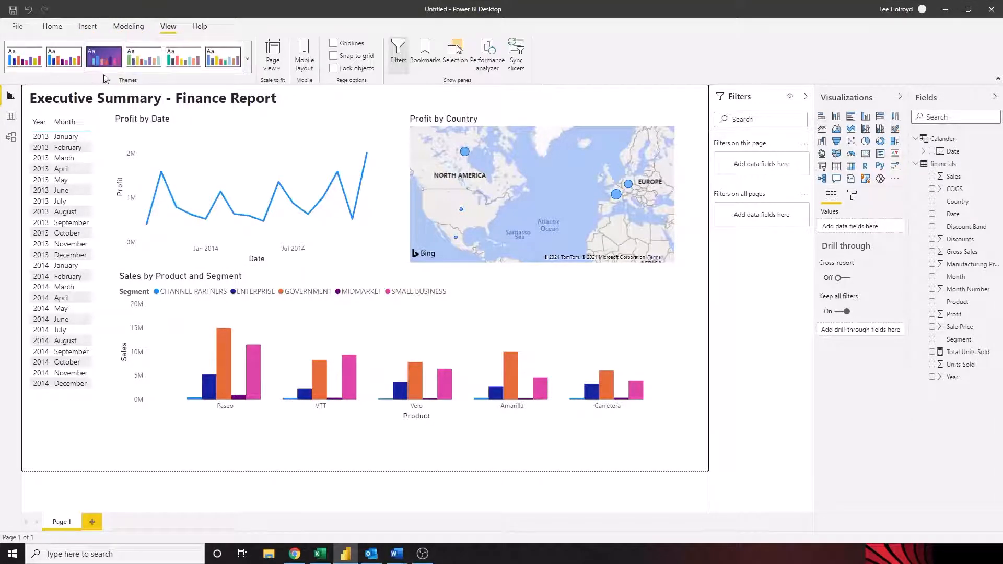
{"action": "left_click", "coordinate": [248, 71]}
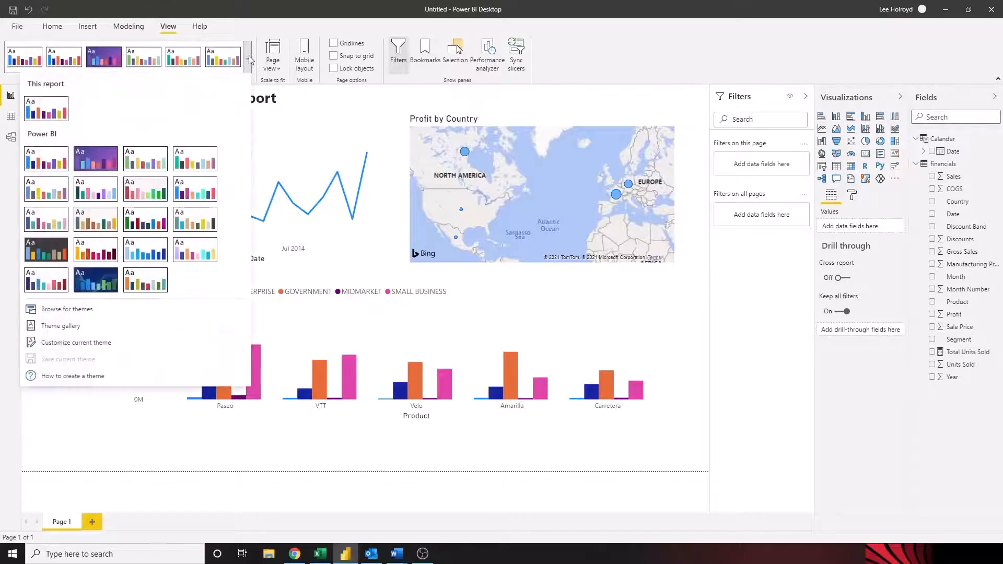
{"action": "left_click", "coordinate": [53, 222]}
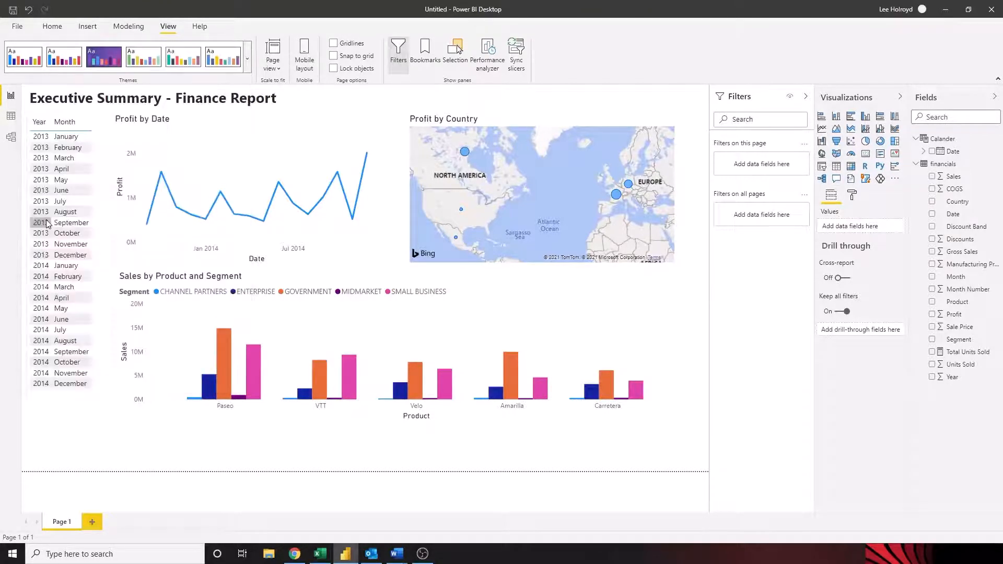
{"action": "mouse_move", "coordinate": [173, 145]}
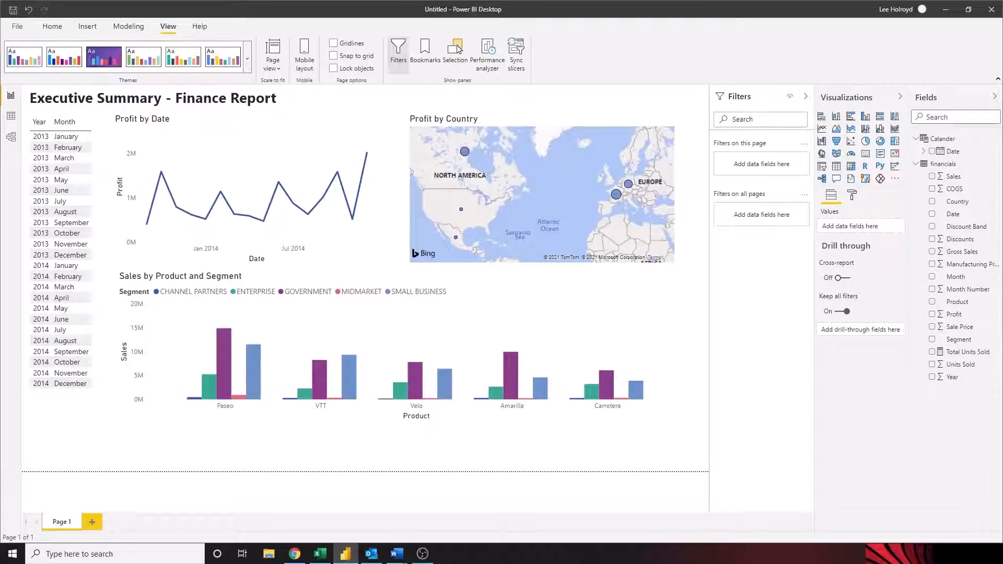
- Change the title of the Profit by Date line chart to "Profit by Month and Year"
{"action": "left_click", "coordinate": [270, 131]}
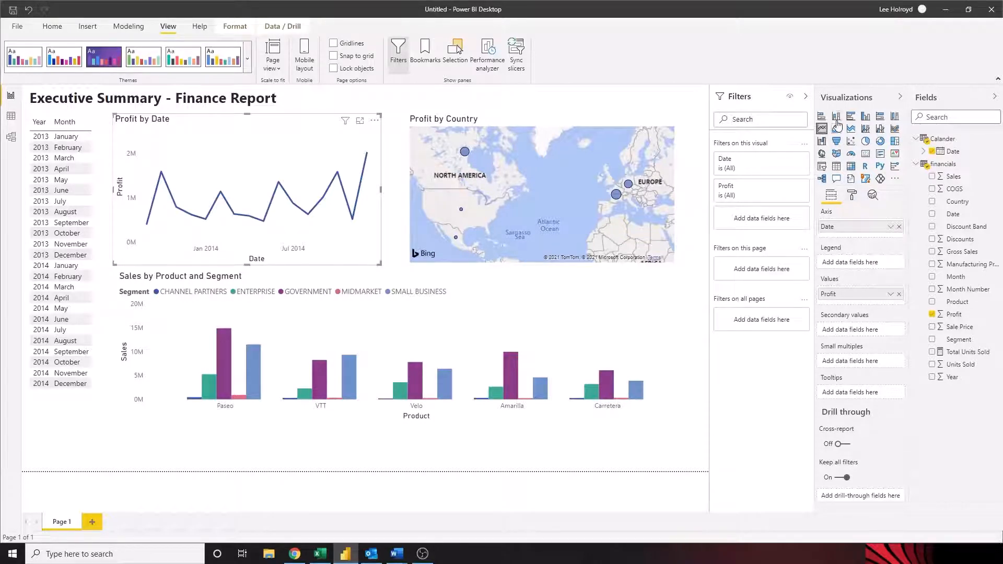
{"action": "left_click", "coordinate": [852, 195]}
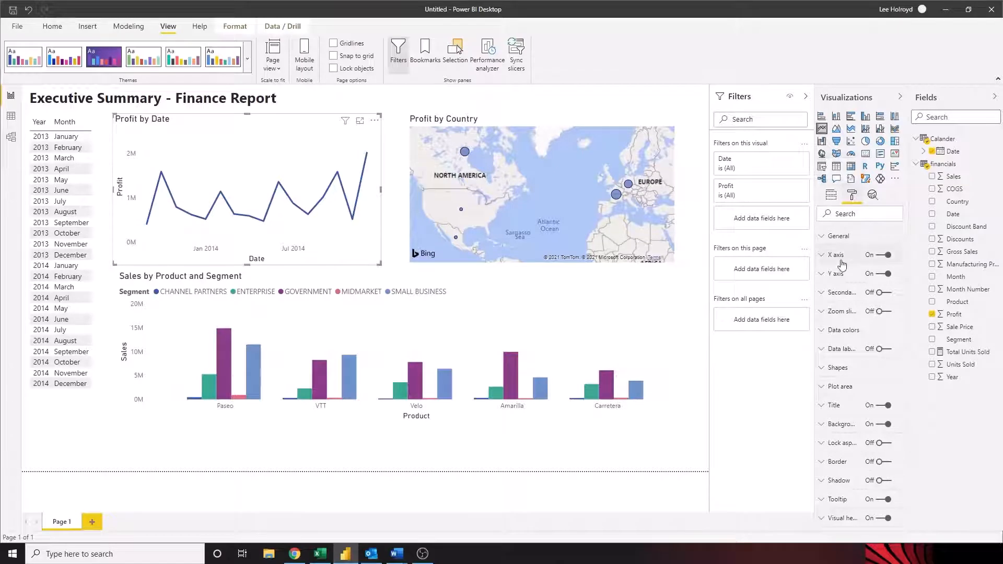
{"action": "left_click", "coordinate": [833, 406]}
{"action": "scroll", "coordinate": [871, 344], "scroll_direction": "down", "scroll_amount": 3}
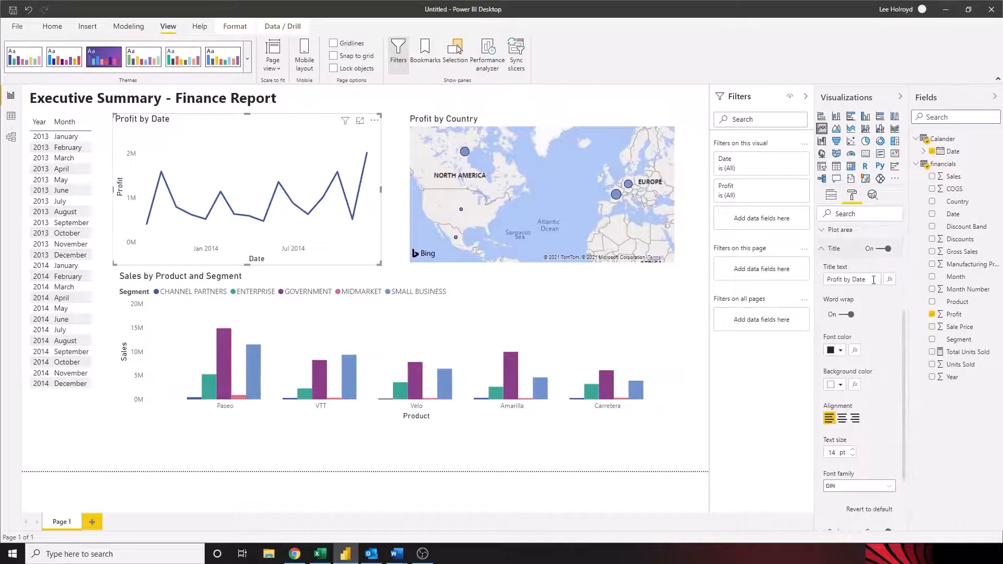
{"action": "left_click", "coordinate": [872, 280]}
{"action": "type", "text": "Month"}
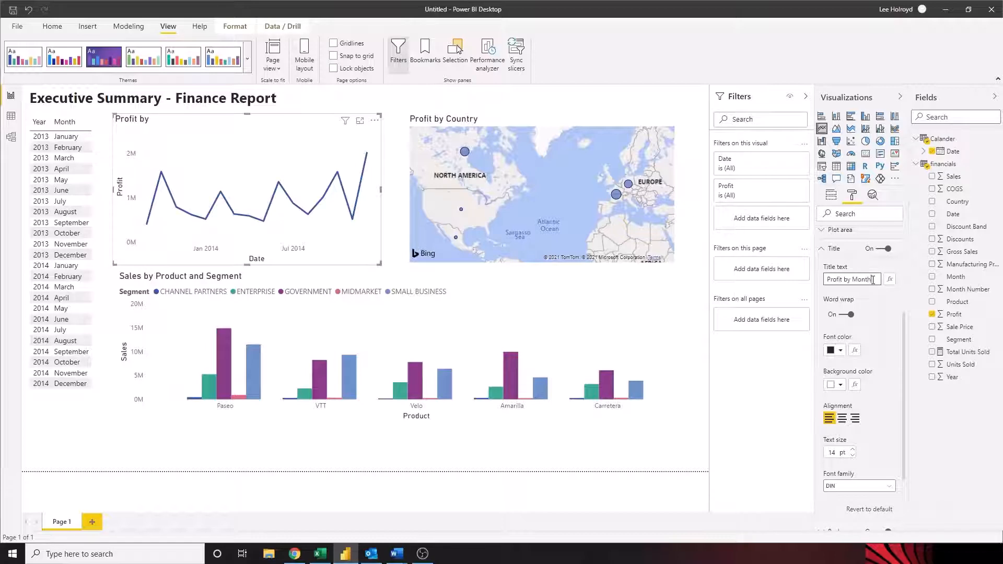
{"action": "type", "text": " and Year"}
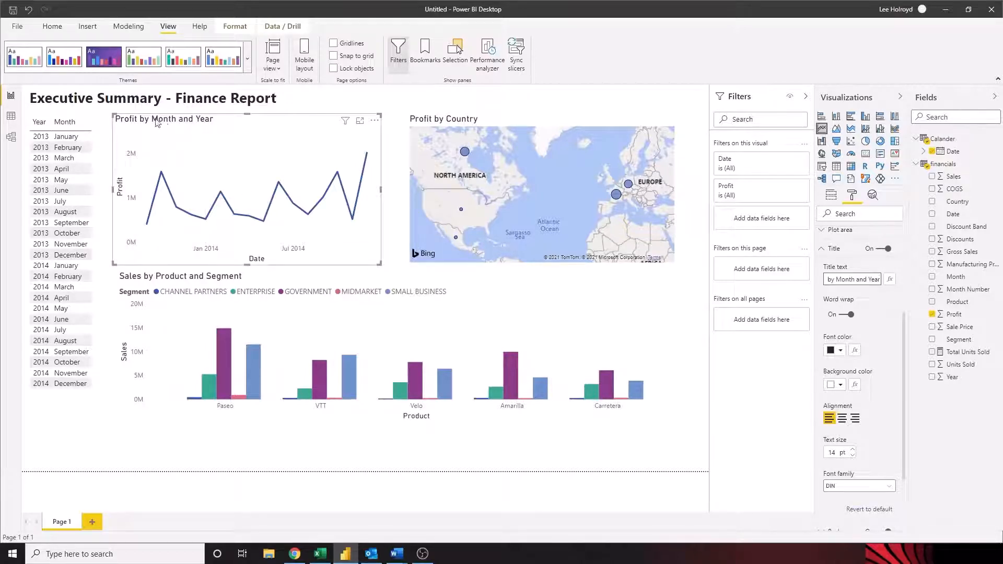
{"action": "left_click", "coordinate": [878, 299]}
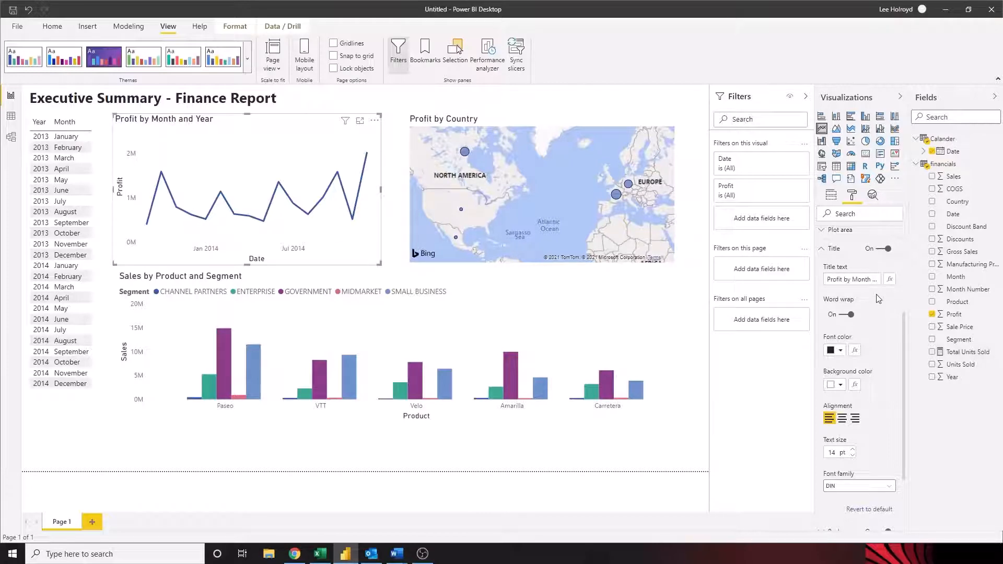
- Set the profit line chart's title text size to 16 pt and turn on the chart's shadow
{"action": "left_click", "coordinate": [852, 449]}
{"action": "left_click", "coordinate": [852, 449]}
{"action": "scroll", "coordinate": [880, 444], "scroll_direction": "down", "scroll_amount": 2}
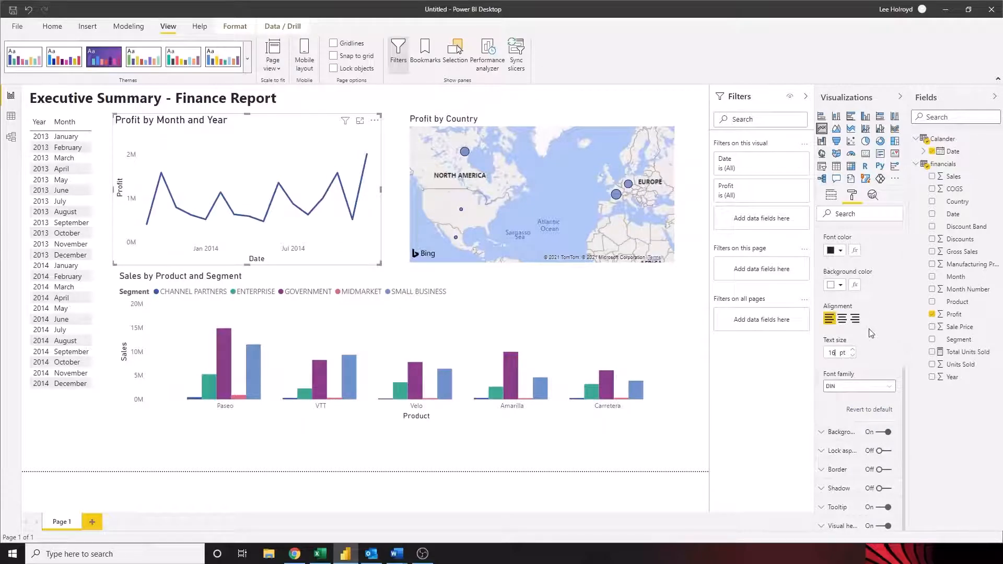
{"action": "scroll", "coordinate": [856, 397], "scroll_direction": "up", "scroll_amount": 5}
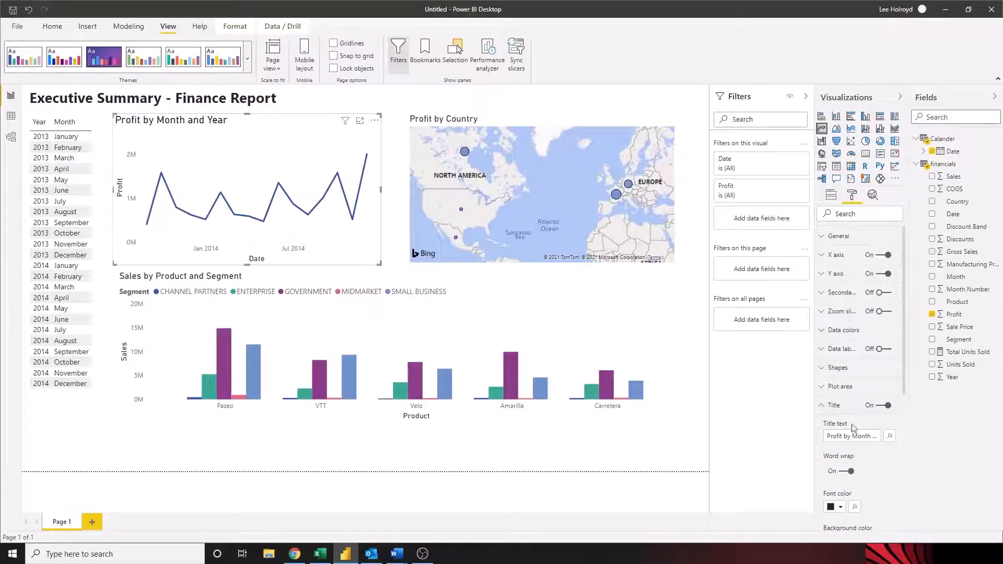
{"action": "left_click", "coordinate": [837, 406]}
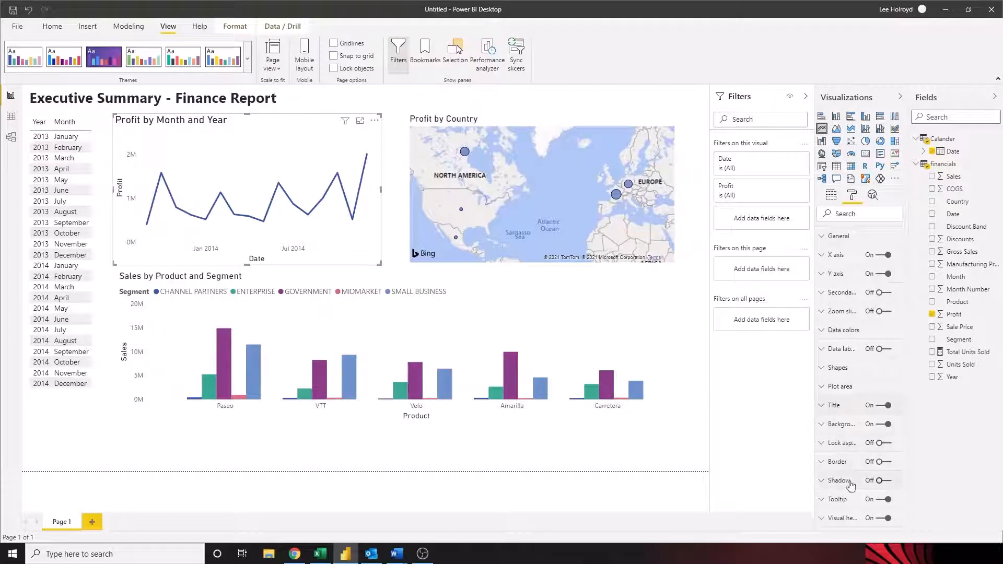
{"action": "left_click", "coordinate": [883, 481]}
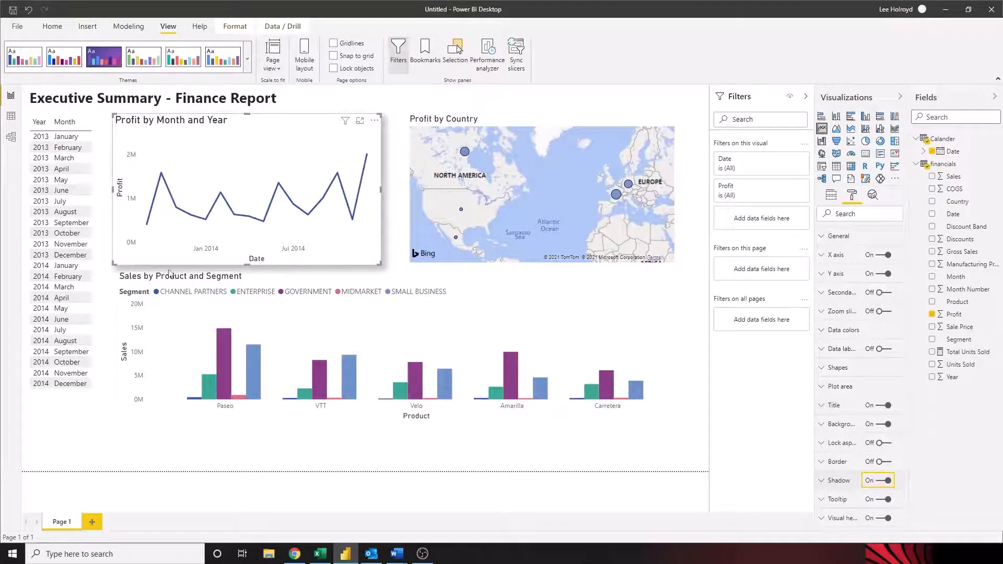
{"action": "left_click", "coordinate": [384, 463]}
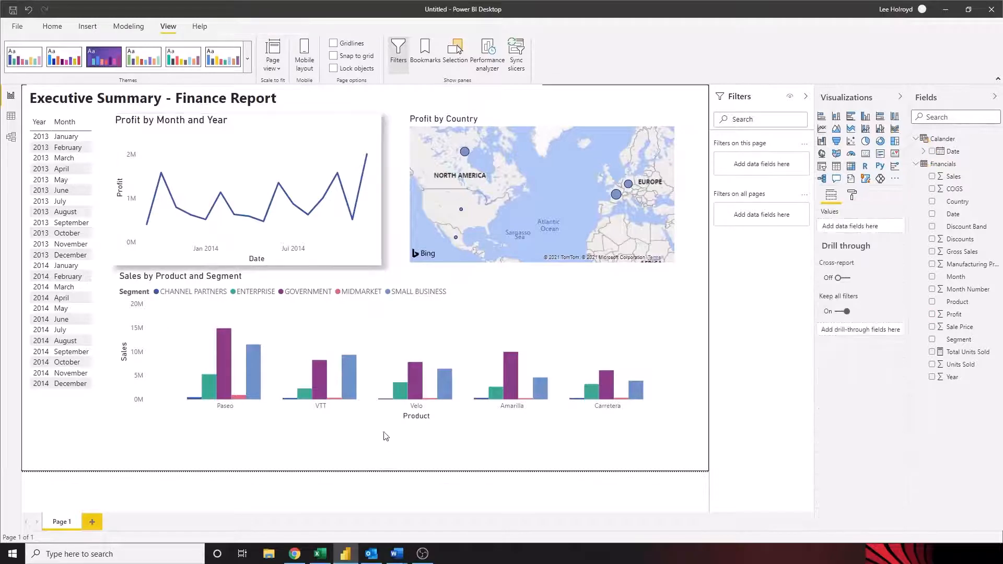
- Look through the Profit by Country map's format settings, including title, background, heat map, data colors and map controls
{"action": "left_click", "coordinate": [492, 164]}
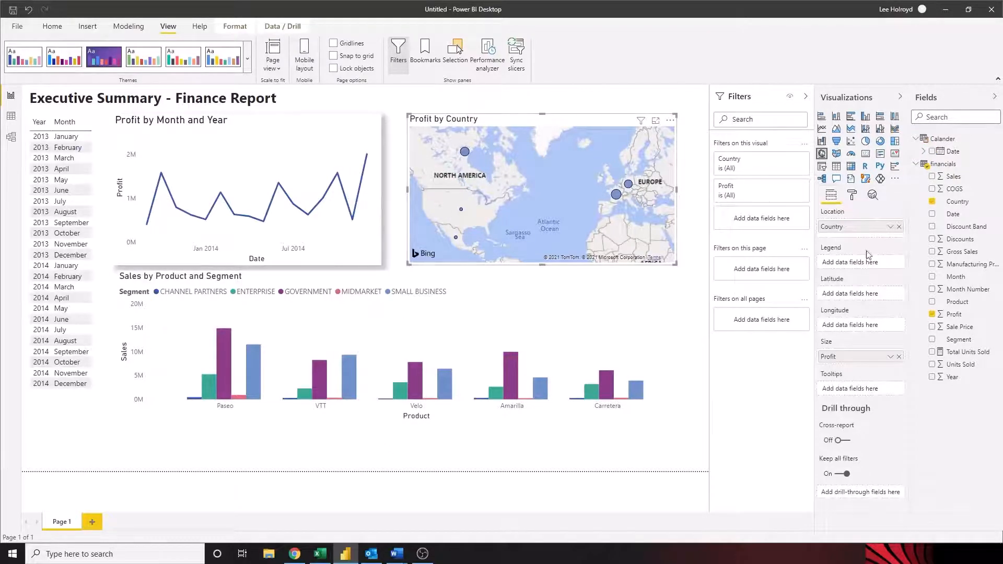
{"action": "left_click", "coordinate": [851, 197]}
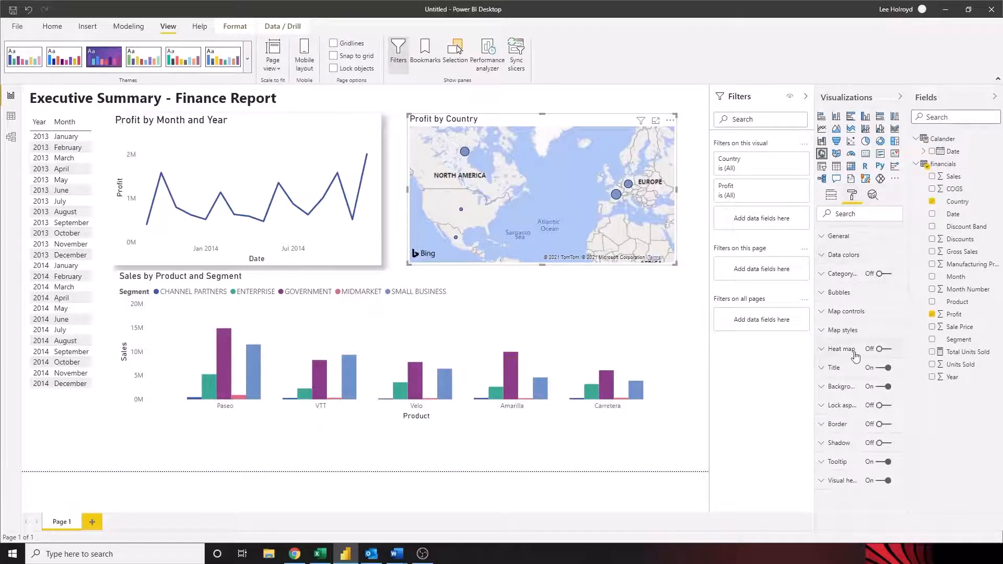
{"action": "left_click", "coordinate": [832, 368]}
{"action": "scroll", "coordinate": [875, 317], "scroll_direction": "down", "scroll_amount": 2}
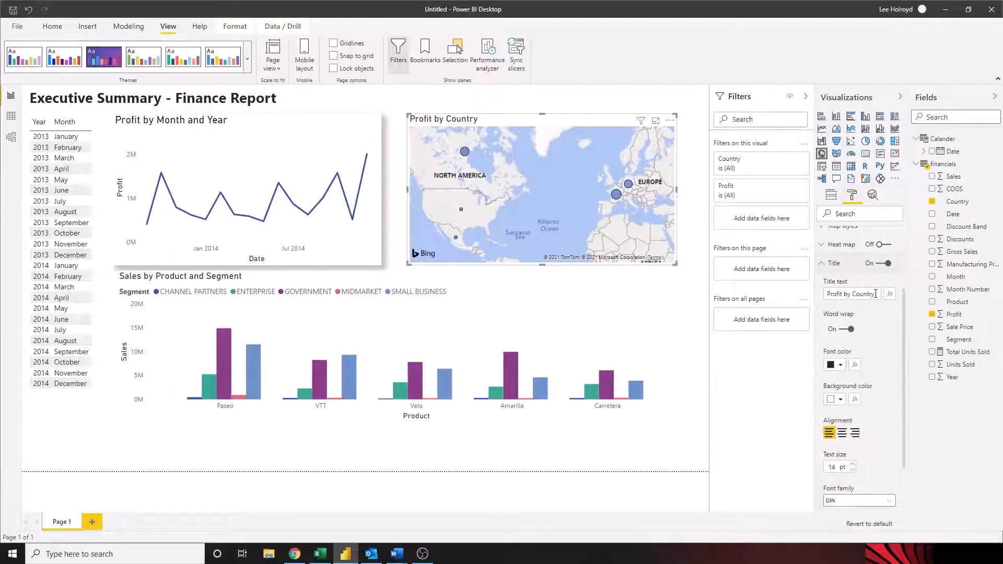
{"action": "left_click", "coordinate": [823, 265]}
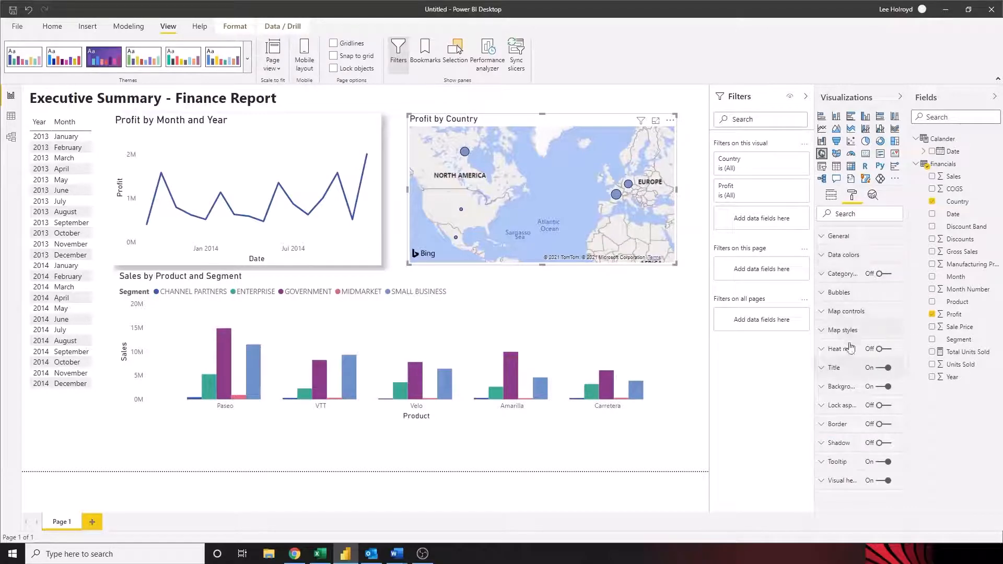
{"action": "left_click", "coordinate": [822, 387]}
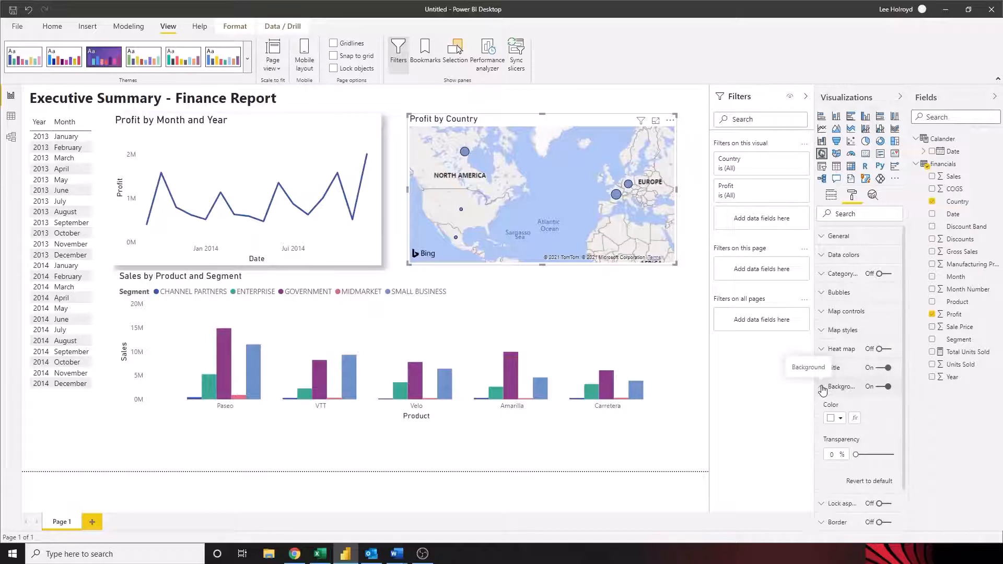
{"action": "left_click", "coordinate": [822, 388]}
{"action": "left_click", "coordinate": [822, 350]}
{"action": "left_click", "coordinate": [823, 350]}
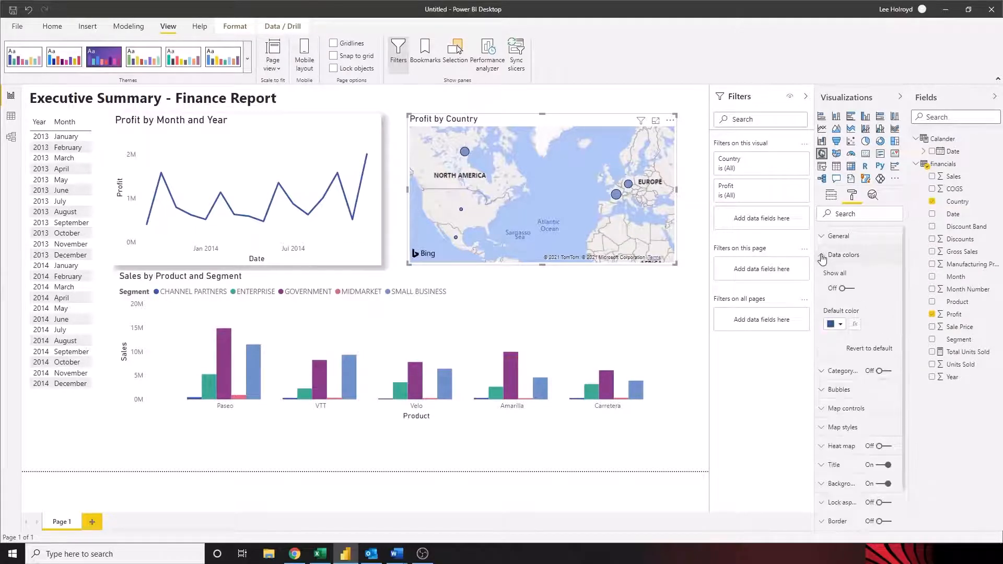
{"action": "left_click", "coordinate": [822, 237]}
{"action": "left_click", "coordinate": [822, 237]}
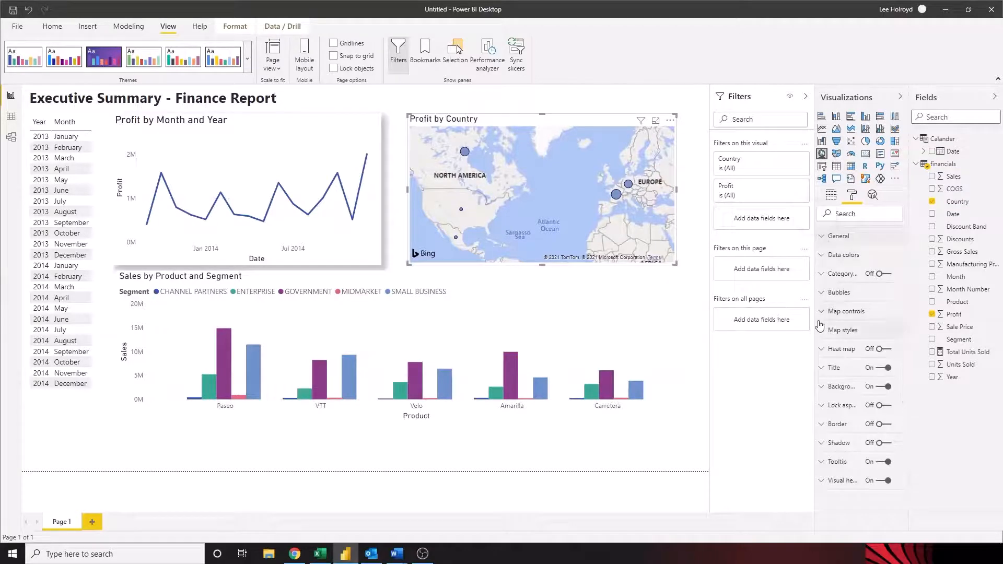
{"action": "left_click", "coordinate": [822, 313]}
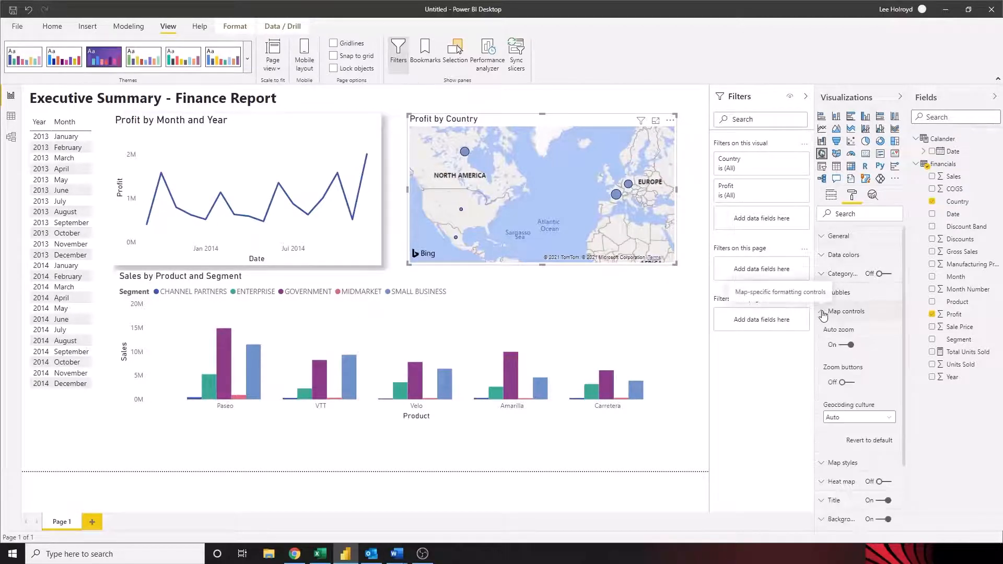
{"action": "left_click", "coordinate": [823, 313]}
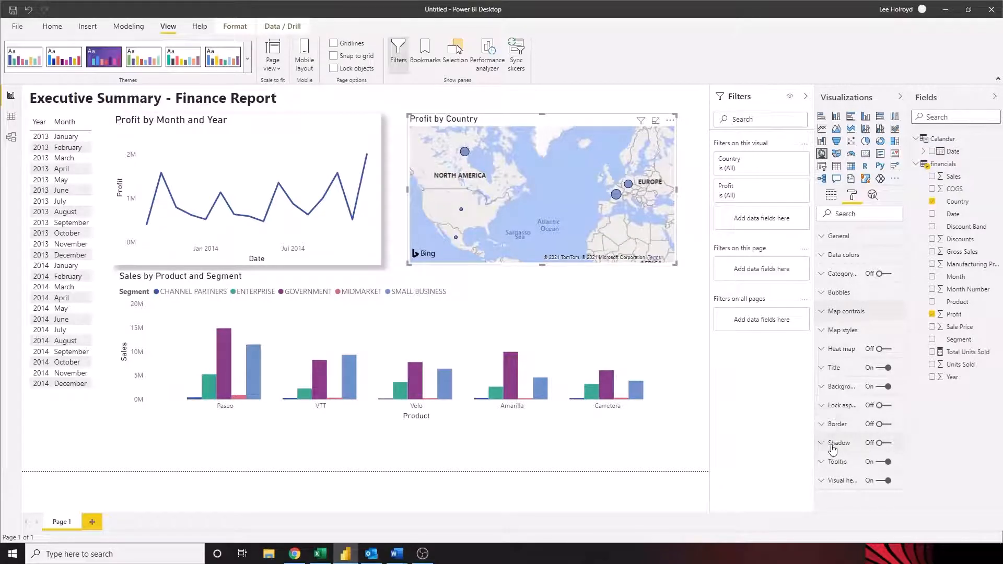
- Turn on the shadow of the Profit by Country map and set its map style theme to Grayscale
{"action": "left_click", "coordinate": [882, 443]}
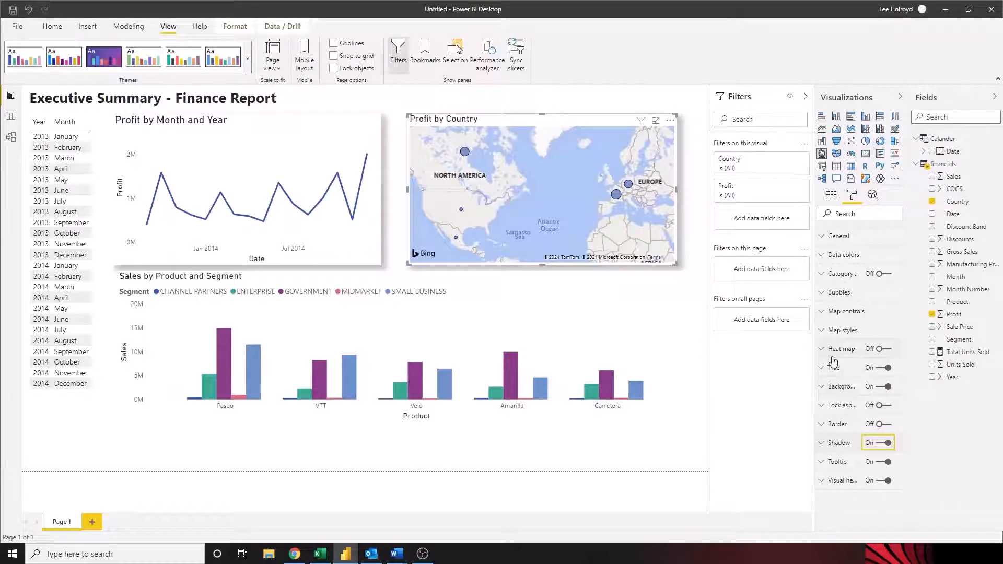
{"action": "left_click", "coordinate": [821, 387]}
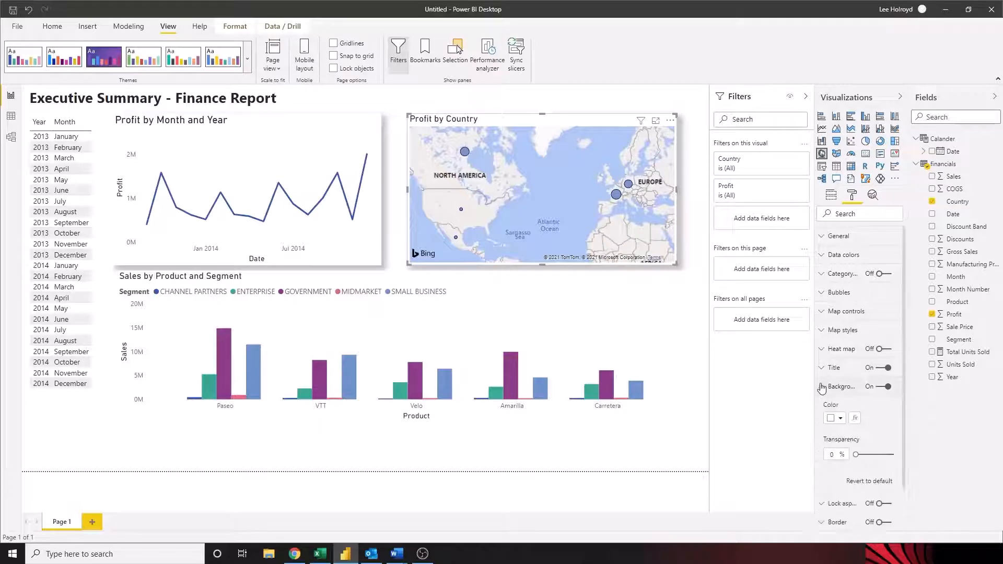
{"action": "left_click", "coordinate": [822, 387]}
{"action": "left_click", "coordinate": [822, 369]}
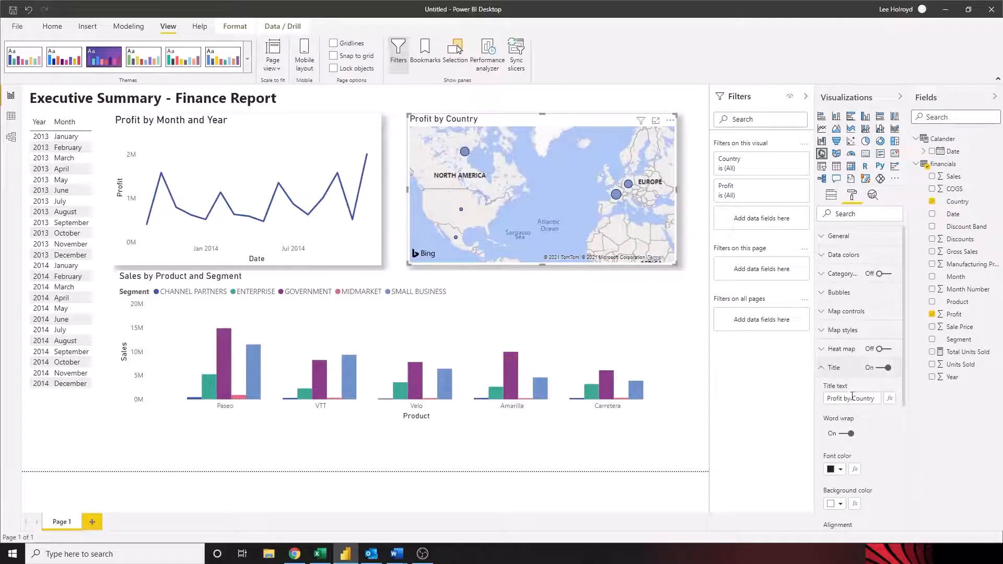
{"action": "left_click", "coordinate": [830, 371]}
{"action": "left_click", "coordinate": [824, 331]}
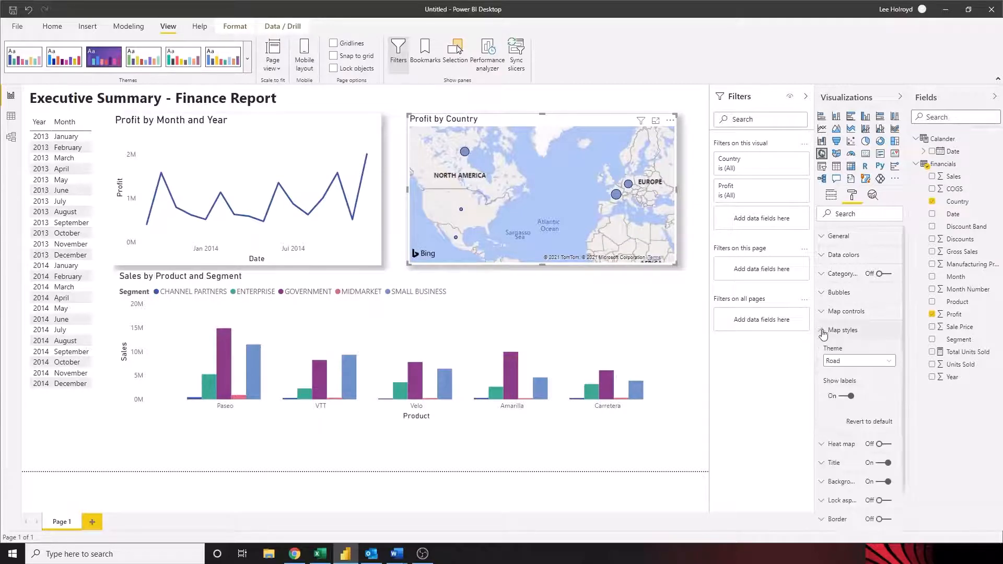
{"action": "left_click", "coordinate": [889, 362]}
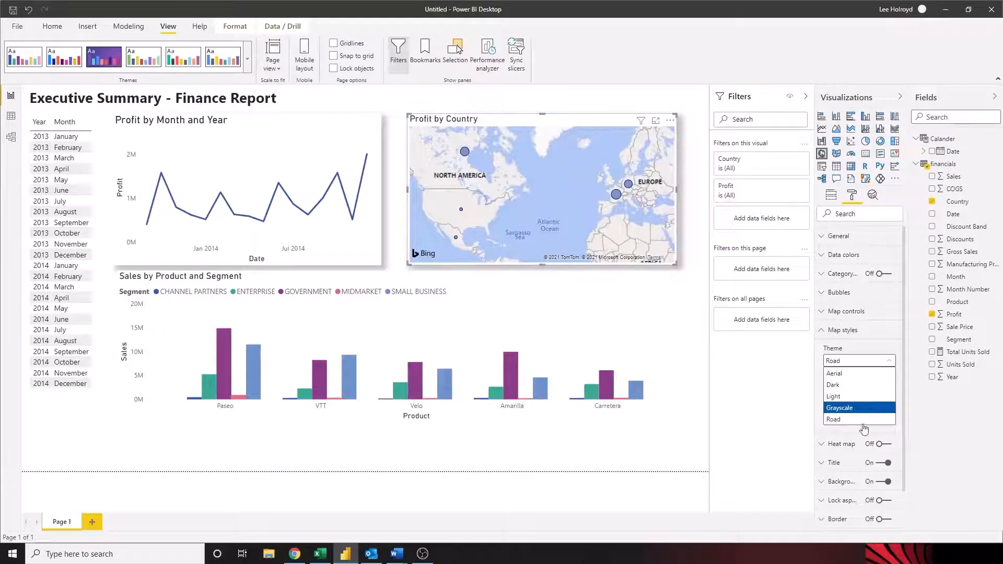
{"action": "left_click", "coordinate": [850, 413]}
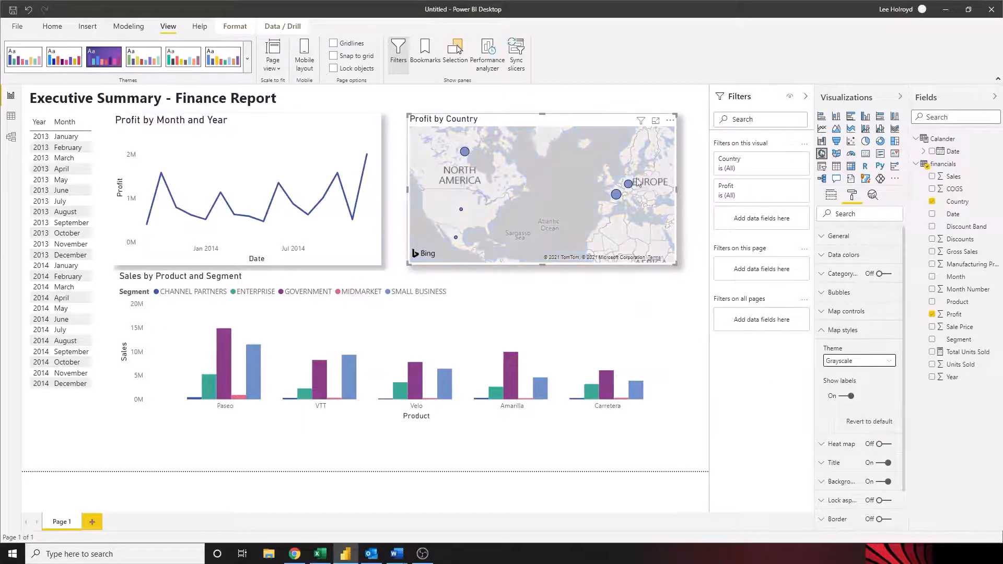
{"action": "left_click", "coordinate": [691, 314]}
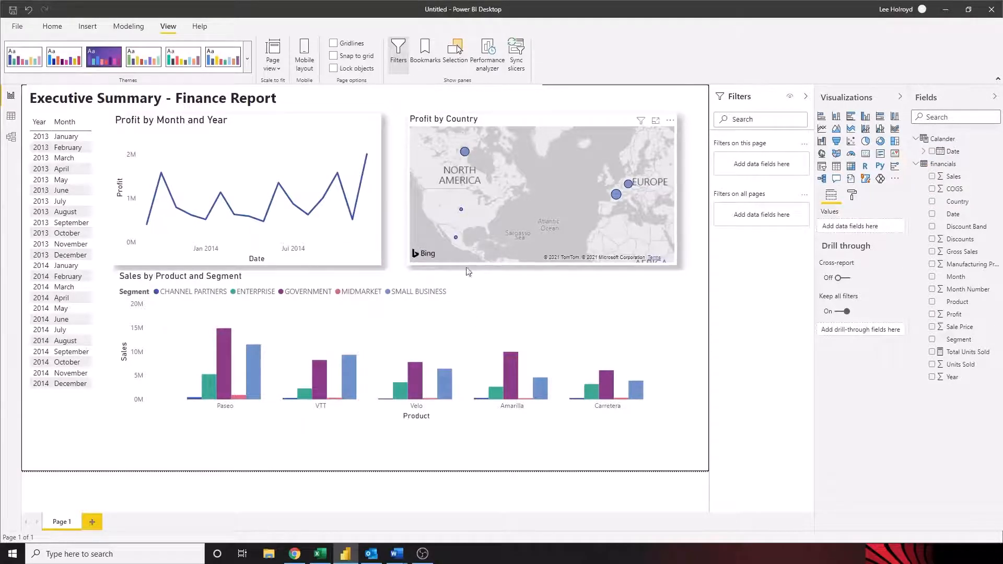
- Set the whole "Executive Summary - Finance Report" heading to size 16 and turn on its text box's shadow
{"action": "left_click", "coordinate": [238, 97]}
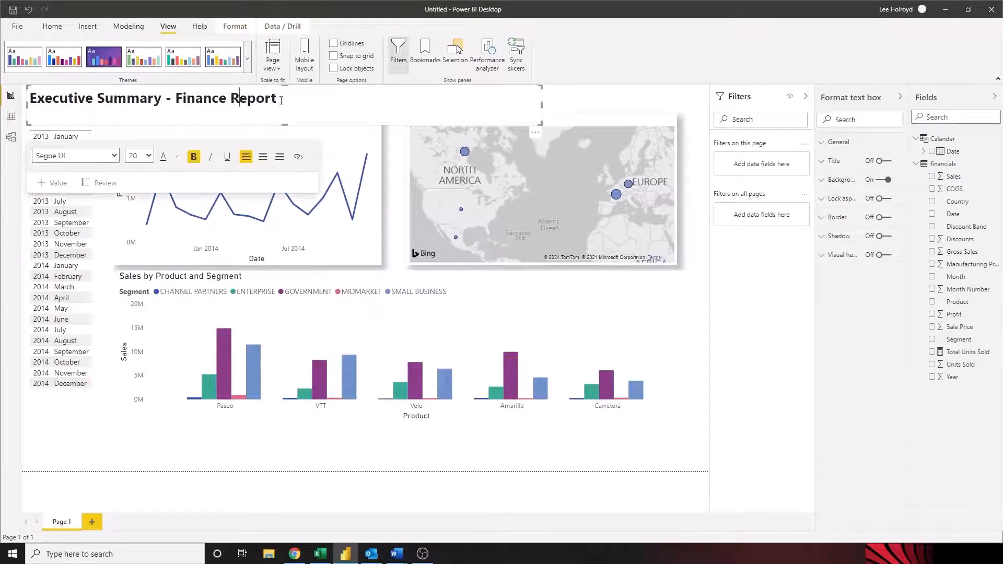
{"action": "left_click", "coordinate": [149, 156]}
{"action": "left_click", "coordinate": [150, 231]}
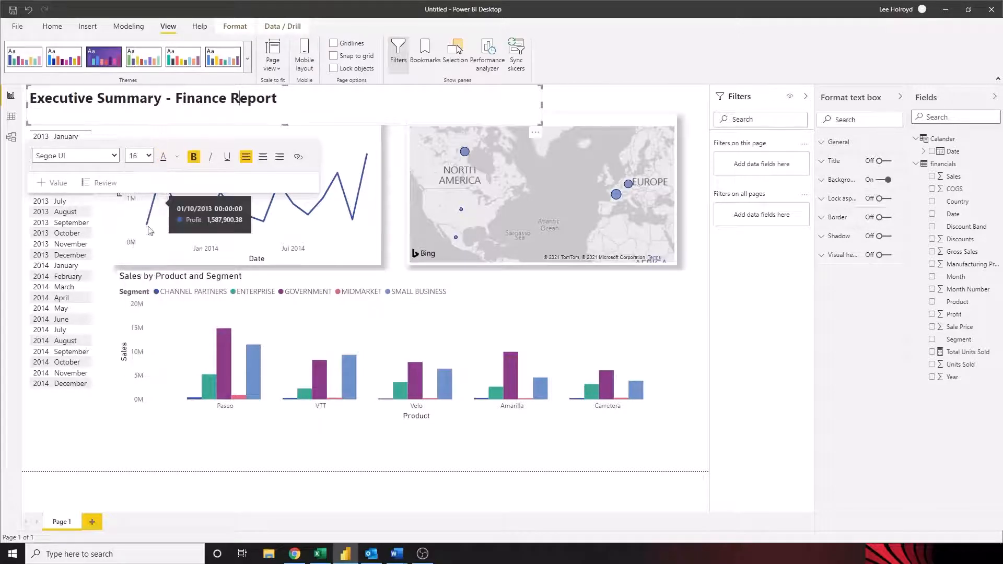
{"action": "key", "text": "ctrl+a"}
{"action": "left_click", "coordinate": [149, 156]}
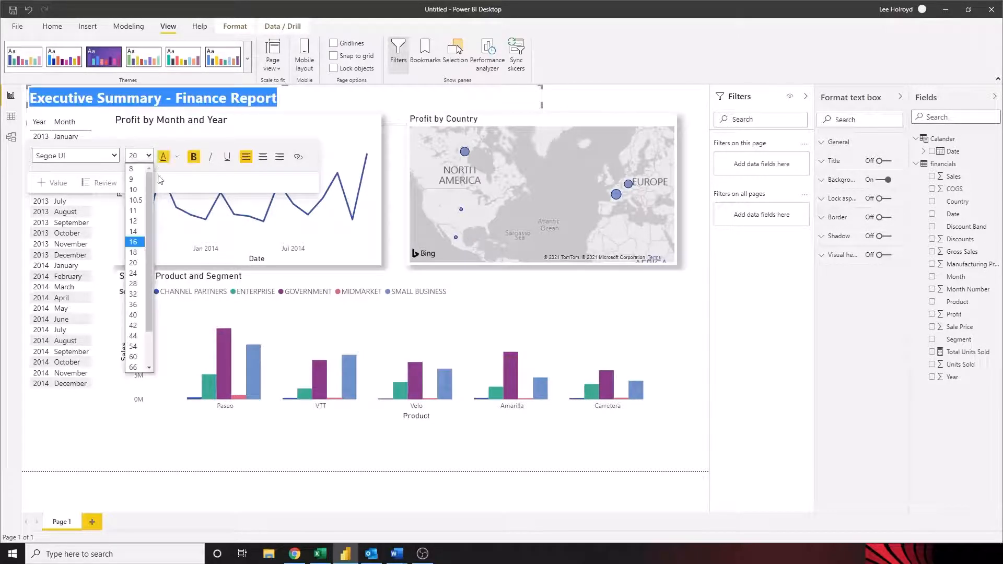
{"action": "left_click", "coordinate": [133, 242]}
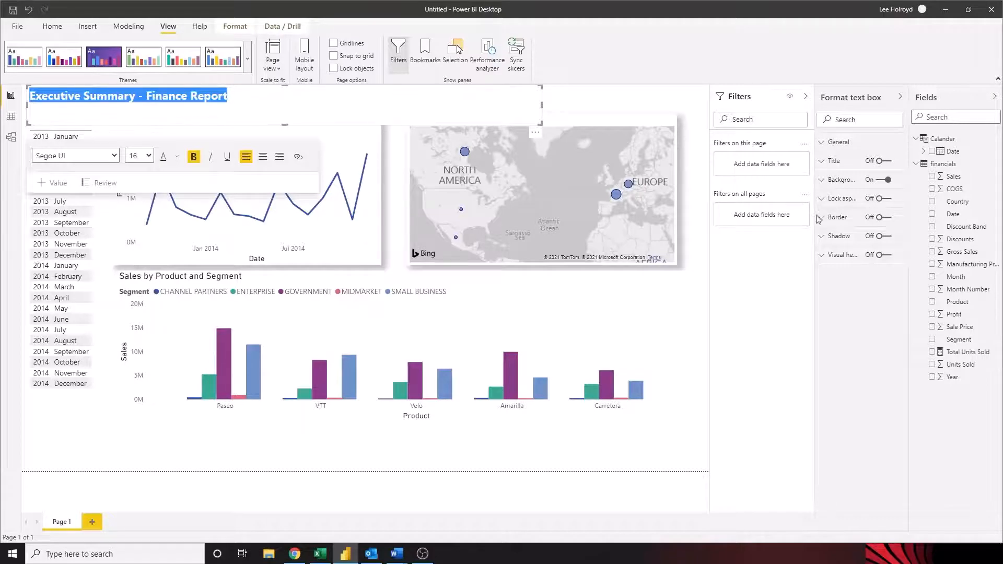
{"action": "left_click", "coordinate": [852, 288]}
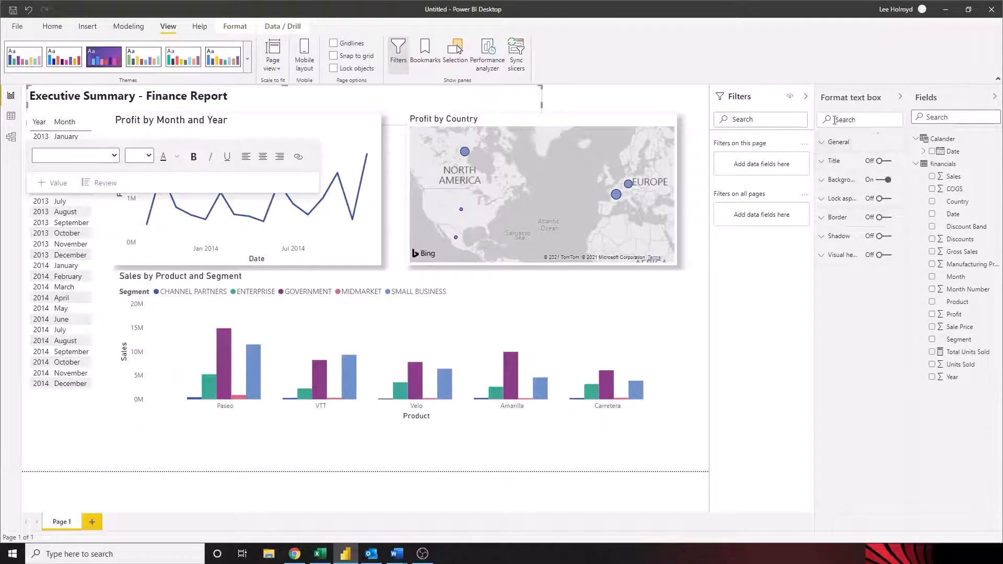
{"action": "left_click", "coordinate": [882, 237]}
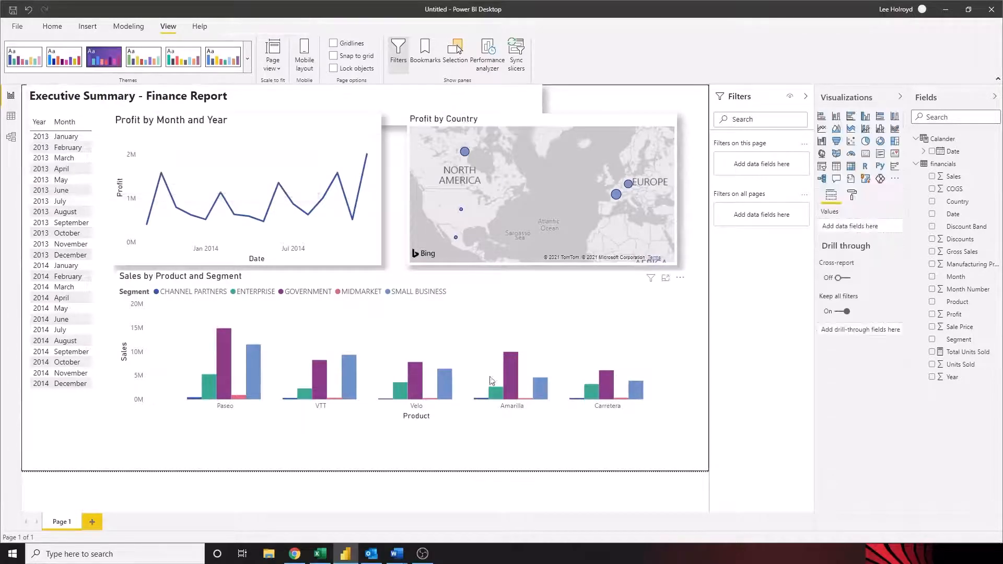
{"action": "left_click", "coordinate": [489, 452]}
- Move the Profit by Month and Year chart down slightly and widen the heading text box to nearly the full page width
{"action": "left_click_drag", "start_coordinate": [266, 122], "coordinate": [269, 141]}
{"action": "left_click", "coordinate": [454, 118]}
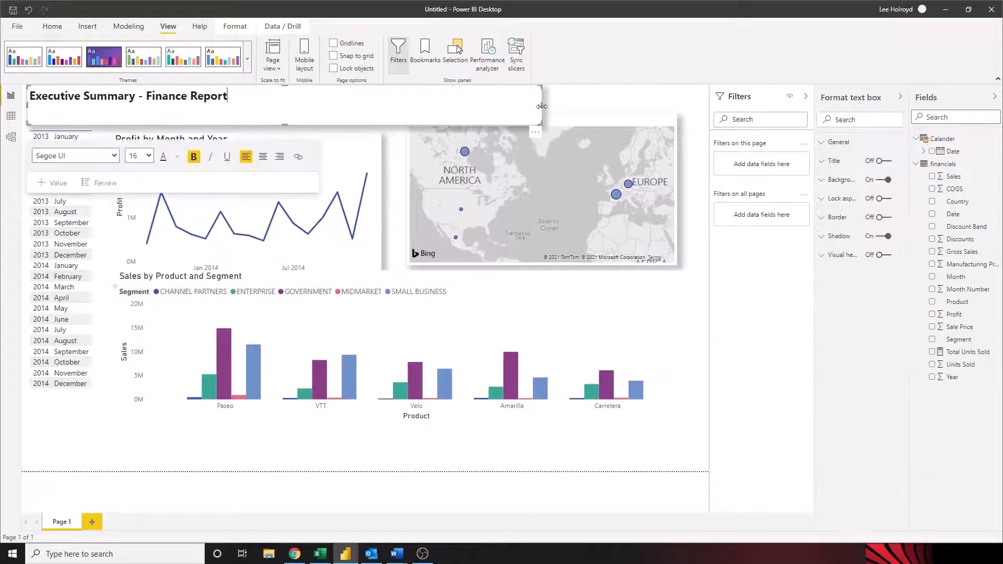
{"action": "left_click_drag", "start_coordinate": [542, 106], "coordinate": [700, 117]}
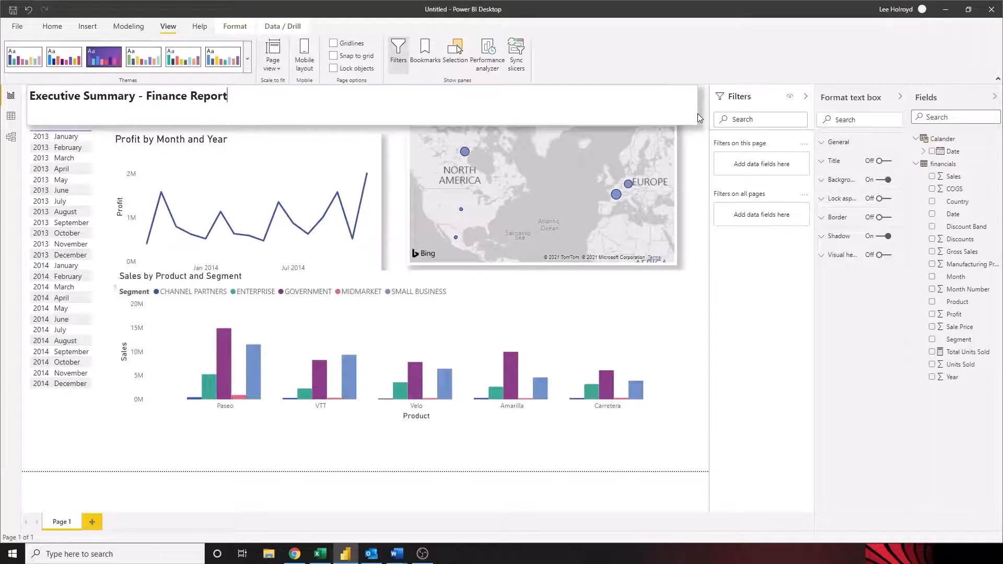
- Shift the Profit by Country map and Profit by Month and Year chart right, and move the Sales by Product and Segment chart lower
{"action": "left_click", "coordinate": [524, 130]}
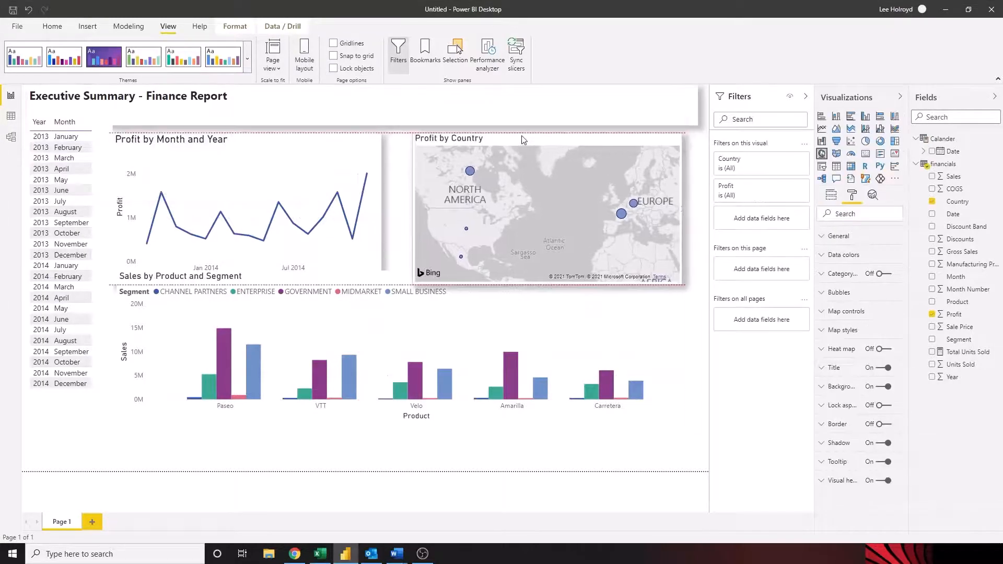
{"action": "left_click_drag", "start_coordinate": [524, 140], "coordinate": [532, 136]}
{"action": "mouse_move", "coordinate": [316, 146]}
{"action": "left_mouse_down"}
{"action": "mouse_move", "coordinate": [336, 146]}
{"action": "mouse_move", "coordinate": [324, 146]}
{"action": "left_mouse_up"}
{"action": "left_click_drag", "start_coordinate": [497, 287], "coordinate": [506, 332]}
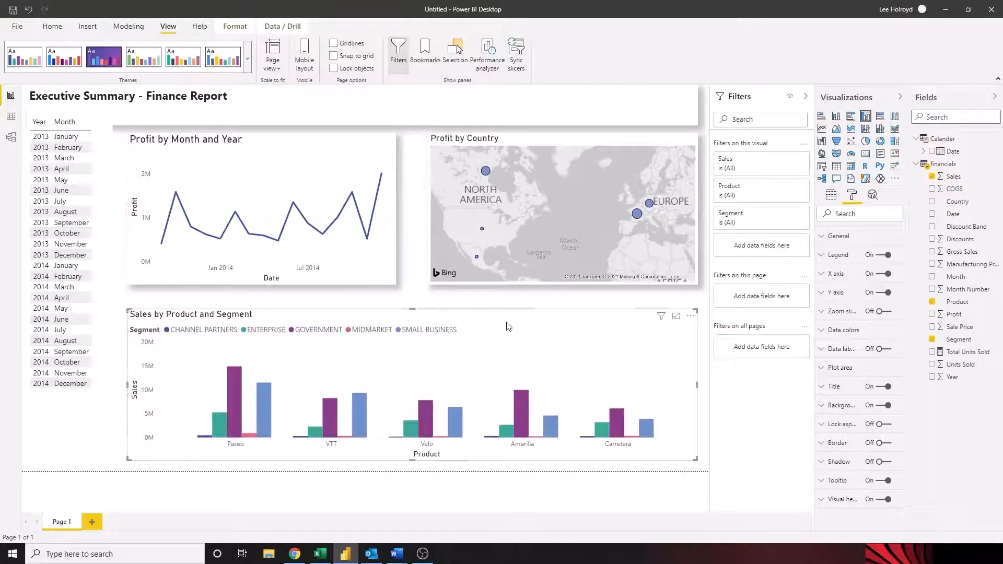
- Enlarge the Profit by Country map and the Profit by Month and Year chart, leaving a narrow gap between them
{"action": "left_click", "coordinate": [546, 136]}
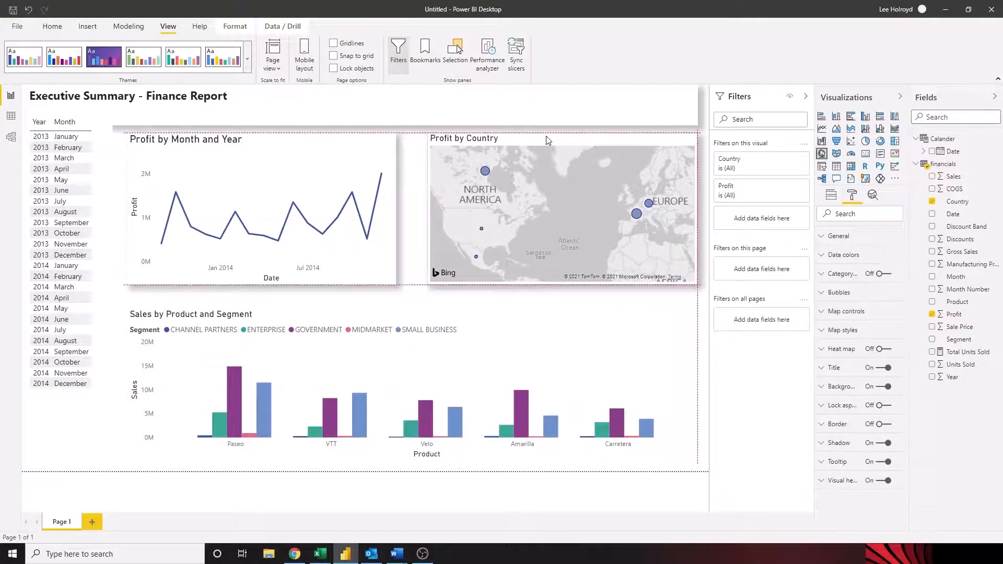
{"action": "left_click_drag", "start_coordinate": [426, 283], "coordinate": [405, 293]}
{"action": "left_click", "coordinate": [394, 284]}
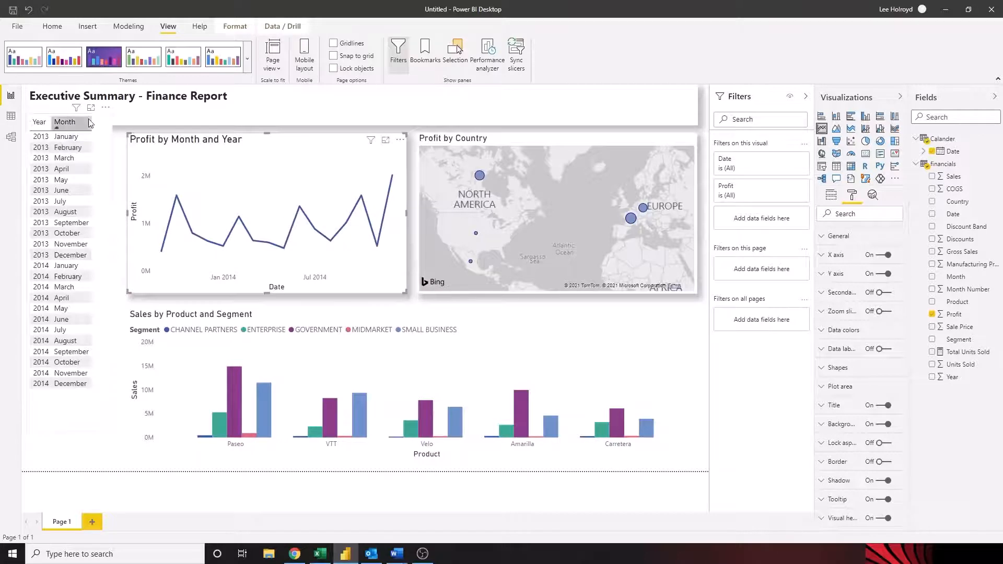
- Resize the Year and Month table so its upper edge sits below the heading and its lower edge extends slightly further down
{"action": "left_click", "coordinate": [112, 282]}
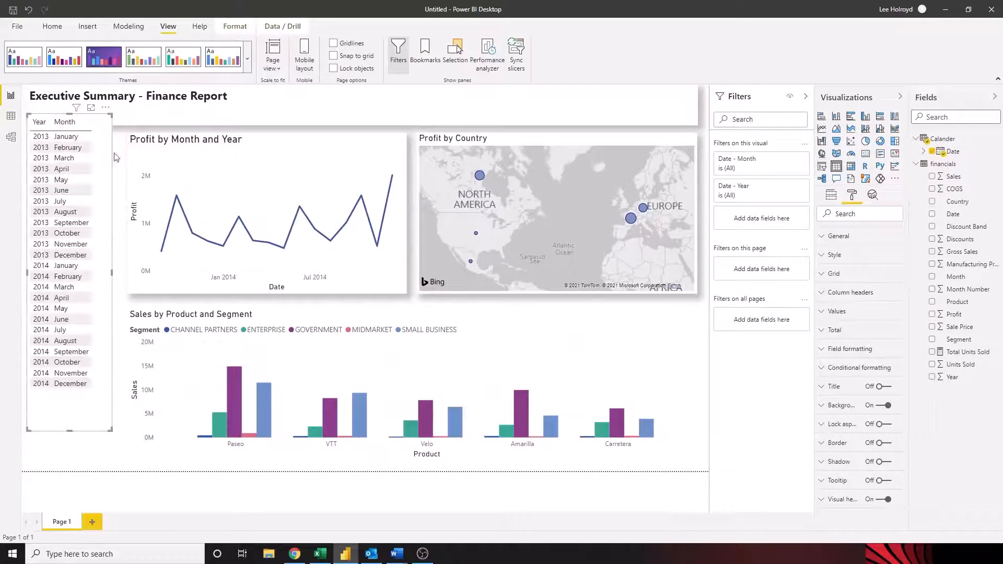
{"action": "left_click_drag", "start_coordinate": [69, 117], "coordinate": [68, 136]}
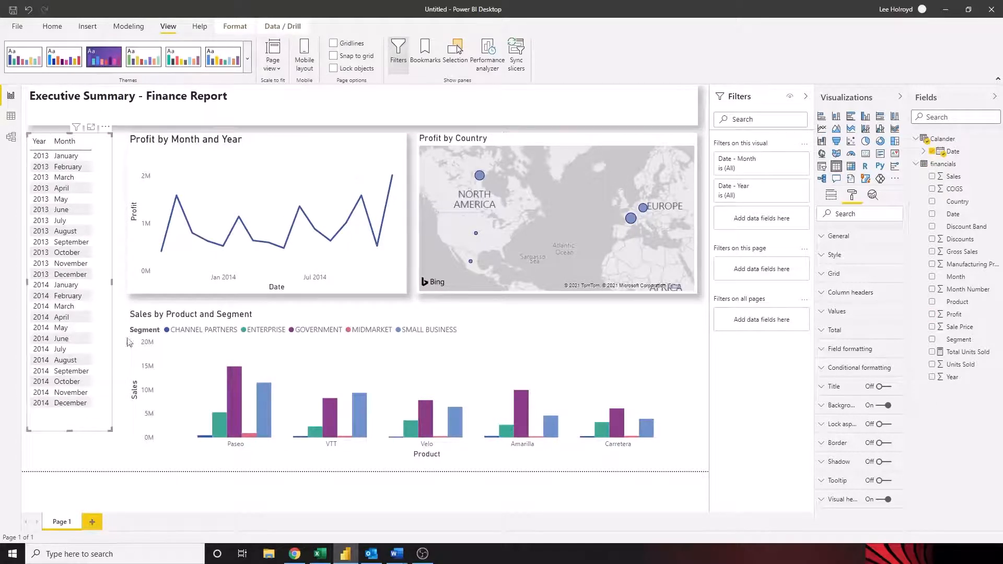
{"action": "left_click_drag", "start_coordinate": [69, 431], "coordinate": [69, 440]}
{"action": "left_click", "coordinate": [155, 466]}
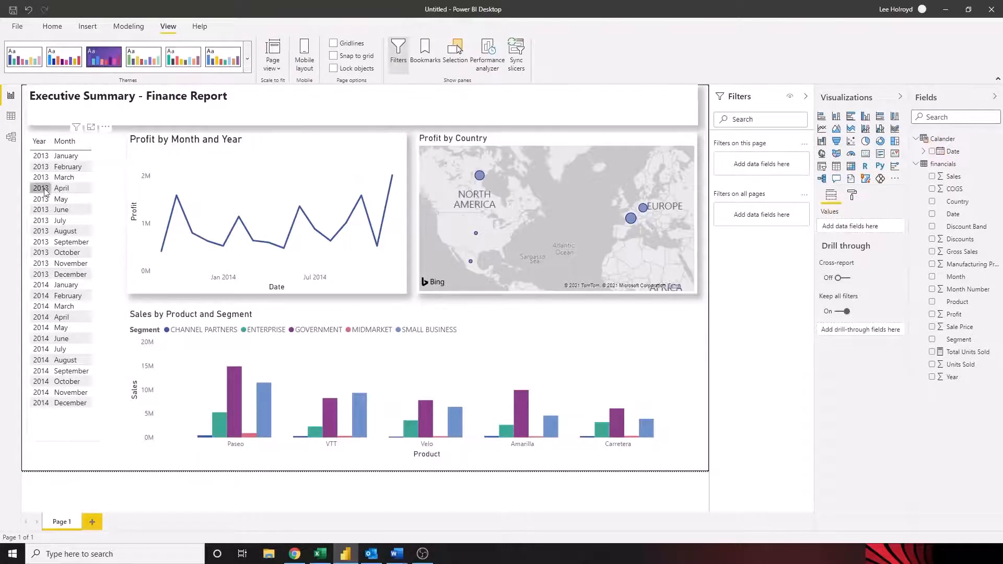
- Turn on the shadow of the Year and Month table and of the Sales by Product and Segment chart
{"action": "left_click", "coordinate": [101, 163]}
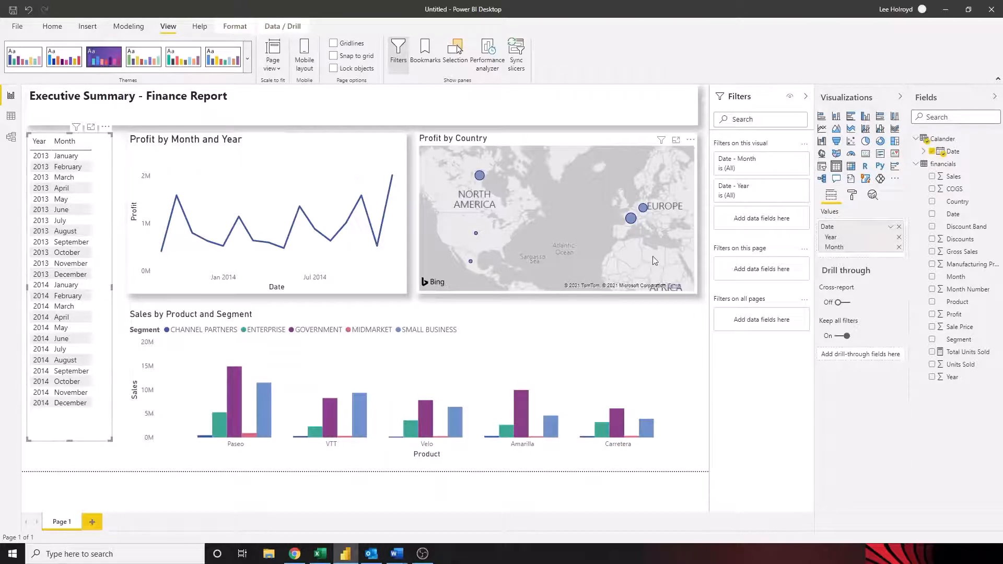
{"action": "left_click", "coordinate": [851, 195]}
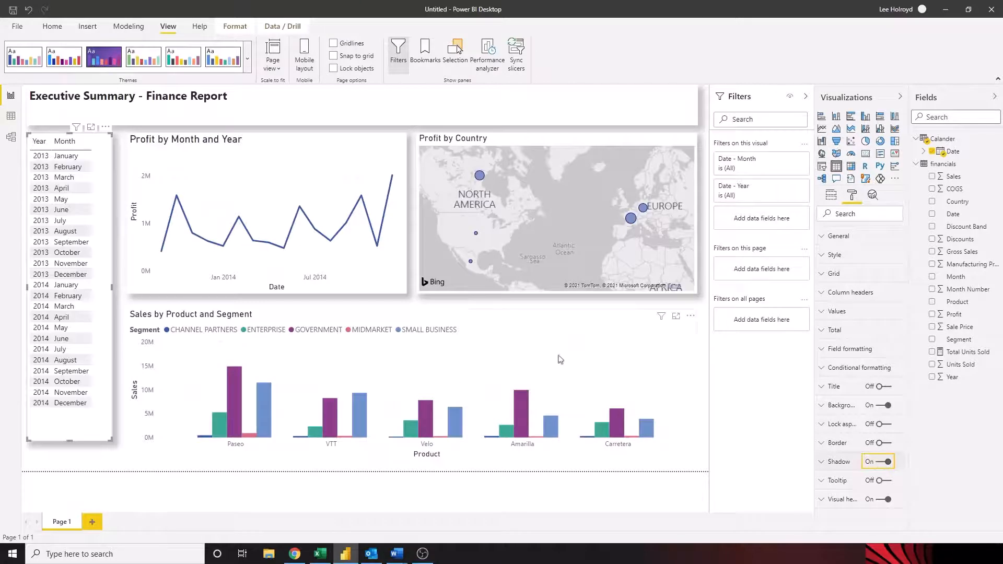
{"action": "left_click", "coordinate": [588, 353]}
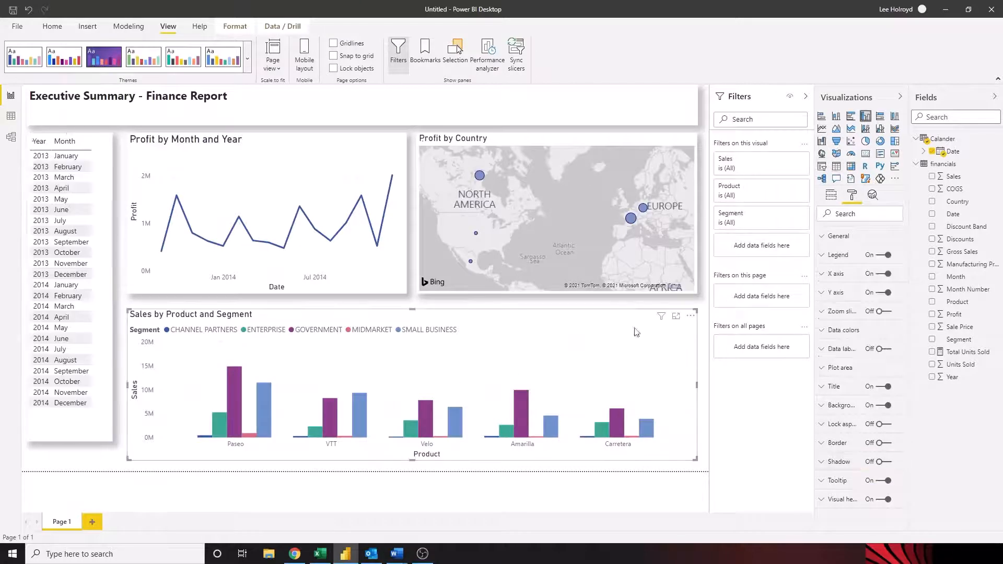
{"action": "left_click", "coordinate": [886, 462]}
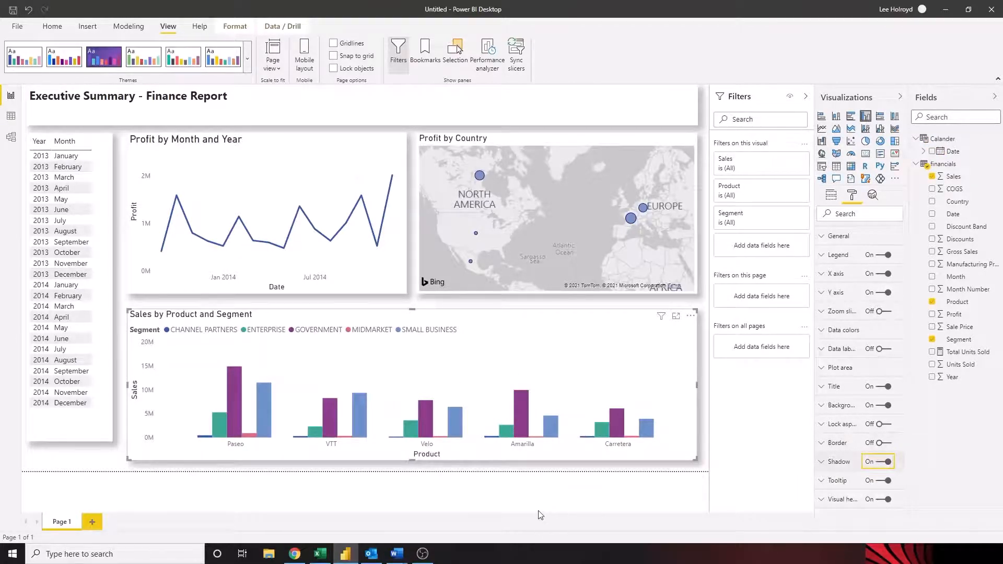
{"action": "left_click", "coordinate": [557, 512]}
- Extend the Year and Month table downward to line up with the lower edge of the Sales by Product and Segment chart
{"action": "left_click", "coordinate": [89, 439]}
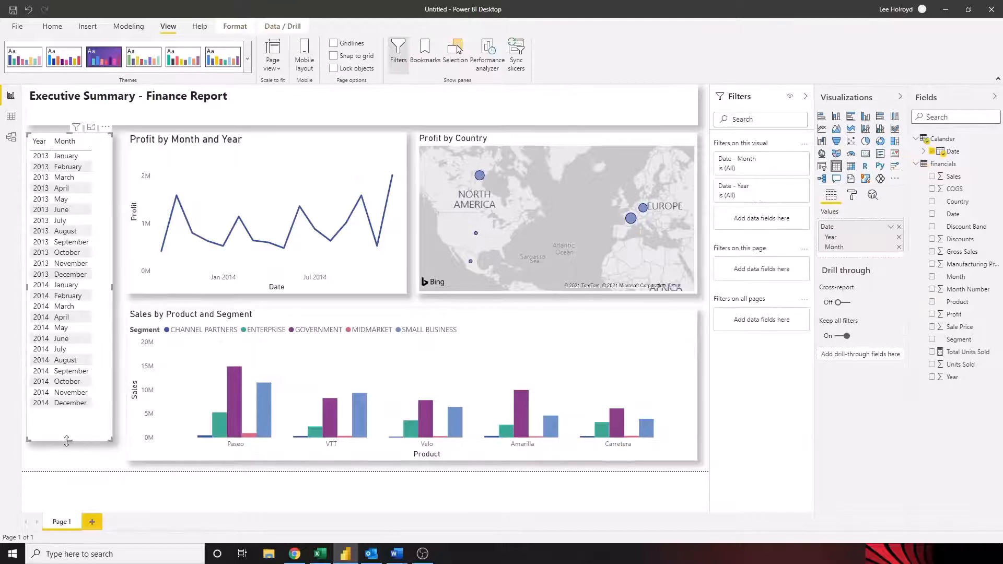
{"action": "left_click_drag", "start_coordinate": [68, 442], "coordinate": [70, 460]}
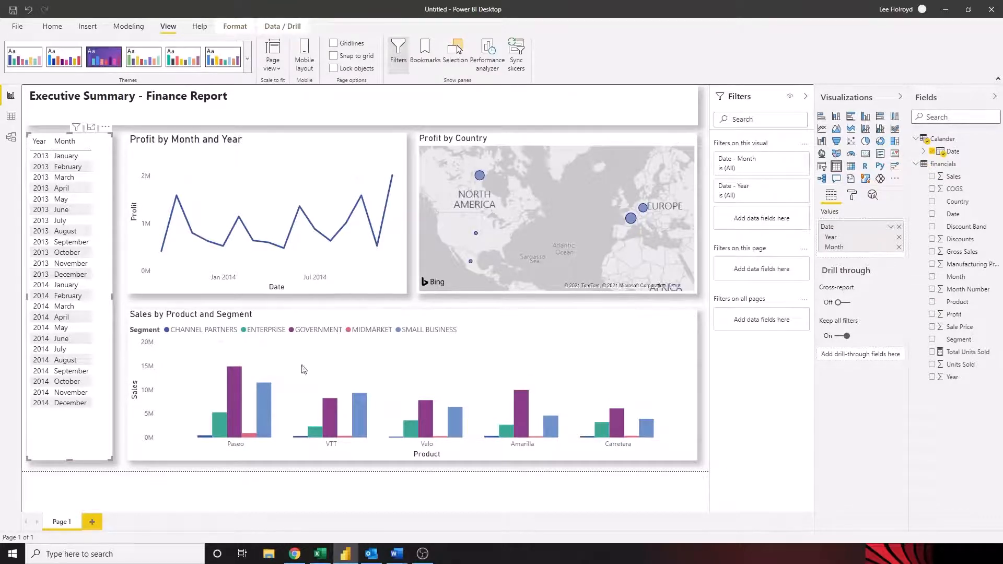
{"action": "left_click", "coordinate": [126, 152]}
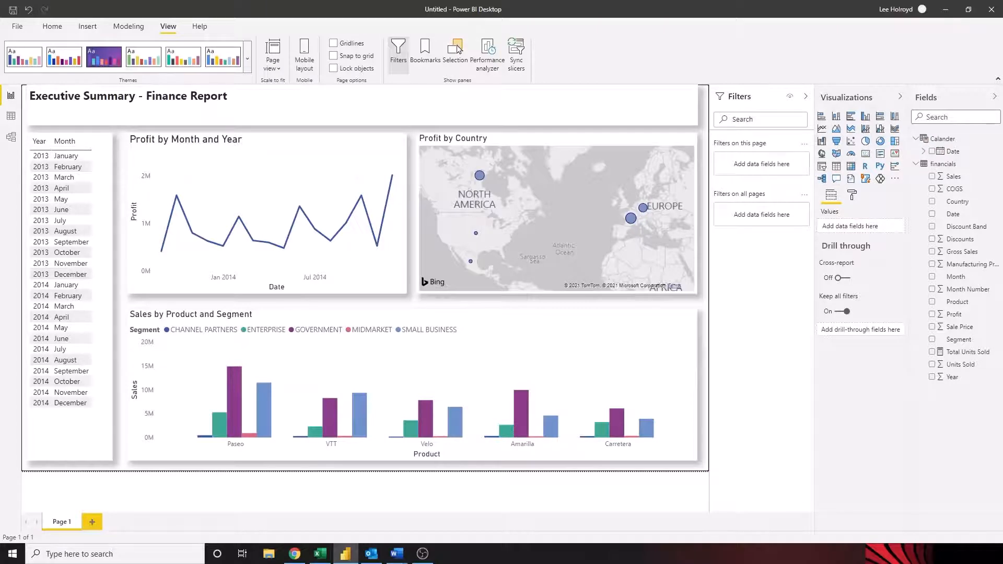
- Insert a rectangle shape and resize it into a wide banner covering the report heading
{"action": "left_click", "coordinate": [97, 27]}
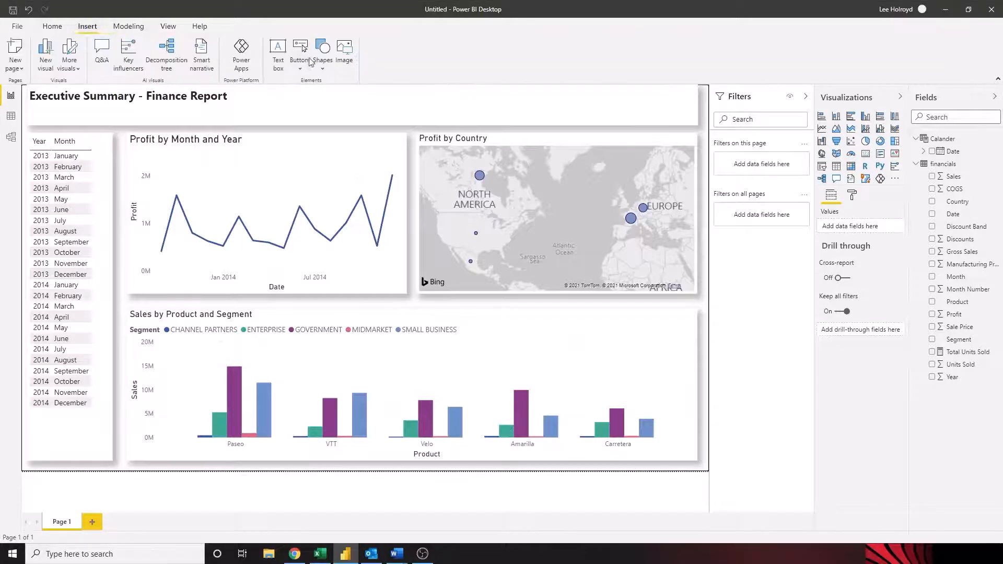
{"action": "left_click", "coordinate": [322, 60]}
{"action": "left_click", "coordinate": [322, 105]}
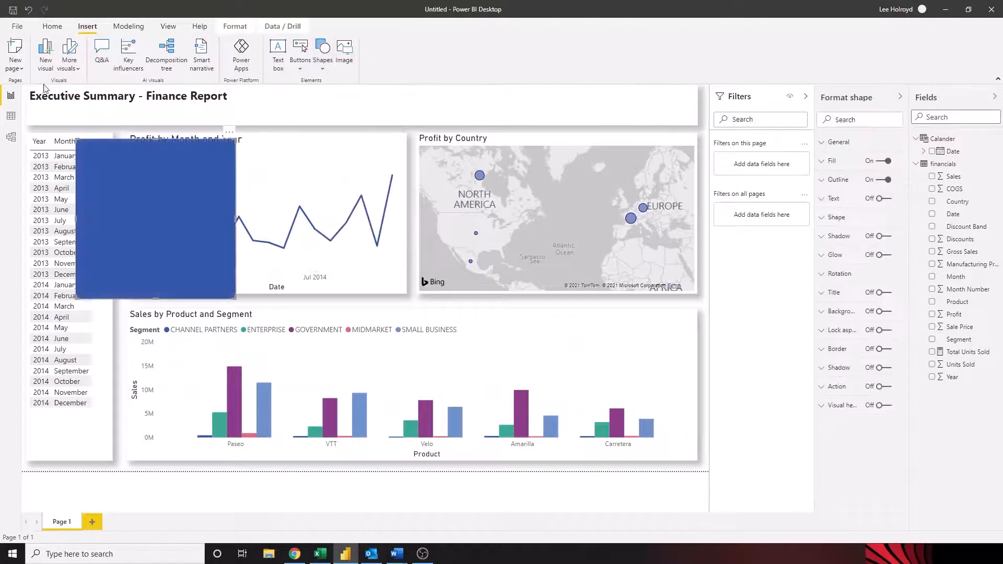
{"action": "left_click_drag", "start_coordinate": [109, 138], "coordinate": [67, 93]}
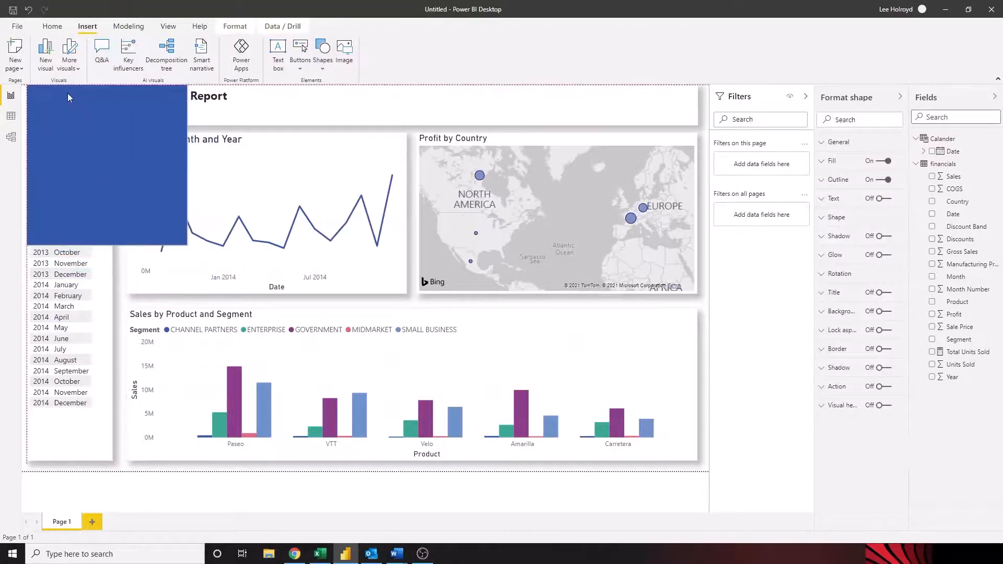
{"action": "left_click_drag", "start_coordinate": [184, 244], "coordinate": [694, 128]}
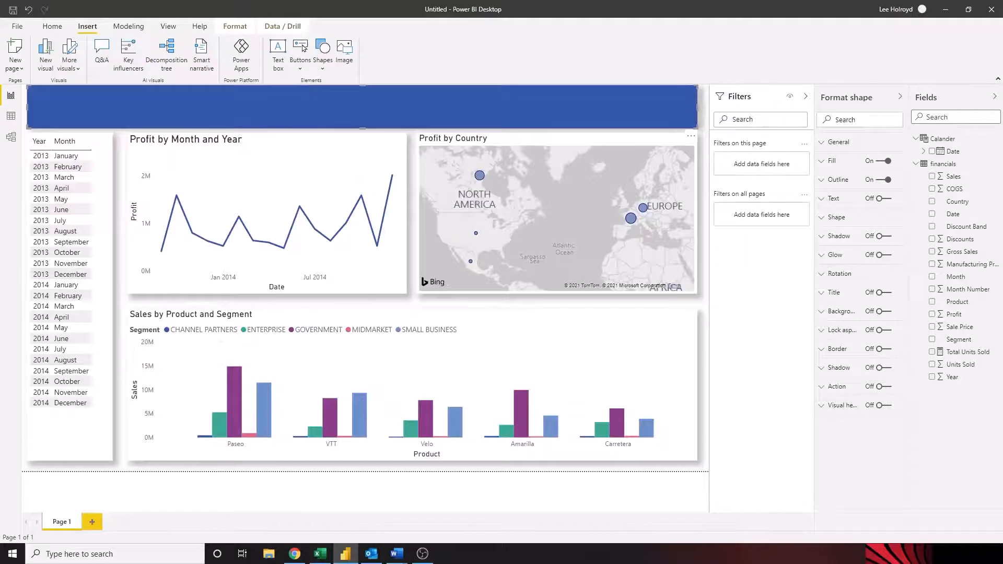
- Set the banner rectangle's fill to the lighter blue theme color
{"action": "left_click", "coordinate": [828, 201]}
{"action": "left_click", "coordinate": [823, 202]}
{"action": "left_click", "coordinate": [822, 161]}
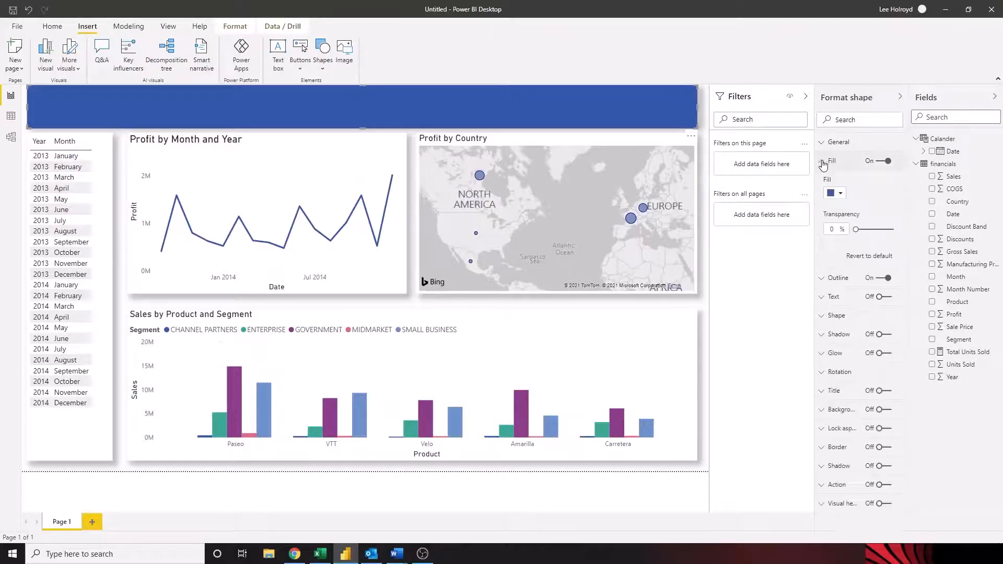
{"action": "left_click", "coordinate": [844, 193]}
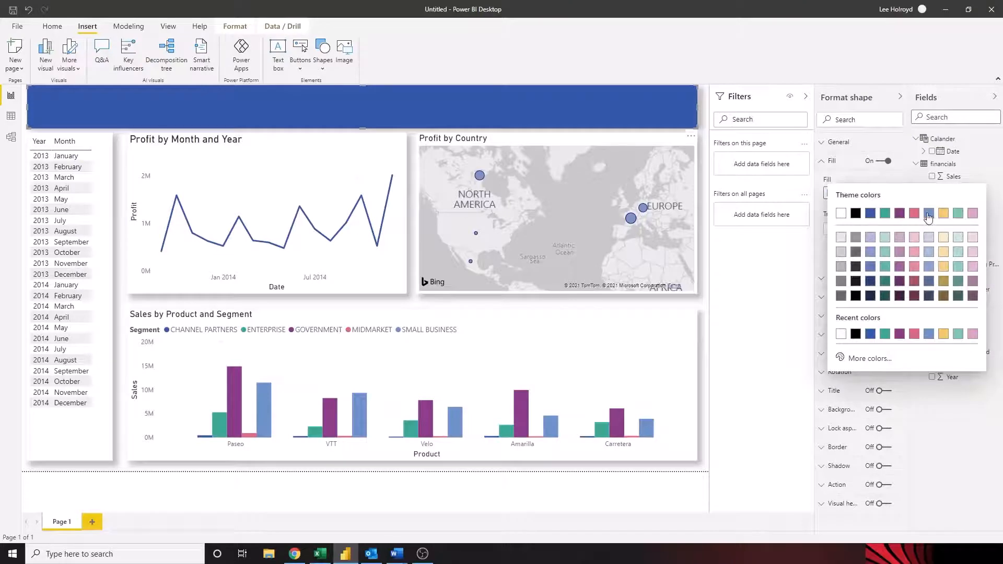
{"action": "left_click", "coordinate": [929, 214]}
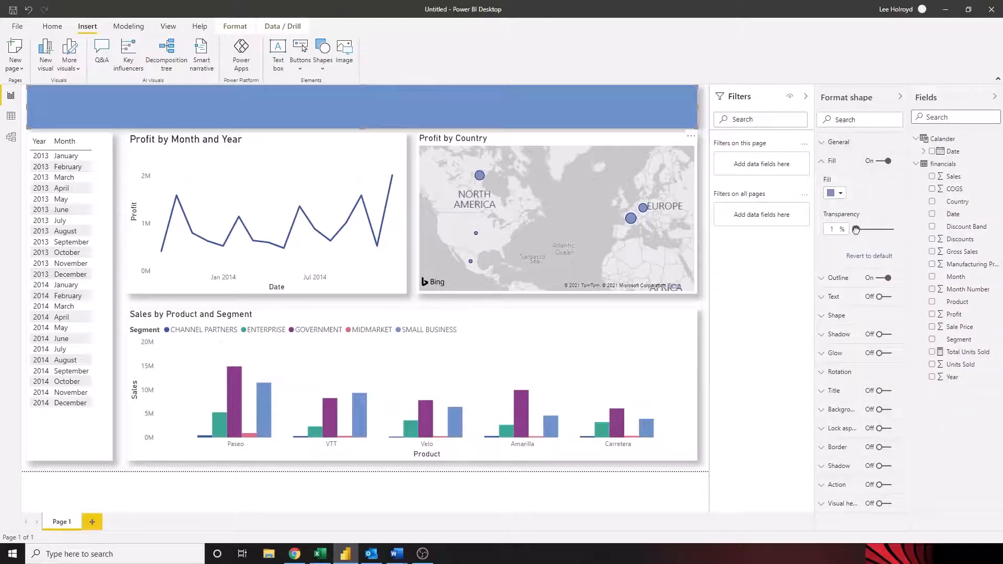
- Try 100% fill transparency on the banner, return it to 0%, and set the outline transparency to 100%
{"action": "left_click_drag", "start_coordinate": [856, 229], "coordinate": [907, 234]}
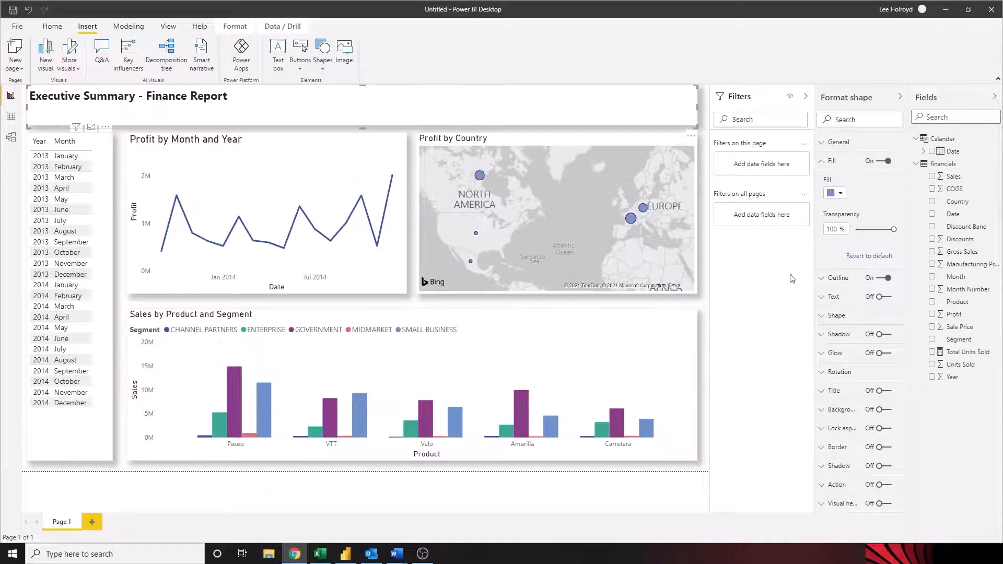
{"action": "left_click_drag", "start_coordinate": [891, 229], "coordinate": [855, 229]}
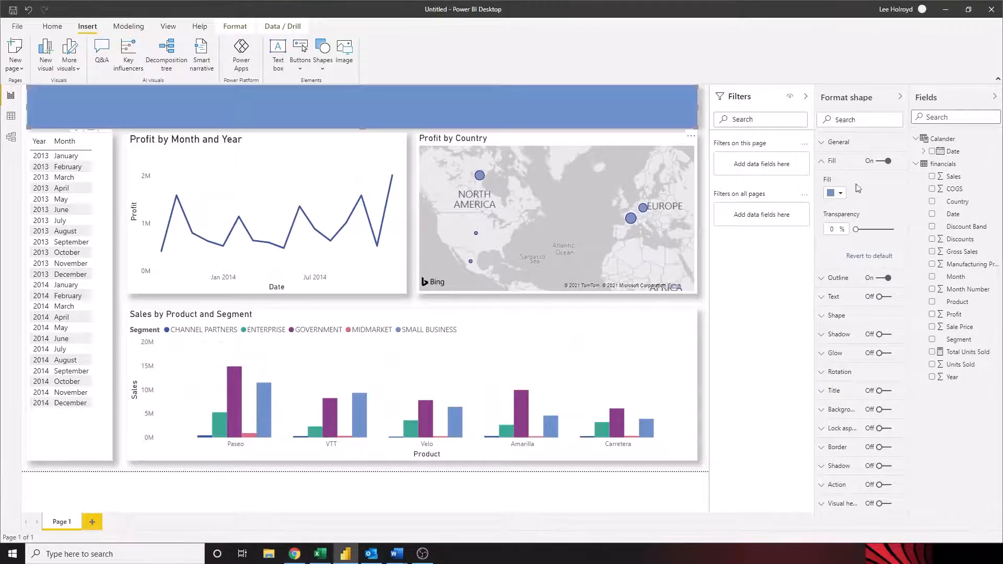
{"action": "left_click", "coordinate": [825, 279]}
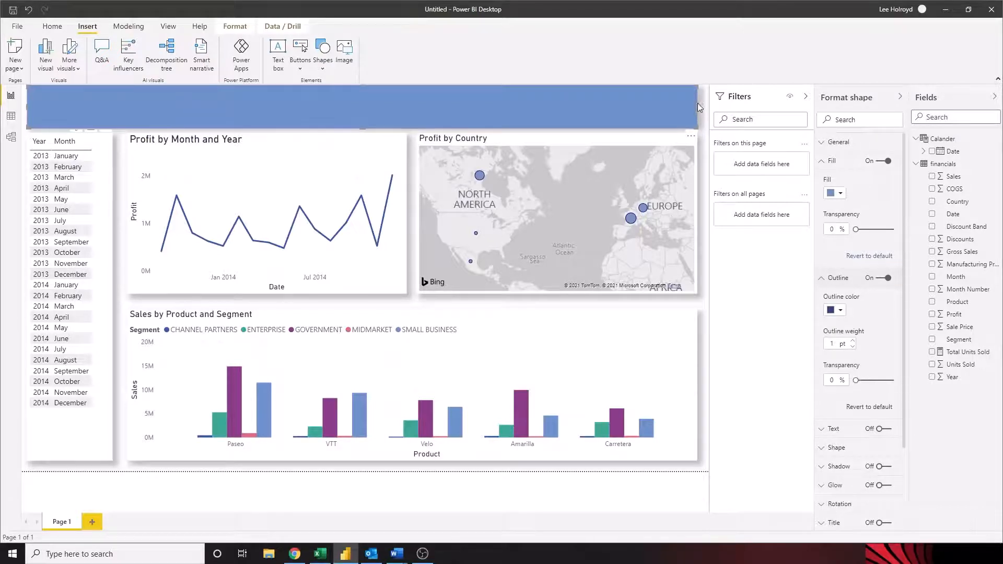
{"action": "left_click_drag", "start_coordinate": [860, 384], "coordinate": [930, 393]}
- Send the blue banner rectangle behind the heading text box
{"action": "left_click", "coordinate": [171, 27]}
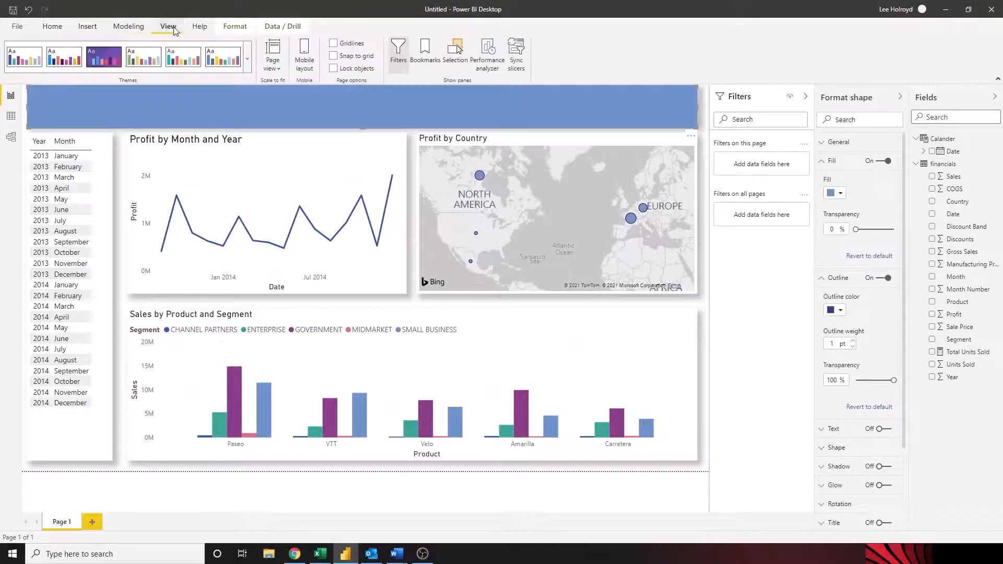
{"action": "left_click", "coordinate": [234, 26]}
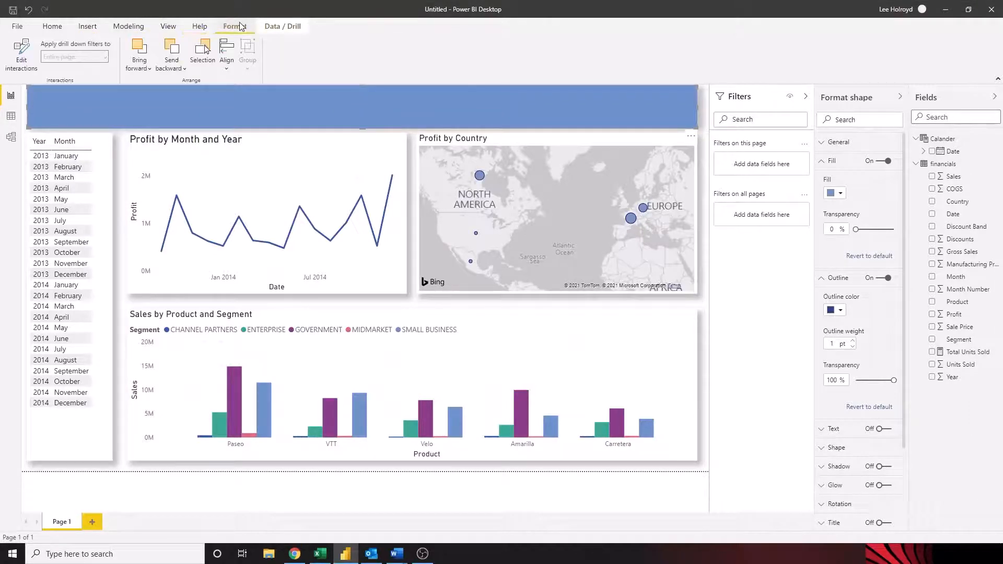
{"action": "left_click", "coordinate": [173, 68]}
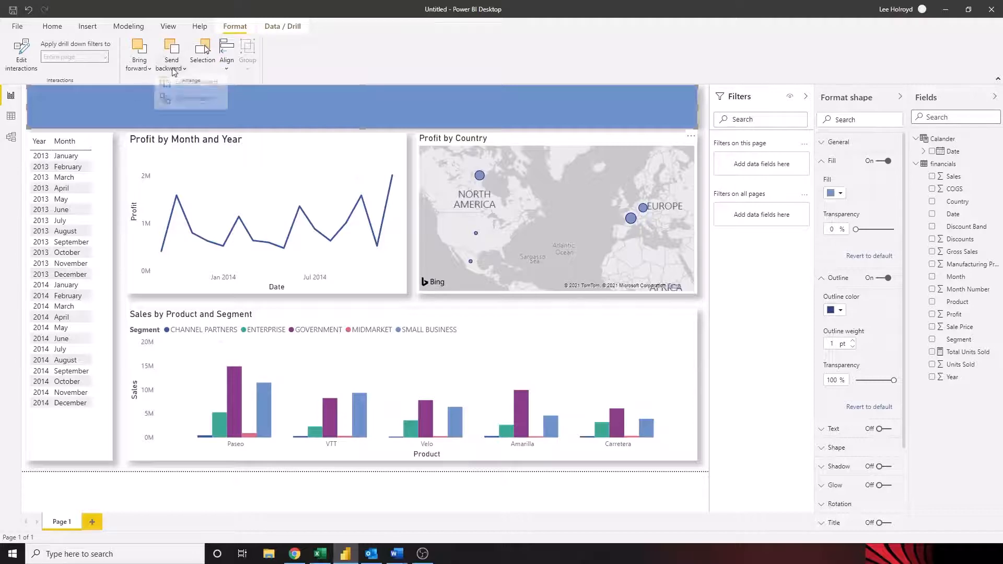
{"action": "left_click", "coordinate": [190, 103]}
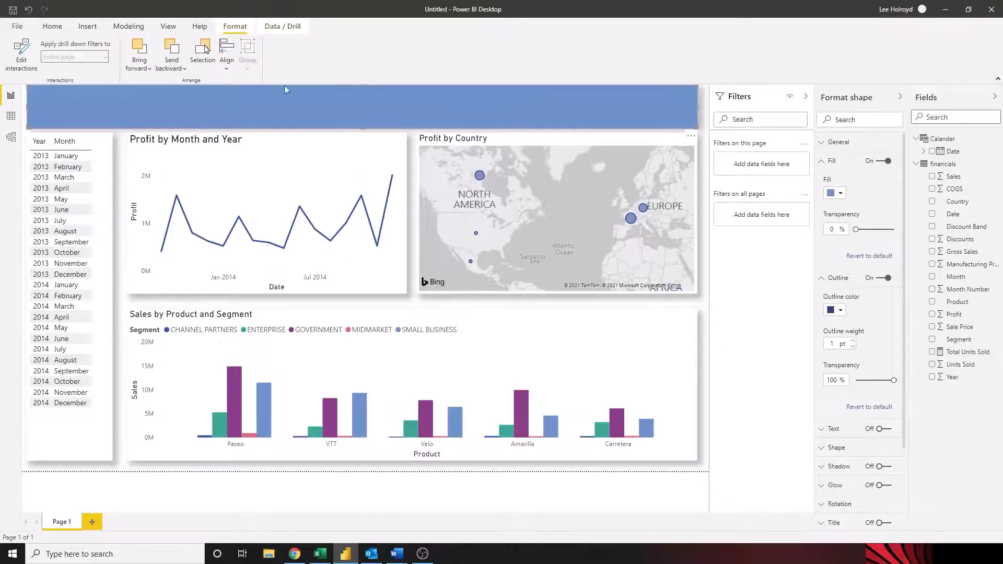
{"action": "left_click", "coordinate": [126, 472]}
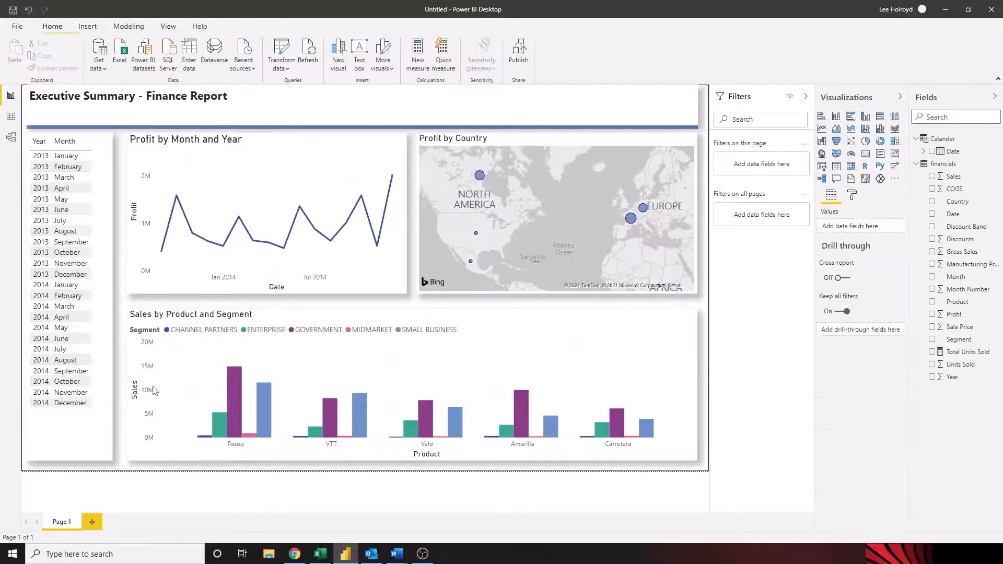
- Extend the heading text box downward to match the height of the blue banner behind it
{"action": "left_click", "coordinate": [76, 109]}
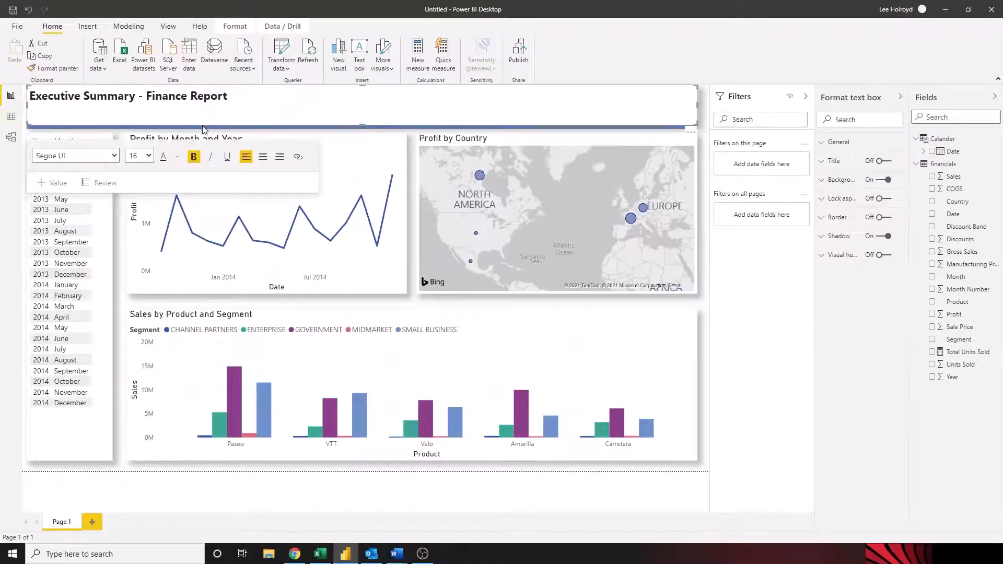
{"action": "left_click_drag", "start_coordinate": [204, 110], "coordinate": [211, 114]}
{"action": "left_click", "coordinate": [186, 103]}
{"action": "left_click_drag", "start_coordinate": [384, 128], "coordinate": [364, 133]}
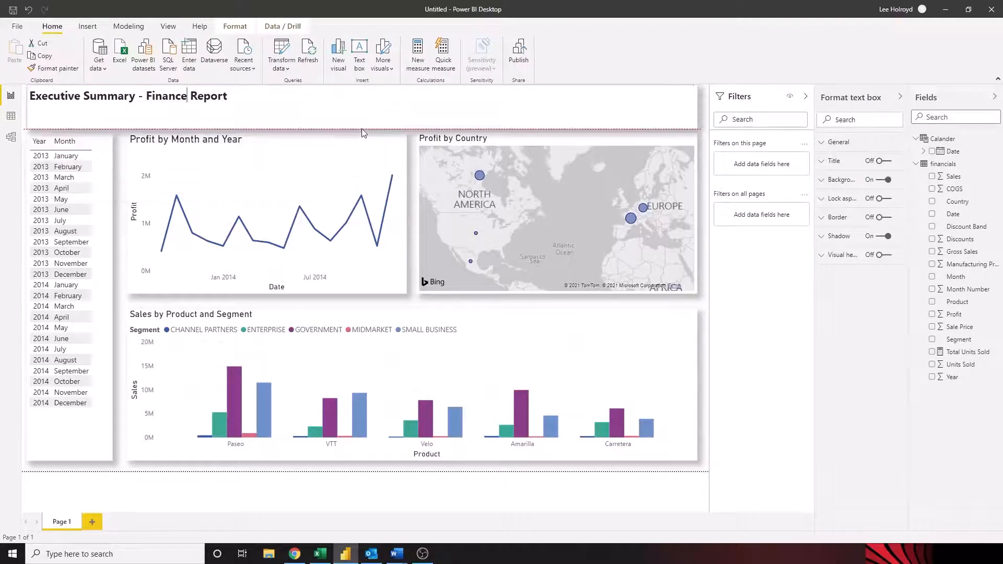
- Turn off the heading text box's background
{"action": "left_click", "coordinate": [343, 118]}
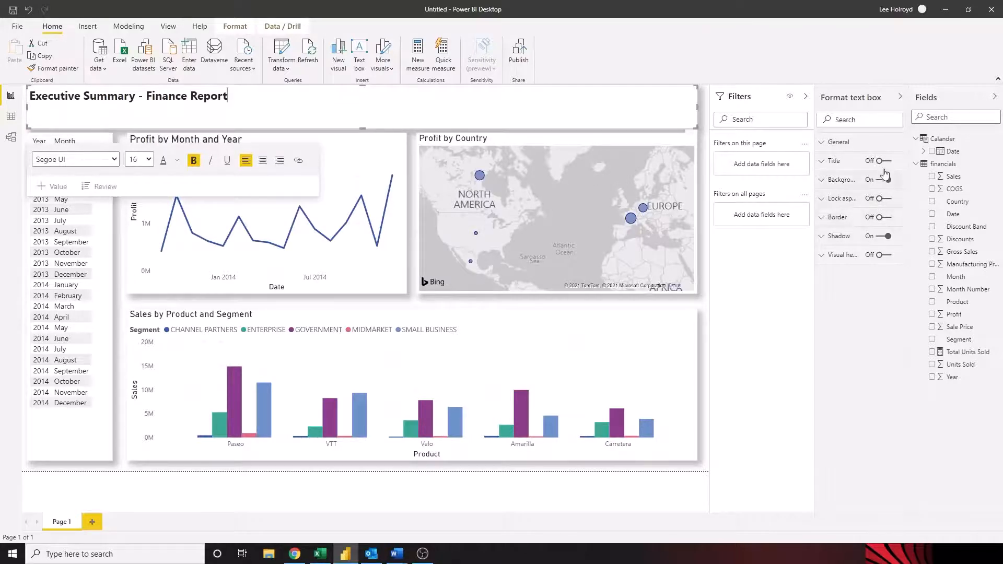
{"action": "left_click", "coordinate": [820, 181]}
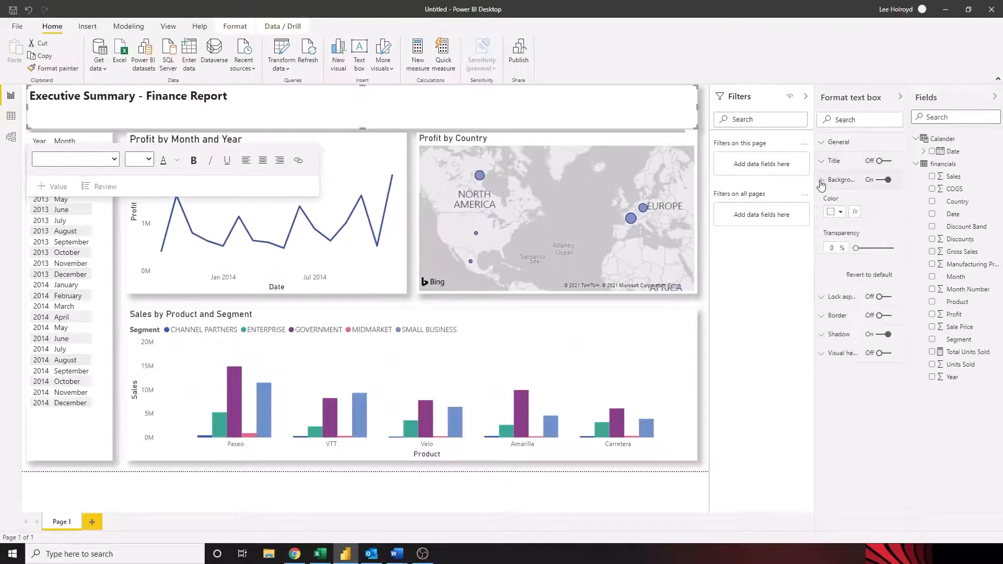
{"action": "left_click", "coordinate": [883, 180]}
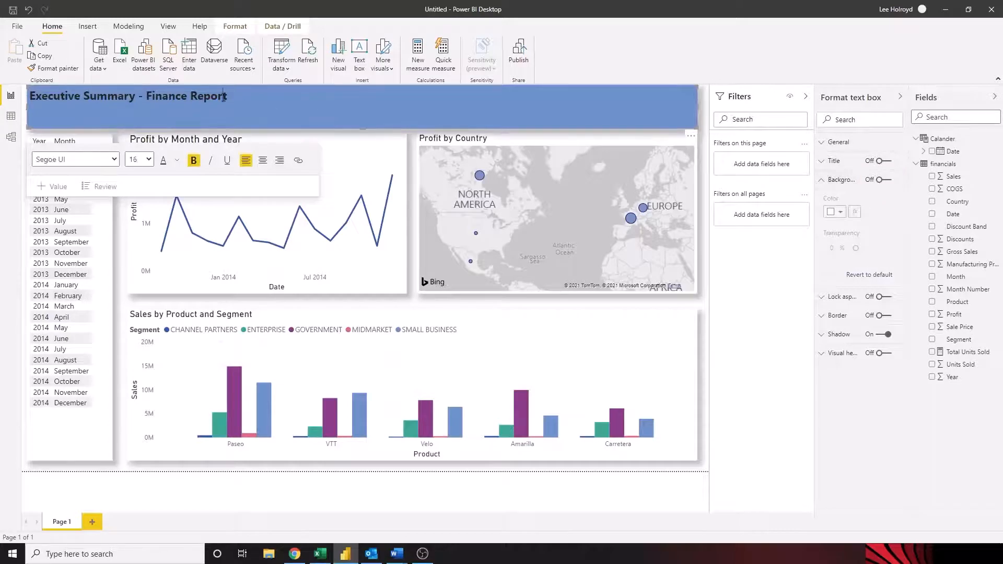
- Recolour the "Executive Summary - Finance Report" heading text white and set its font size to 20
{"action": "left_click_drag", "start_coordinate": [223, 97], "coordinate": [29, 97]}
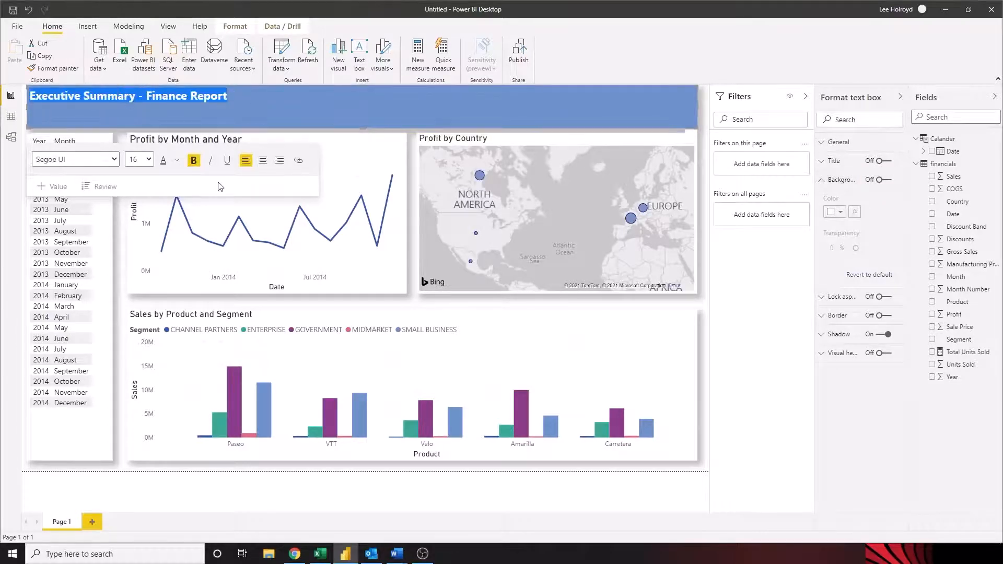
{"action": "left_click", "coordinate": [163, 160]}
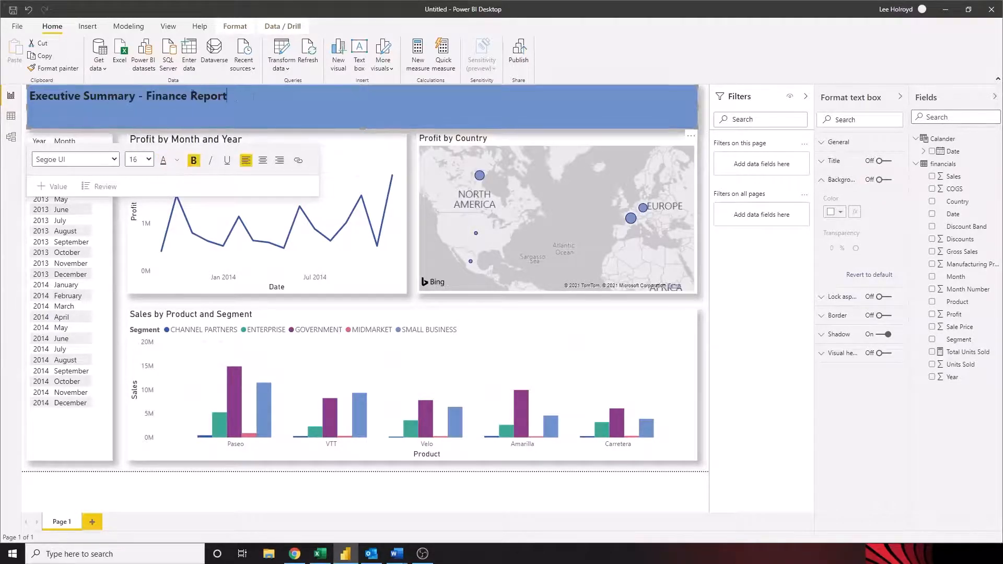
{"action": "left_click", "coordinate": [176, 161]}
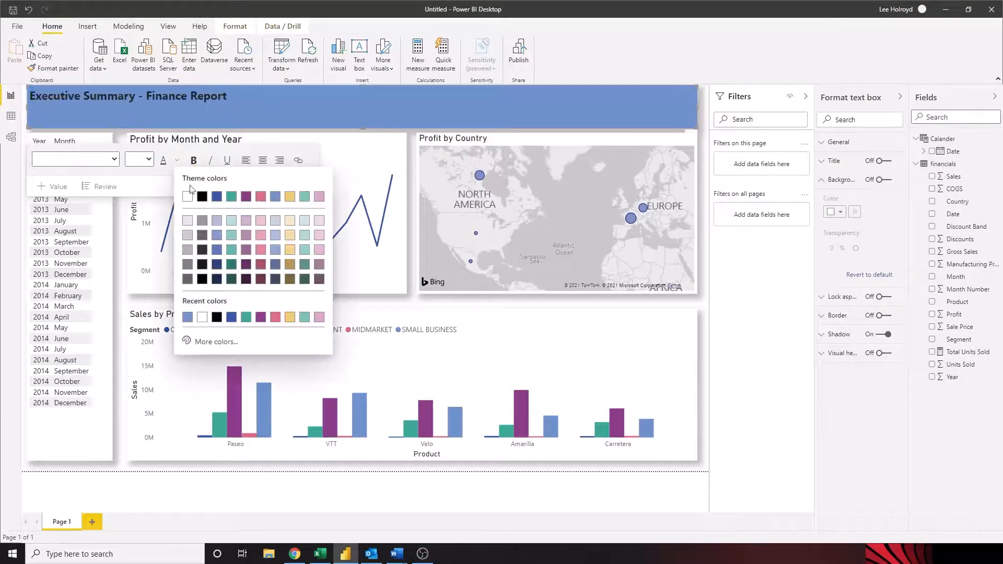
{"action": "left_click", "coordinate": [187, 197]}
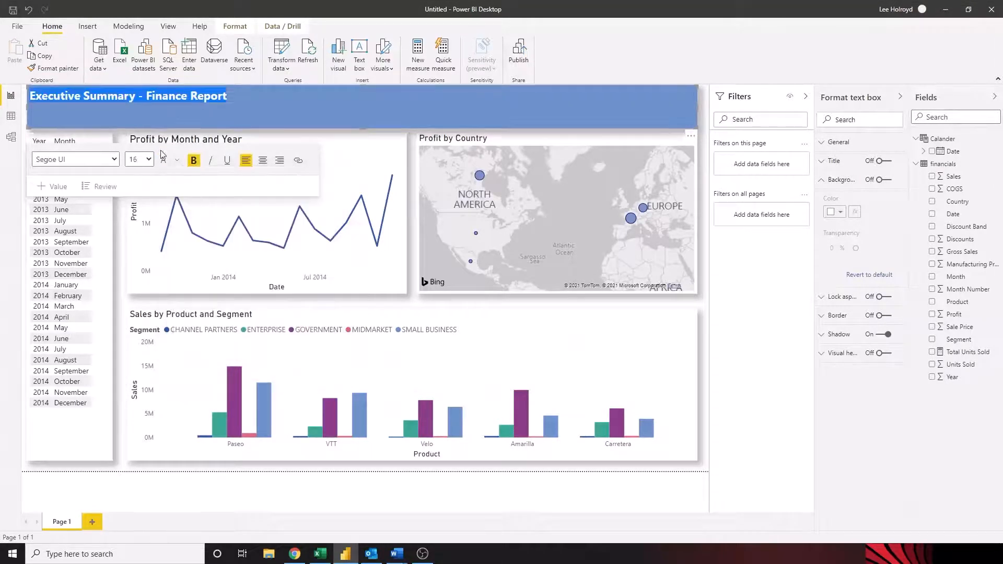
{"action": "left_click", "coordinate": [149, 159]}
{"action": "left_click", "coordinate": [133, 266]}
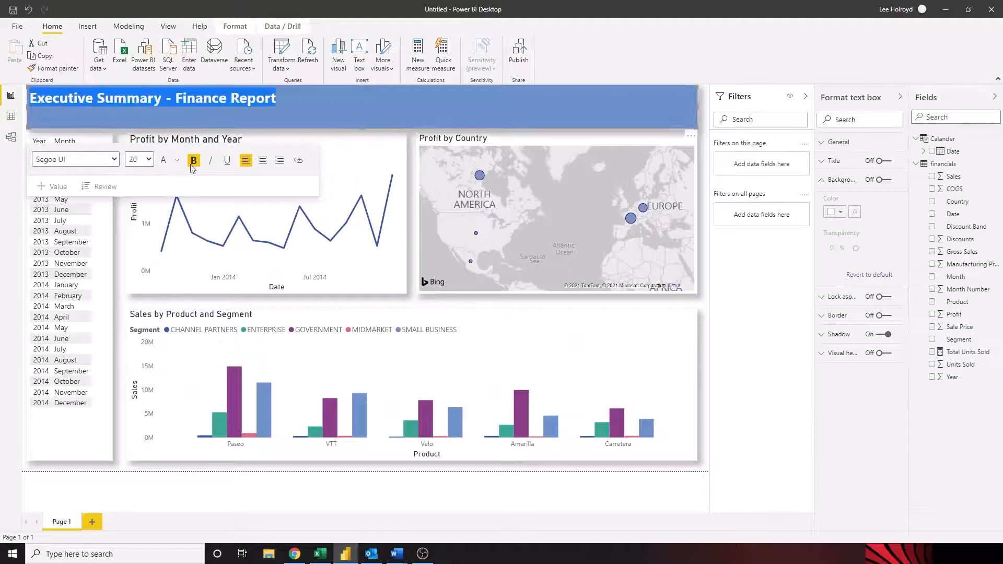
{"action": "left_click", "coordinate": [261, 100]}
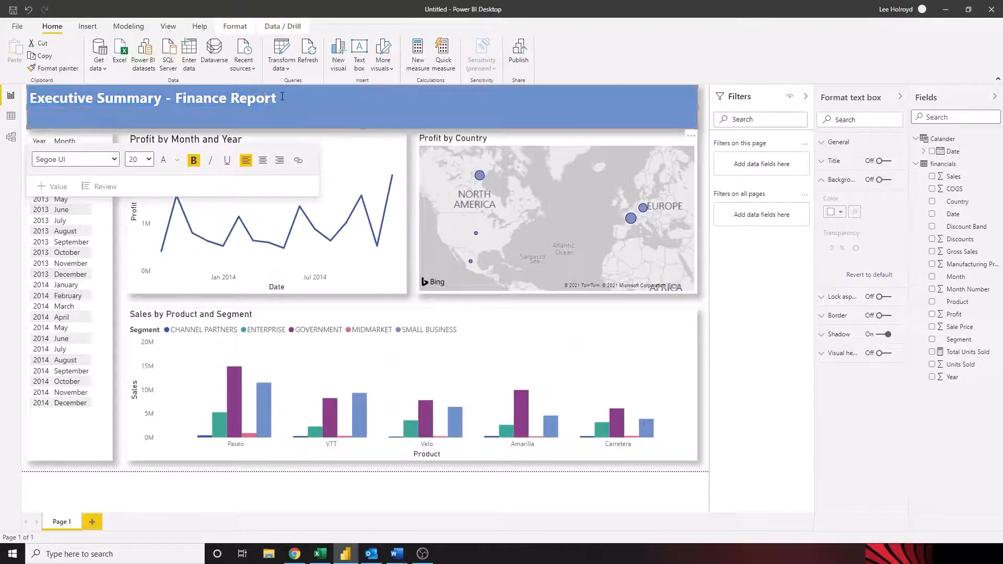
- Resize the heading text box so its upper edge sits slightly lower and its lower edge ends inside the blue banner
{"action": "left_click", "coordinate": [334, 128]}
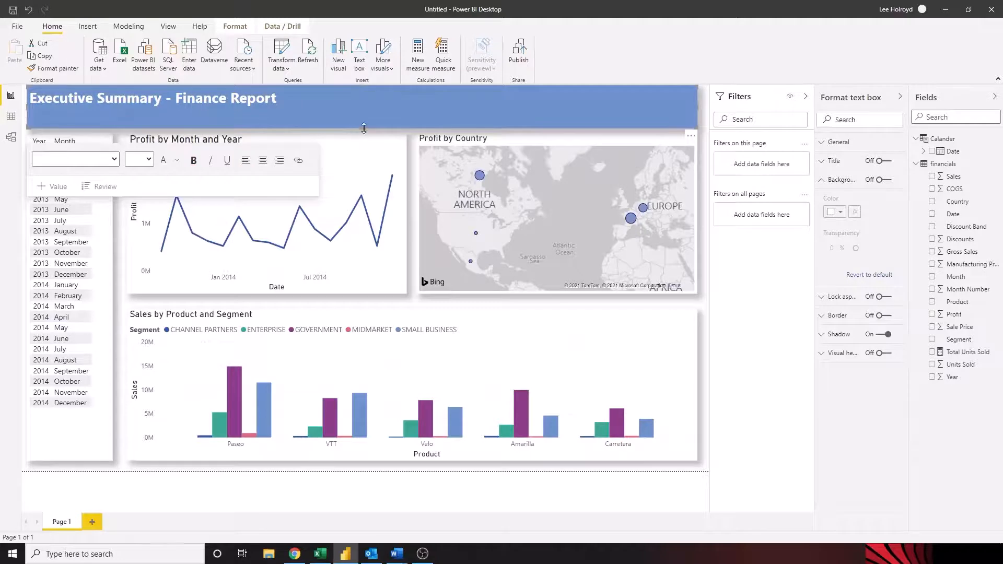
{"action": "left_click_drag", "start_coordinate": [364, 128], "coordinate": [356, 145]}
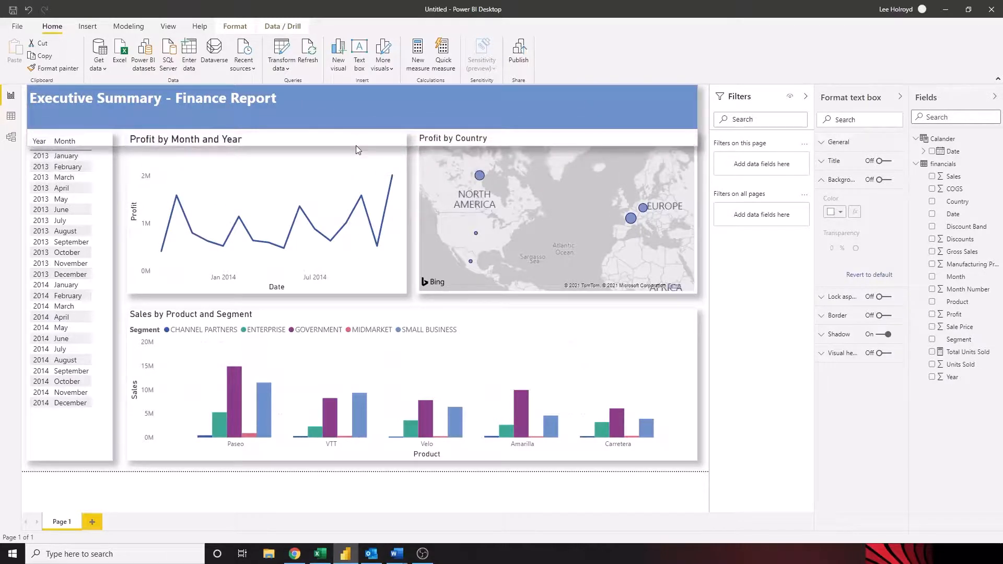
{"action": "left_click_drag", "start_coordinate": [364, 86], "coordinate": [364, 93]}
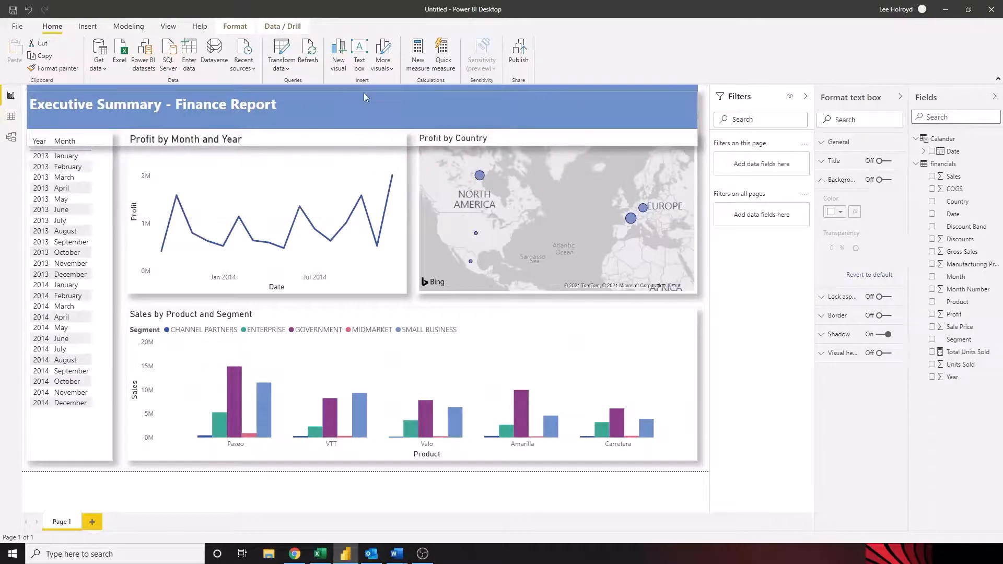
{"action": "left_click_drag", "start_coordinate": [364, 146], "coordinate": [364, 117]}
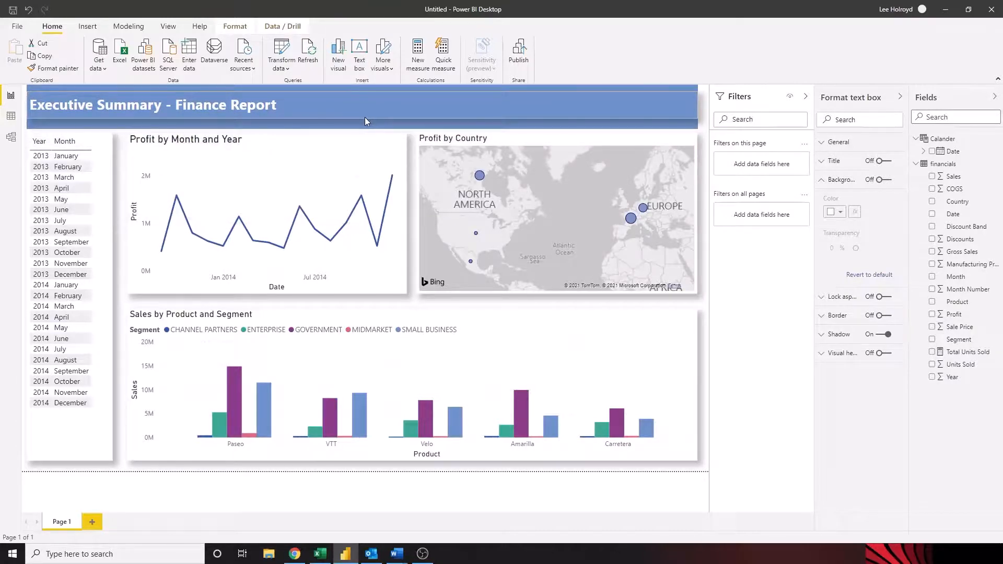
{"action": "left_click", "coordinate": [366, 490]}
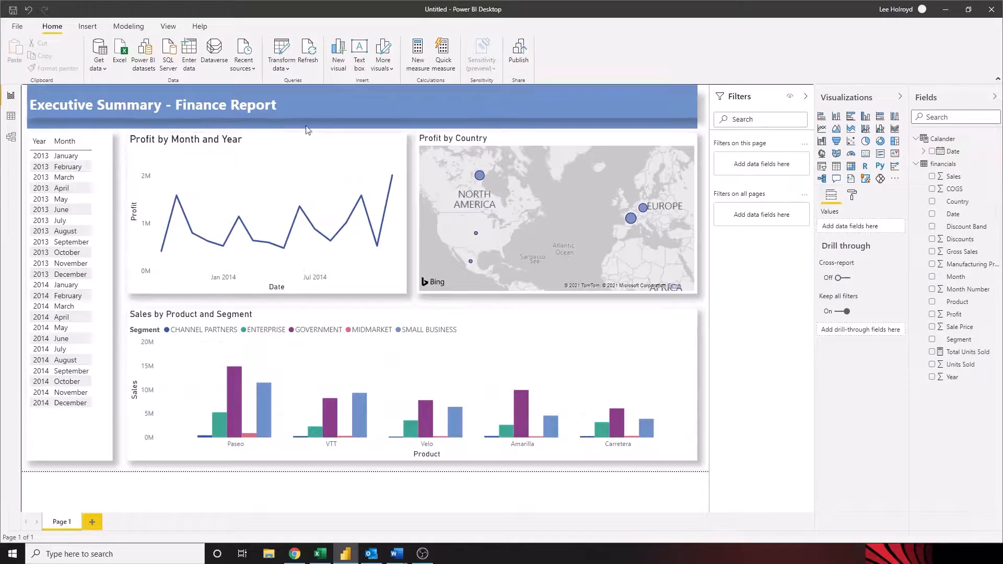
- Check the heading text box's background settings
{"action": "left_click", "coordinate": [319, 102]}
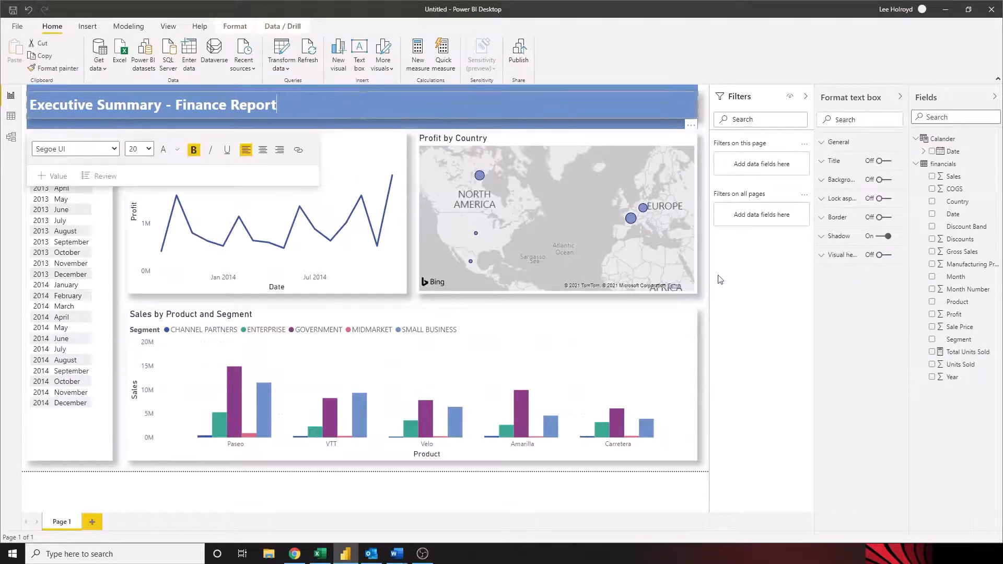
{"action": "left_click", "coordinate": [710, 283]}
{"action": "left_click", "coordinate": [441, 88]}
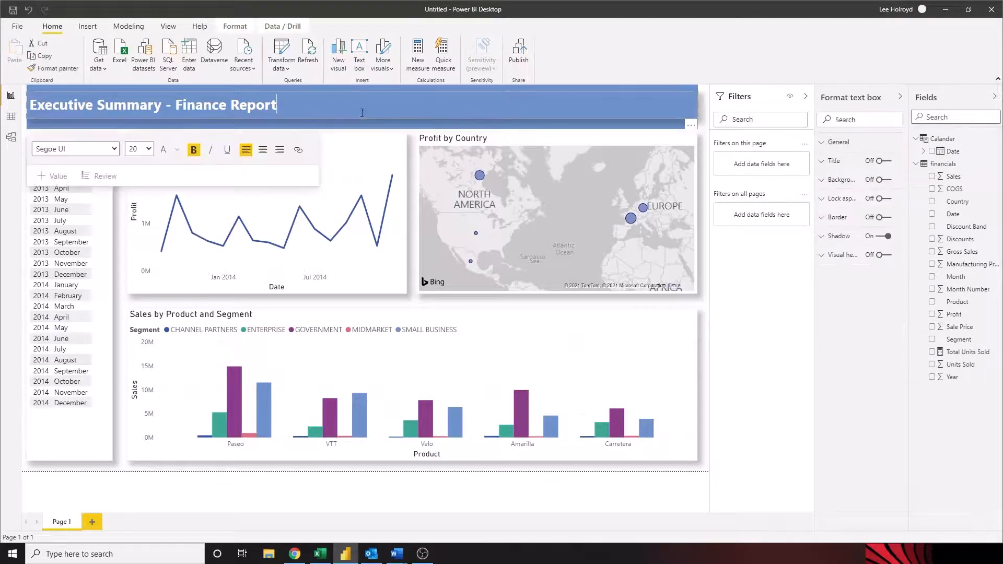
{"action": "left_click", "coordinate": [823, 180]}
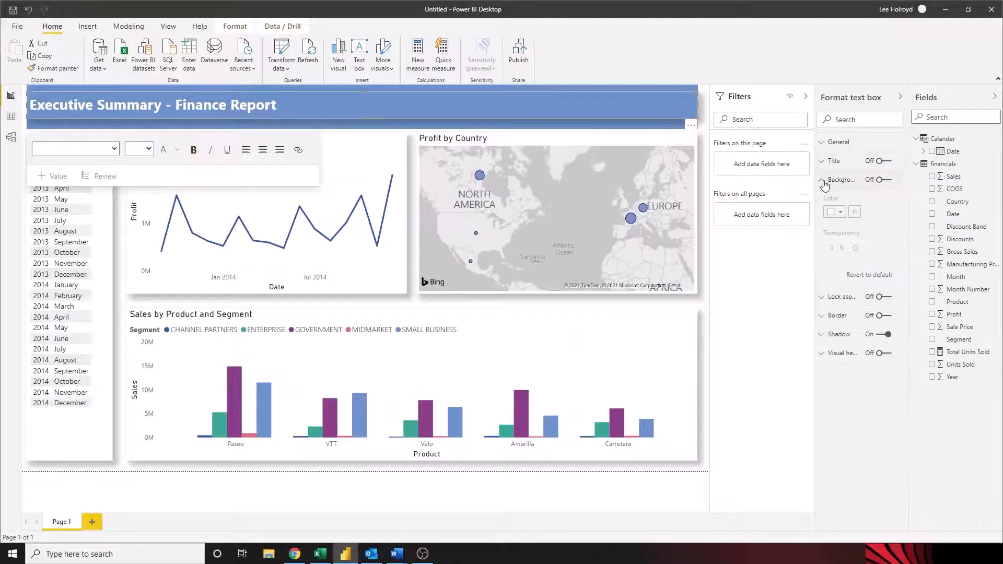
{"action": "left_click", "coordinate": [823, 182]}
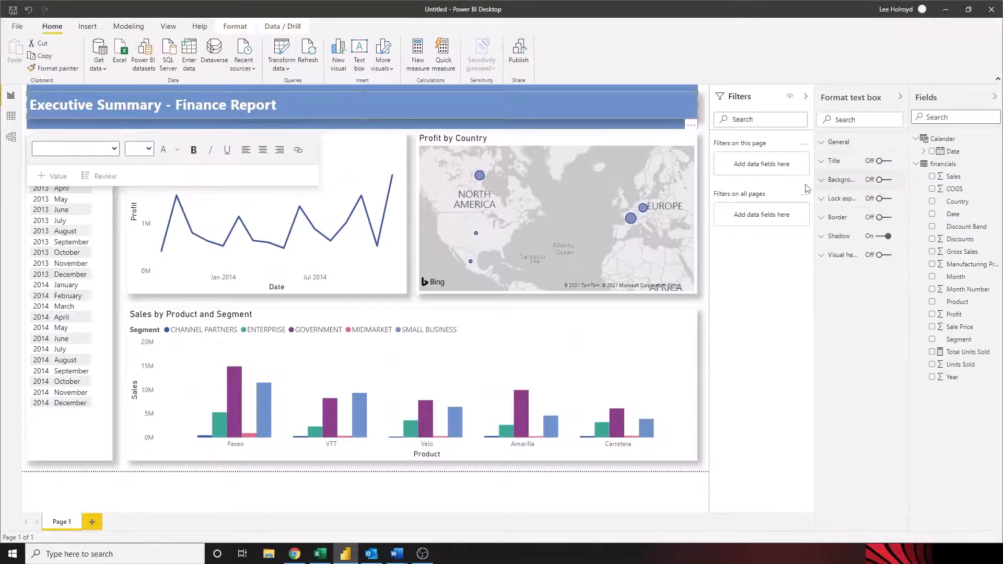
{"action": "left_click", "coordinate": [708, 184]}
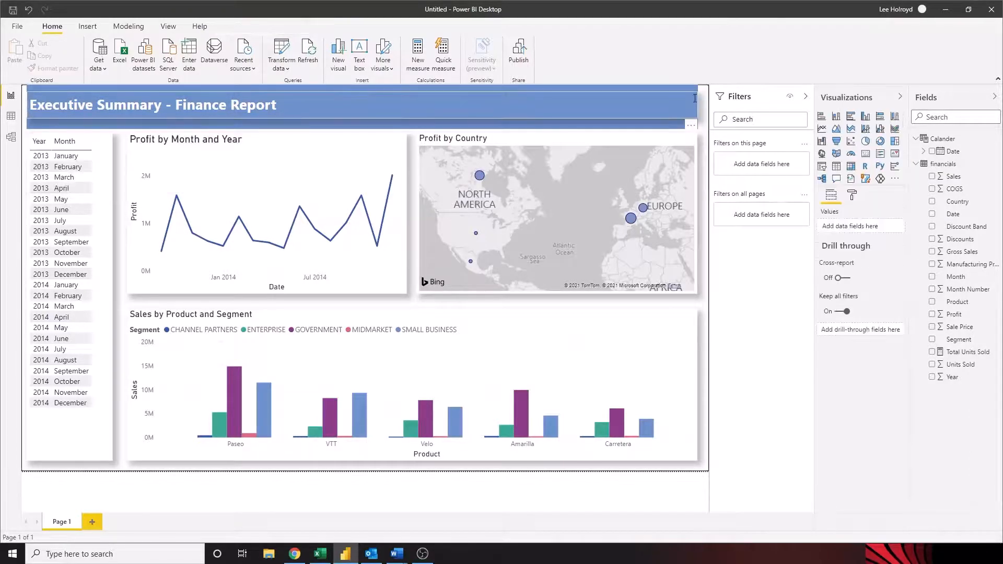
- Reapply the recently used blue as the fill colour of the banner rectangle
{"action": "left_click", "coordinate": [40, 128]}
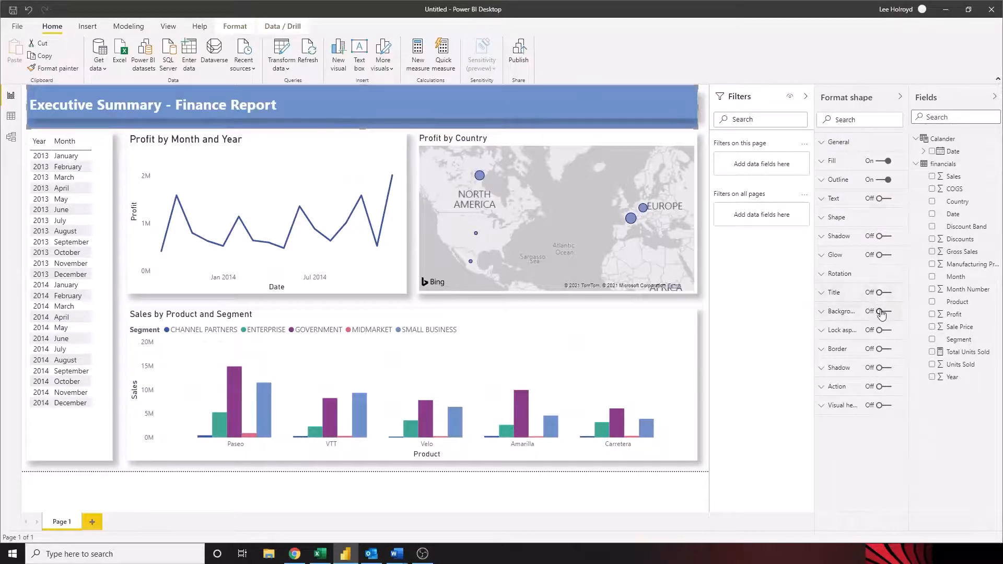
{"action": "left_click", "coordinate": [832, 163]}
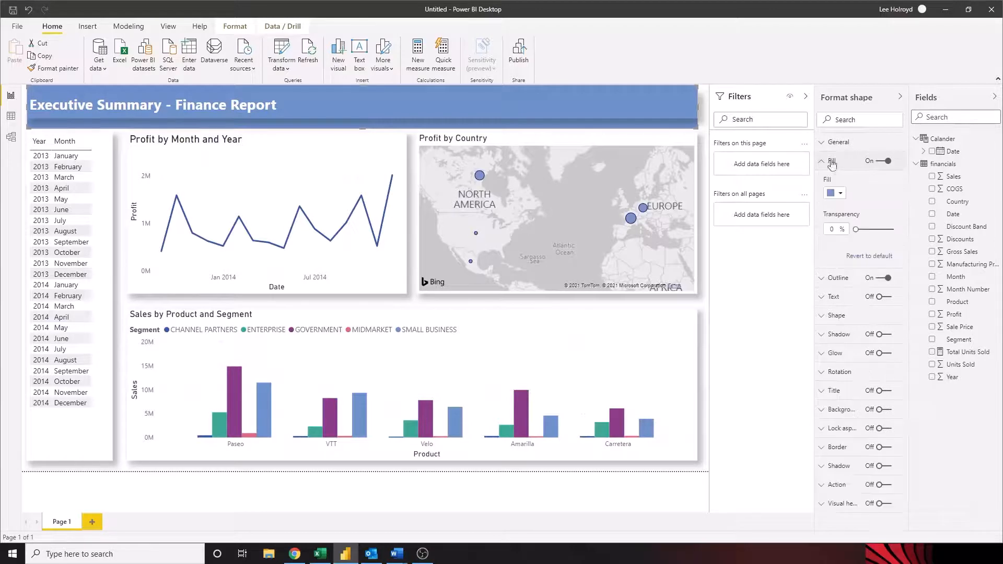
{"action": "left_click", "coordinate": [836, 193]}
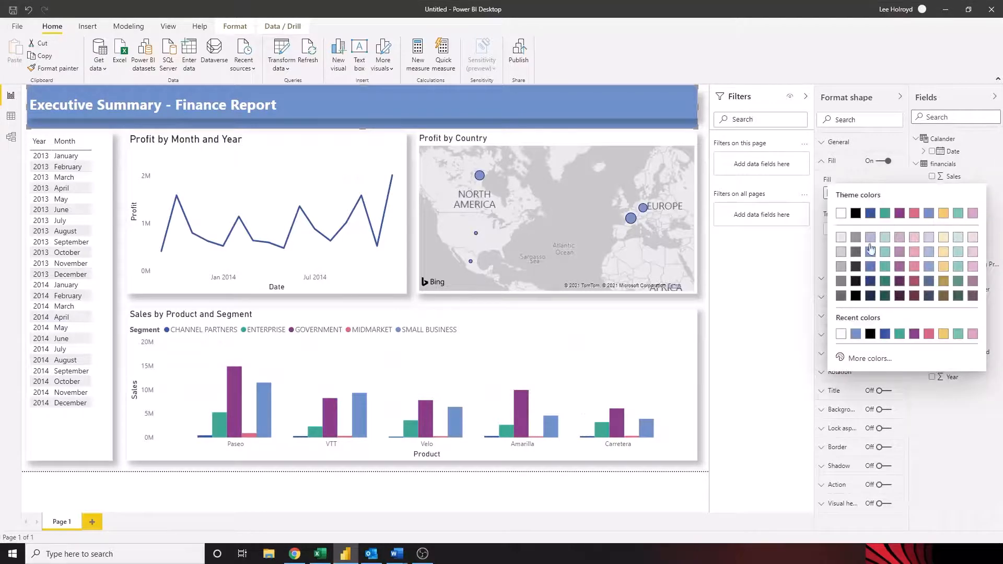
{"action": "left_click", "coordinate": [855, 333]}
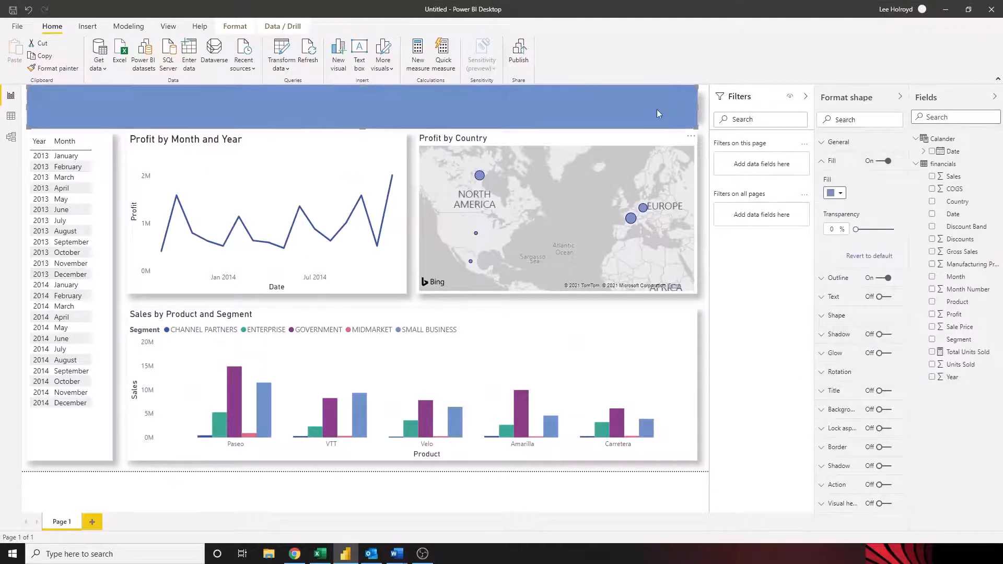
{"action": "left_click", "coordinate": [702, 186]}
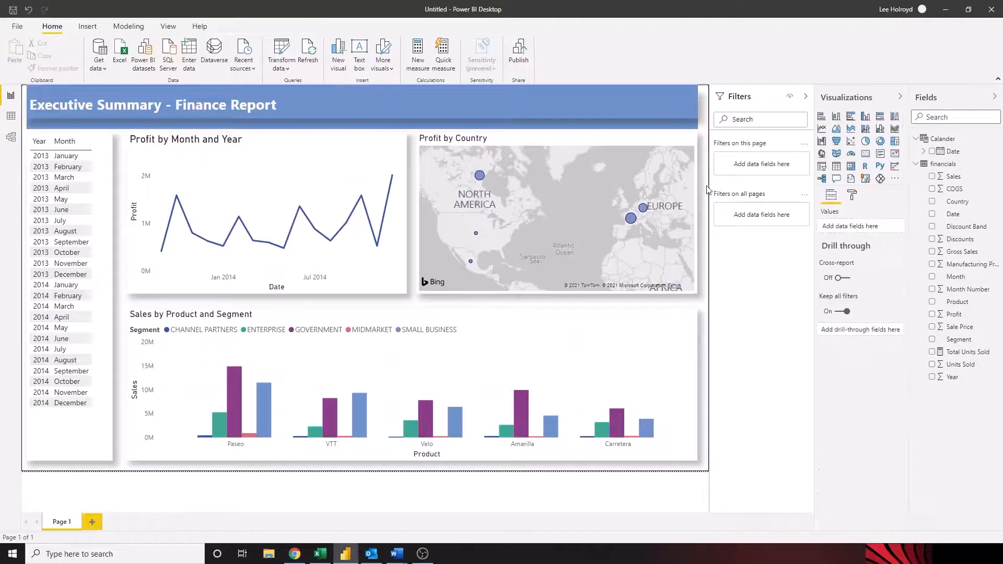
- Turn off the heading text box's shadow
{"action": "left_click", "coordinate": [680, 94]}
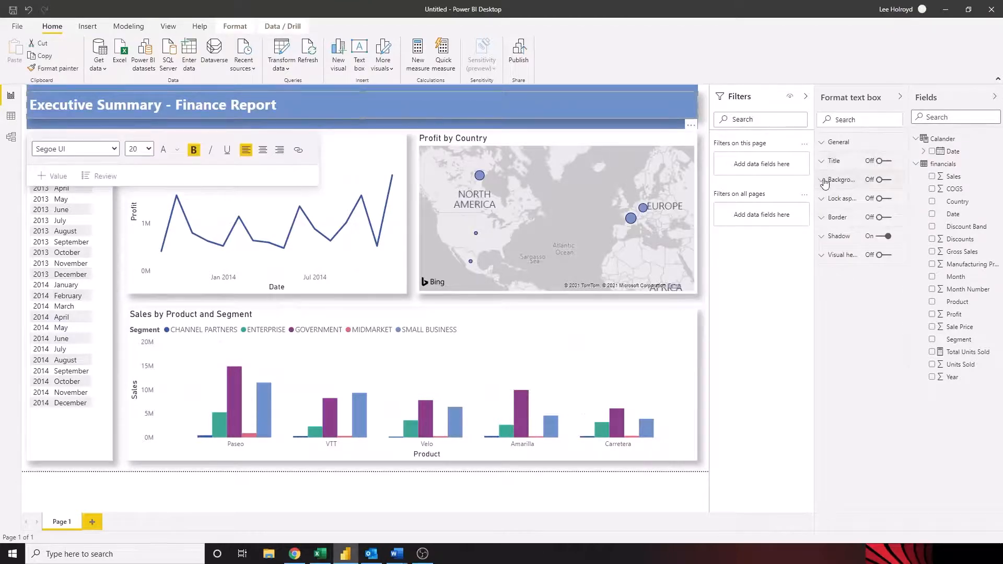
{"action": "left_click", "coordinate": [823, 180]}
{"action": "left_click", "coordinate": [824, 181]}
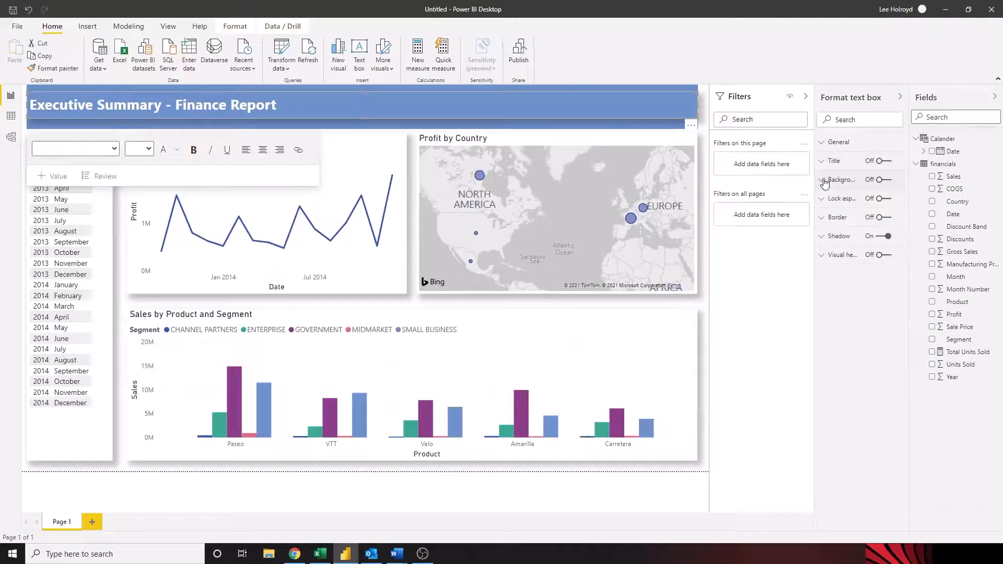
{"action": "left_click", "coordinate": [886, 238]}
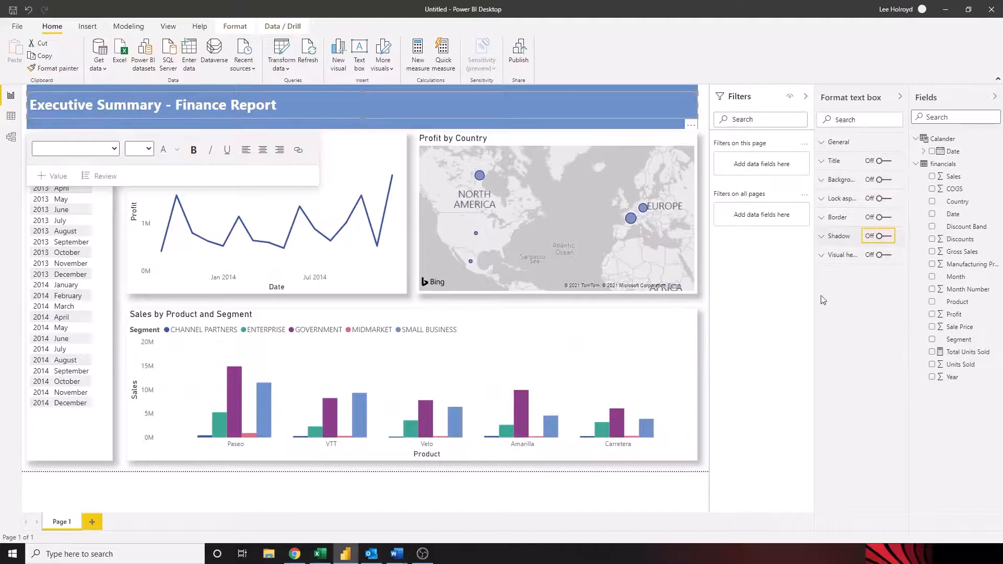
{"action": "left_click", "coordinate": [705, 163]}
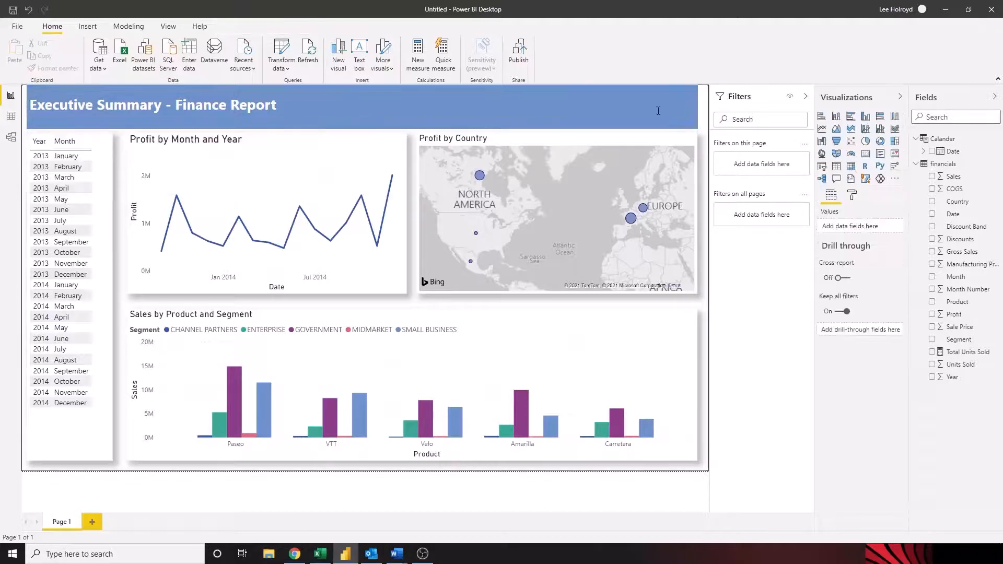
- Move the heading text box's left edge slightly inward and its upper edge slightly down to inset the title within the banner
{"action": "left_click", "coordinate": [27, 106]}
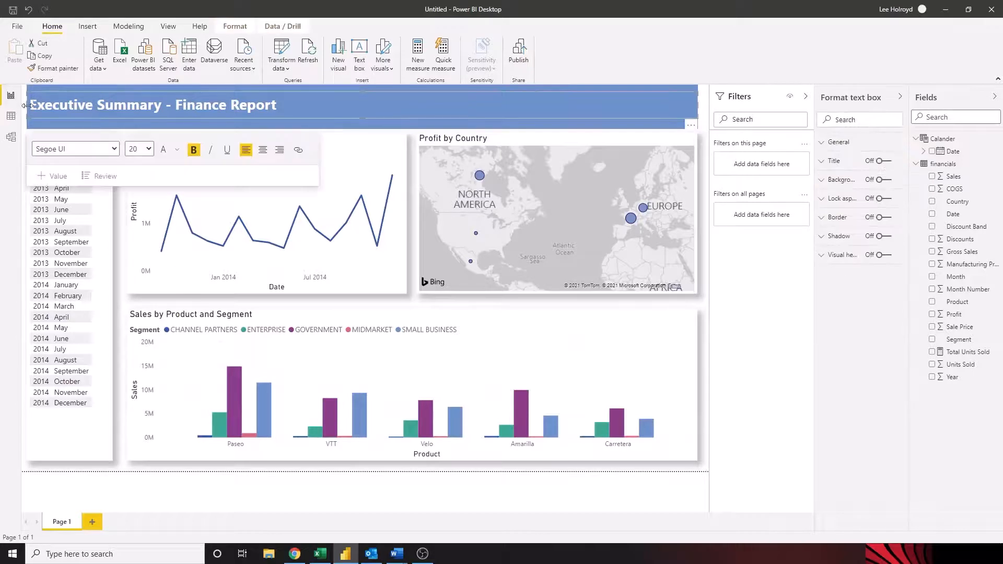
{"action": "left_click_drag", "start_coordinate": [27, 104], "coordinate": [32, 105]}
{"action": "left_click_drag", "start_coordinate": [366, 94], "coordinate": [366, 96]}
{"action": "left_click", "coordinate": [705, 345]}
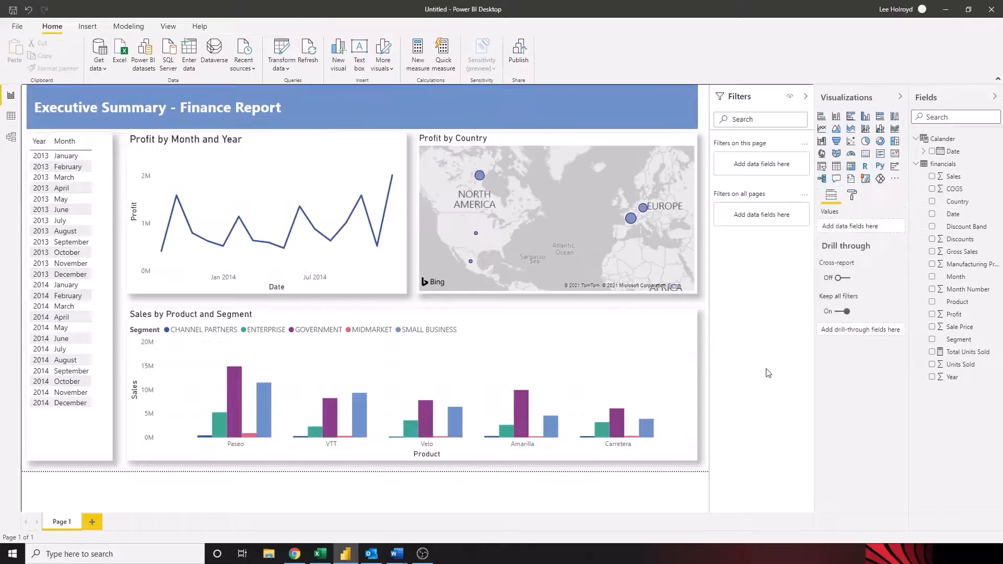
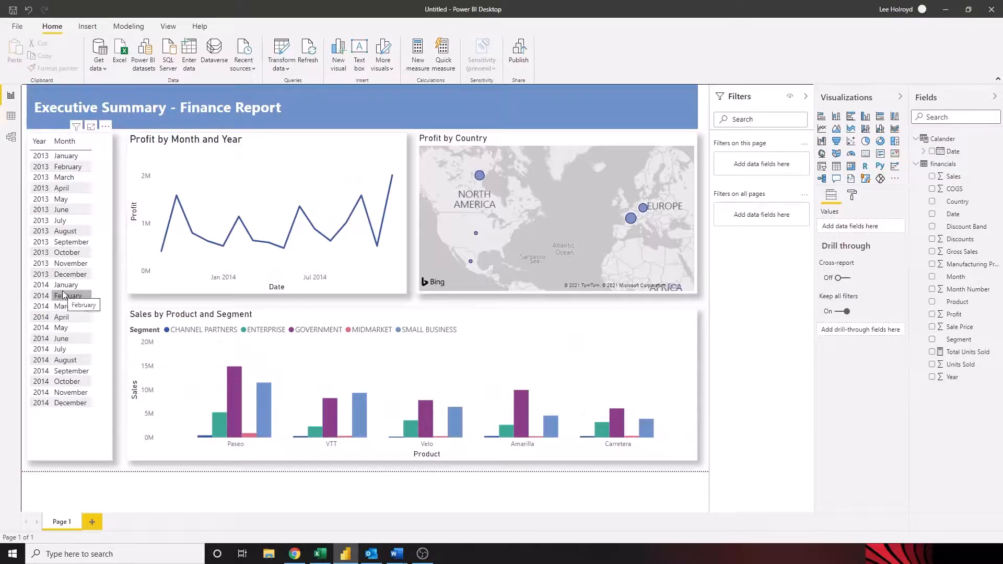
- Test cross-filtering from the date table with August 2013, October 2013, and October plus November 2013, and clear the selection
{"action": "left_click", "coordinate": [61, 232]}
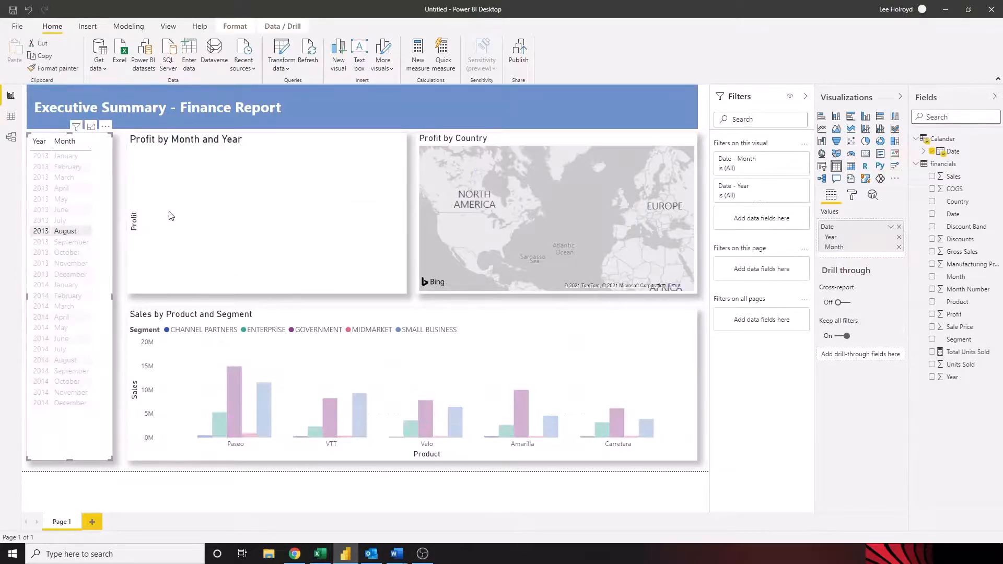
{"action": "left_click", "coordinate": [70, 253]}
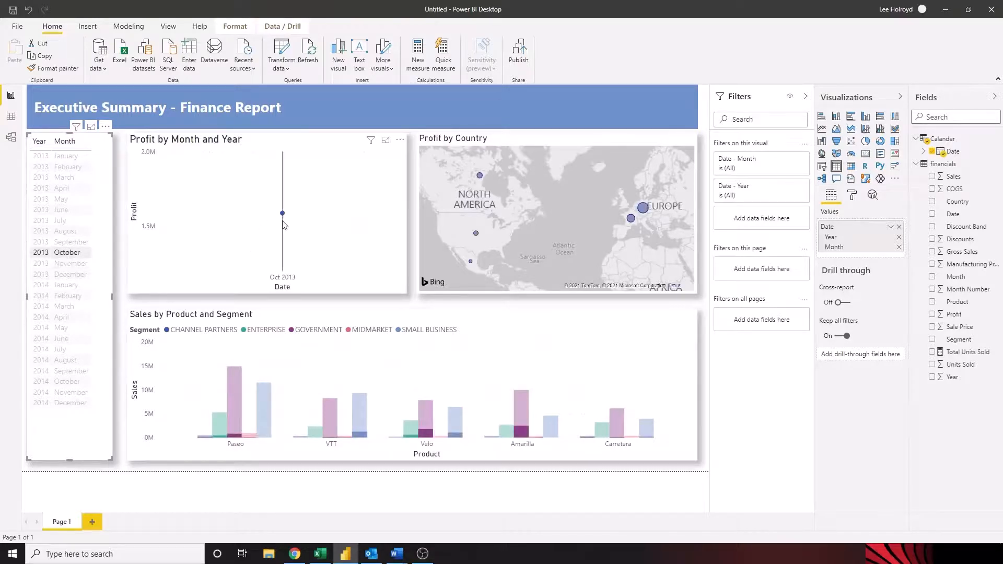
{"action": "left_click", "coordinate": [77, 264], "text": "ctrl"}
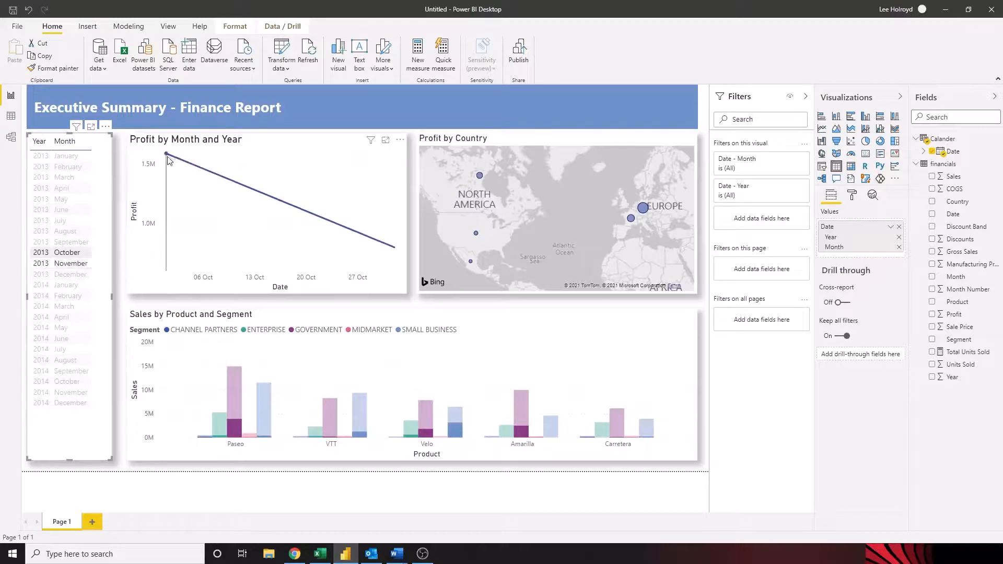
{"action": "left_click", "coordinate": [78, 254]}
{"action": "left_click", "coordinate": [106, 142]}
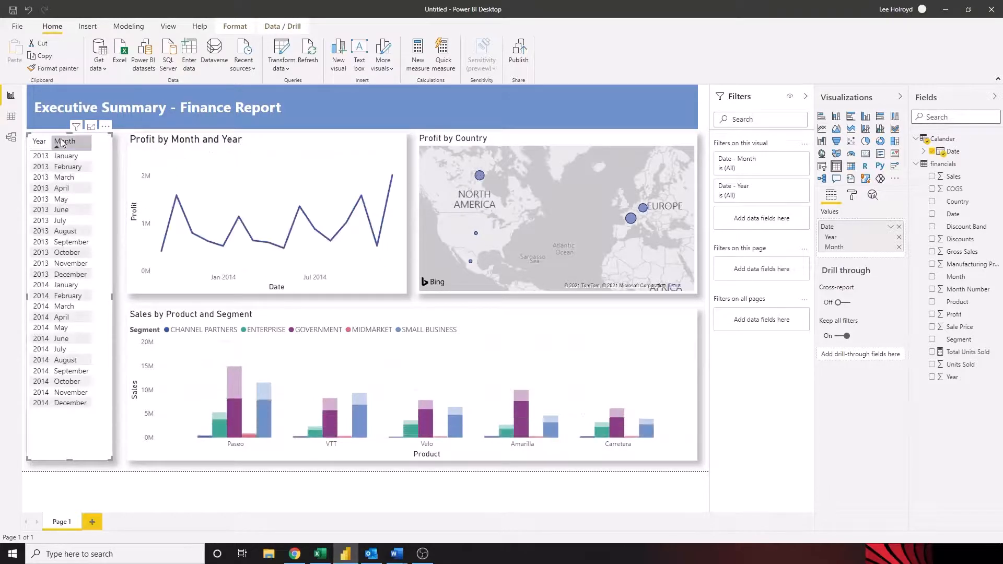
- Add a median line for the Profit measure to the Profit by Month and Year line chart
{"action": "left_click", "coordinate": [324, 147]}
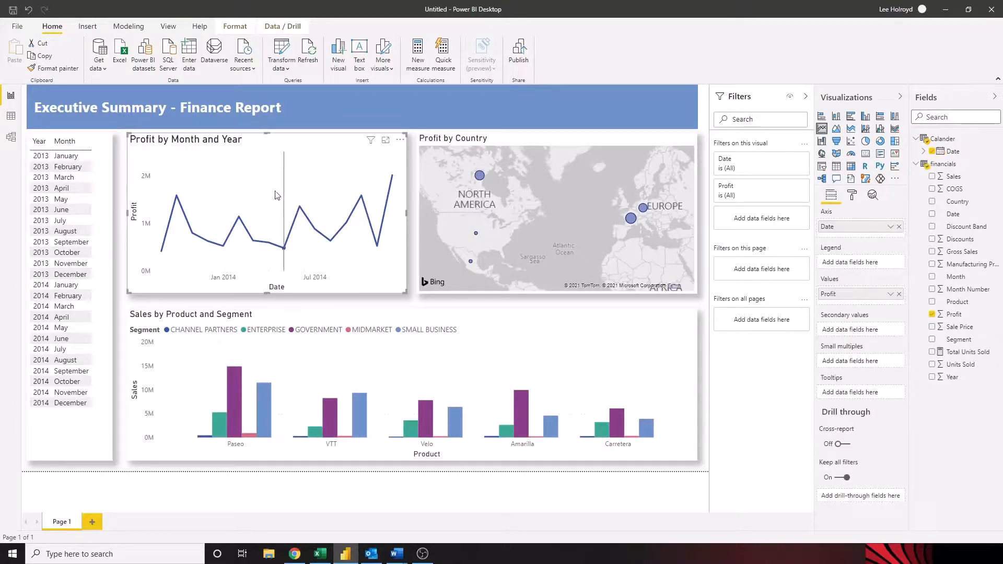
{"action": "mouse_move", "coordinate": [228, 180]}
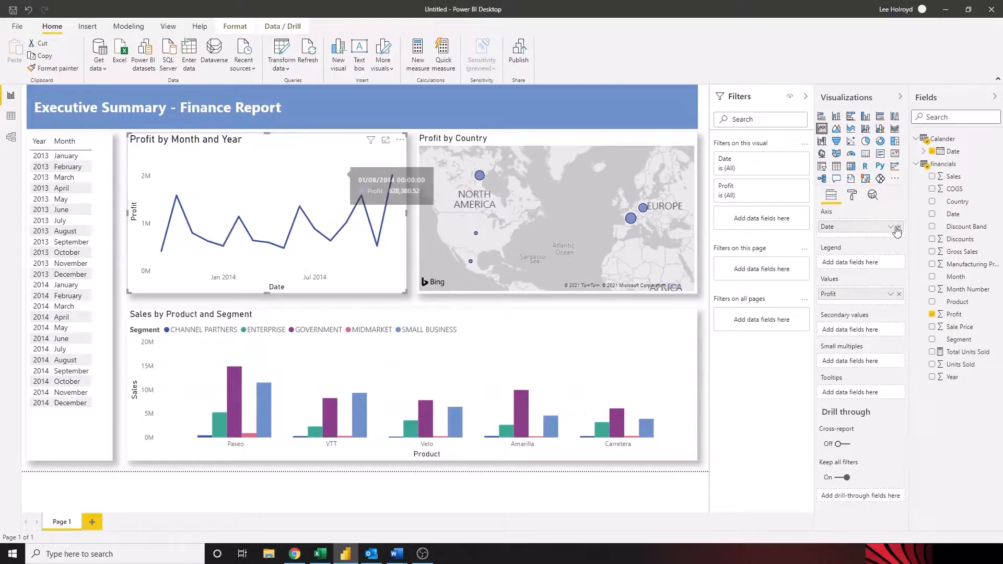
{"action": "left_click", "coordinate": [872, 198]}
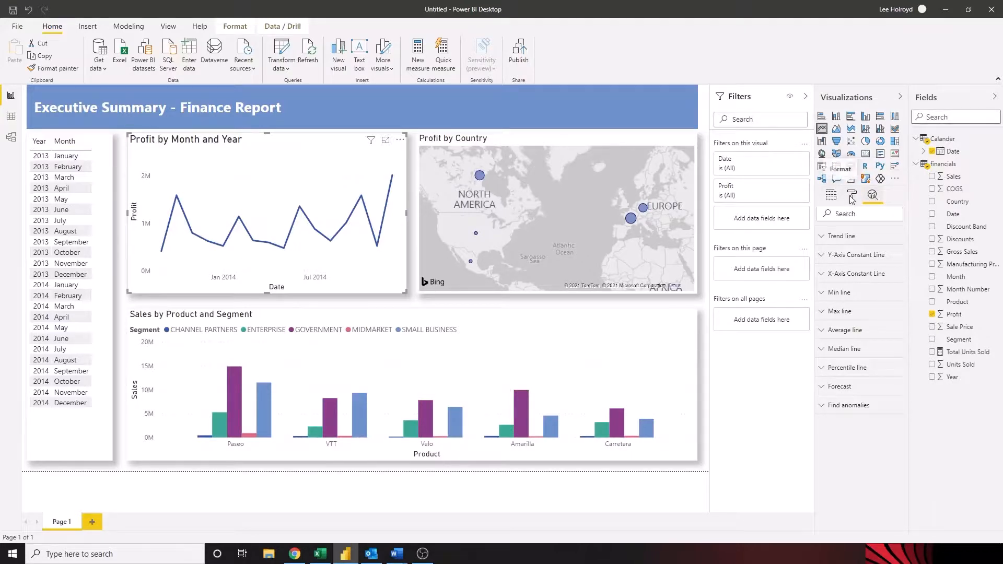
{"action": "left_click", "coordinate": [828, 236]}
{"action": "left_click", "coordinate": [827, 236]}
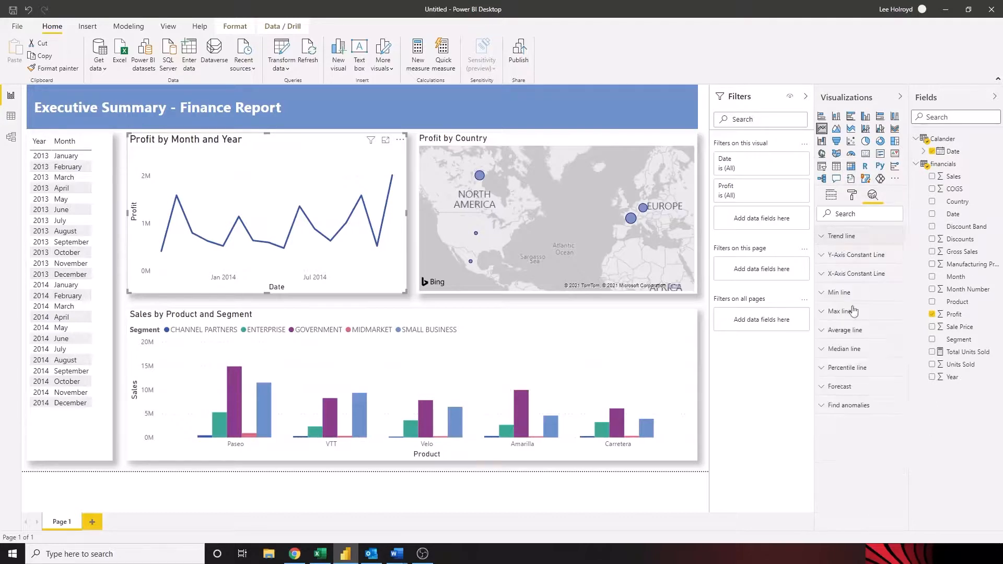
{"action": "left_click", "coordinate": [823, 354]}
{"action": "left_click", "coordinate": [839, 373]}
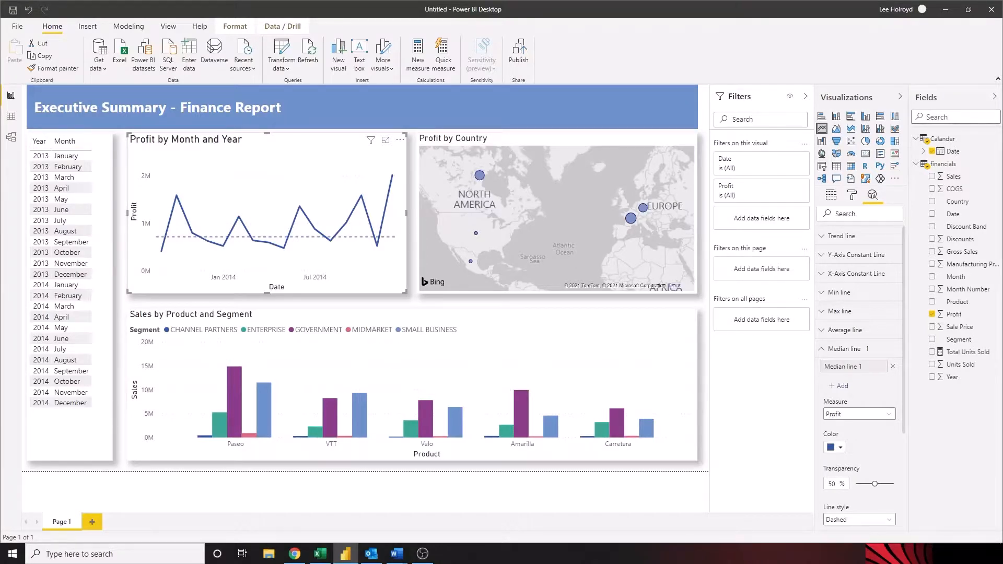
{"action": "left_click", "coordinate": [24, 108]}
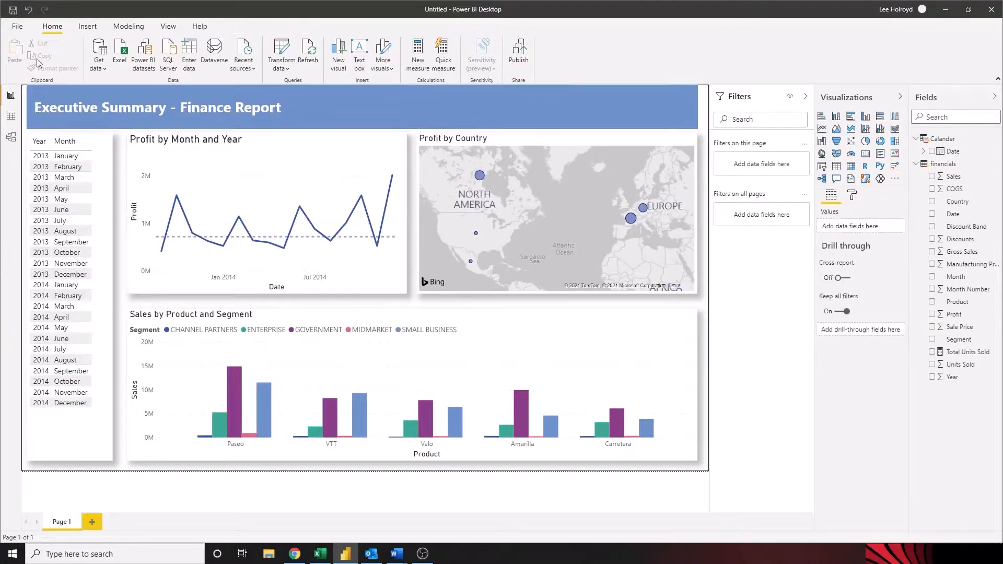
- Save the report to the Desktop as a Power BI file named tutorial2
{"action": "left_click", "coordinate": [16, 28]}
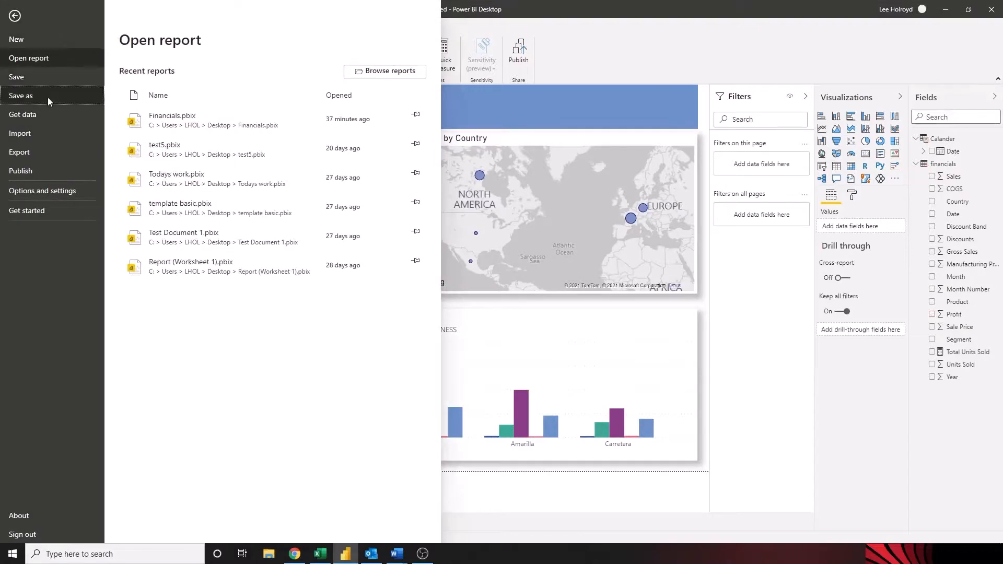
{"action": "left_click", "coordinate": [46, 96]}
{"action": "left_click", "coordinate": [42, 81]}
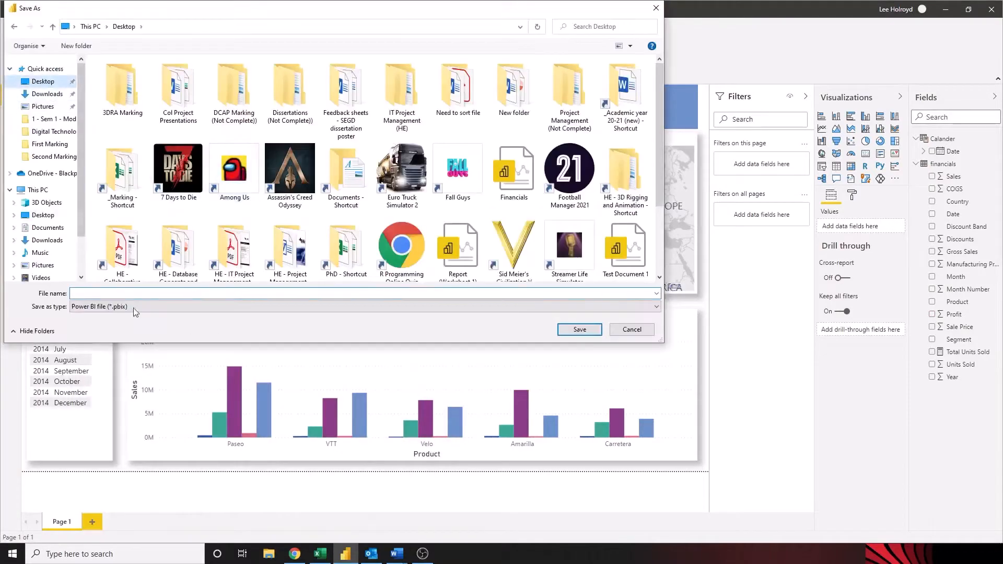
{"action": "left_click", "coordinate": [108, 292]}
{"action": "type", "text": "tutorial2"}
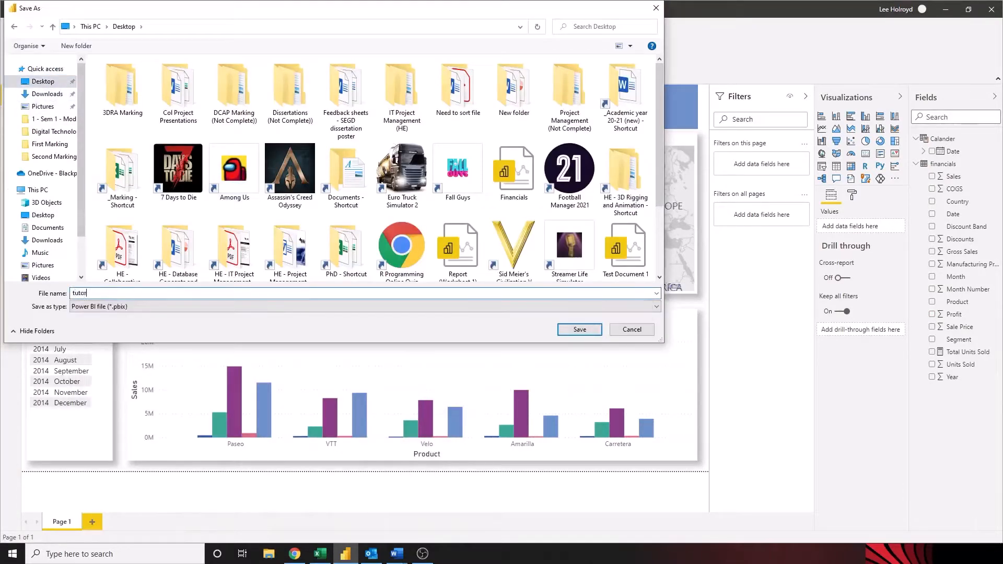
{"action": "left_click", "coordinate": [590, 330]}
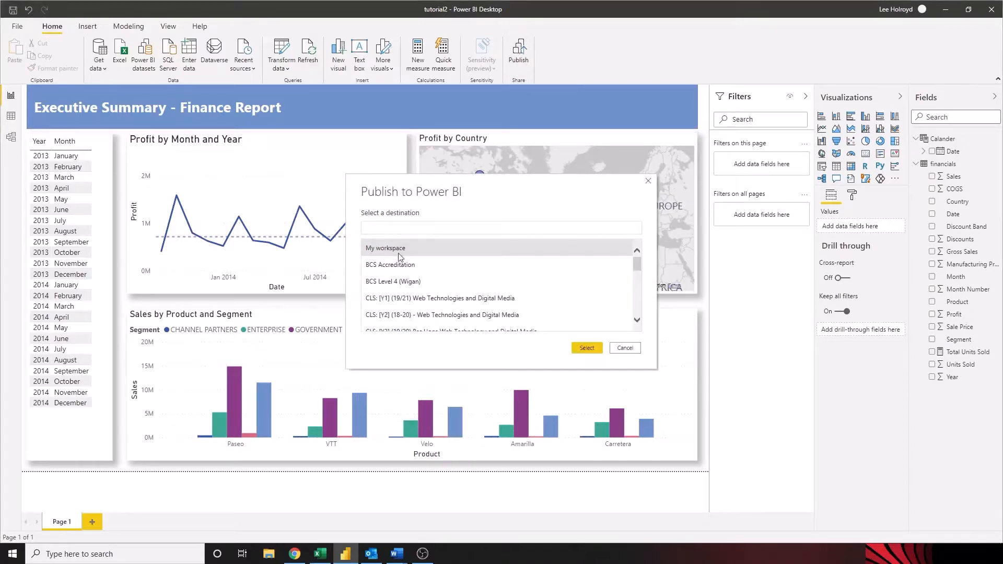
- Publish the report to My workspace and open the published tutorial2 report in the browser, clearing its window off the desktop report
{"action": "left_click", "coordinate": [587, 348]}
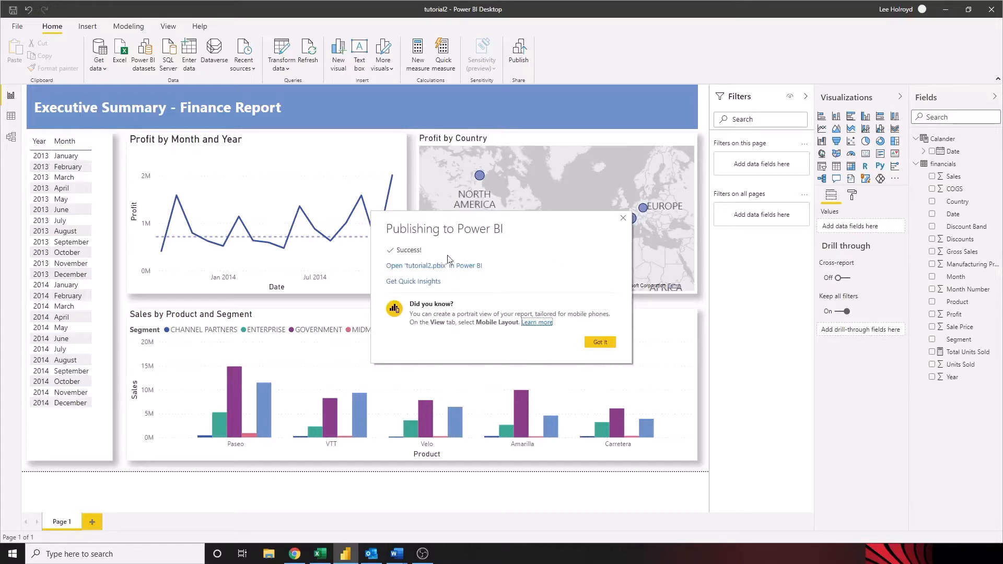
{"action": "left_click", "coordinate": [429, 267]}
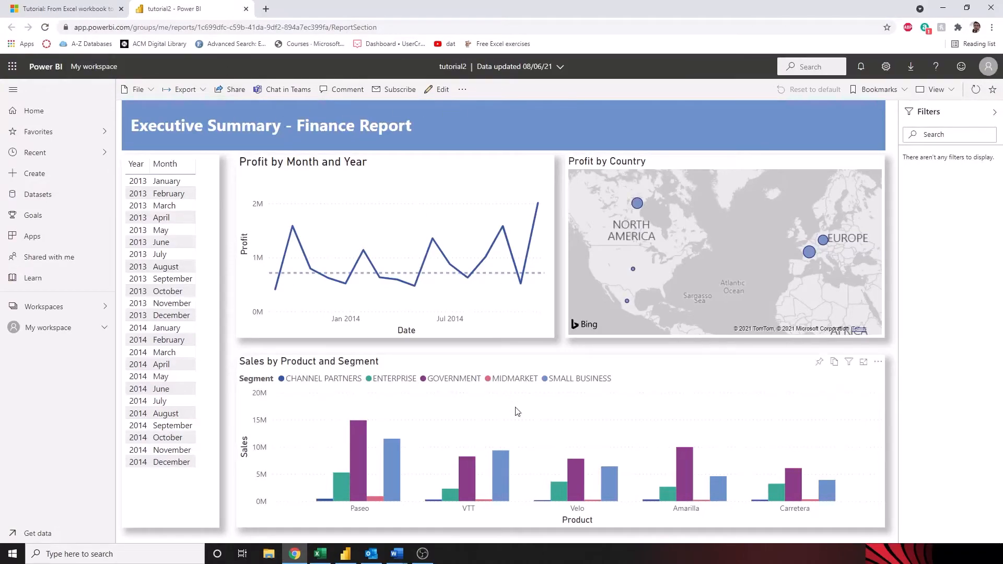
{"action": "left_click_drag", "start_coordinate": [515, 7], "coordinate": [415, 48]}
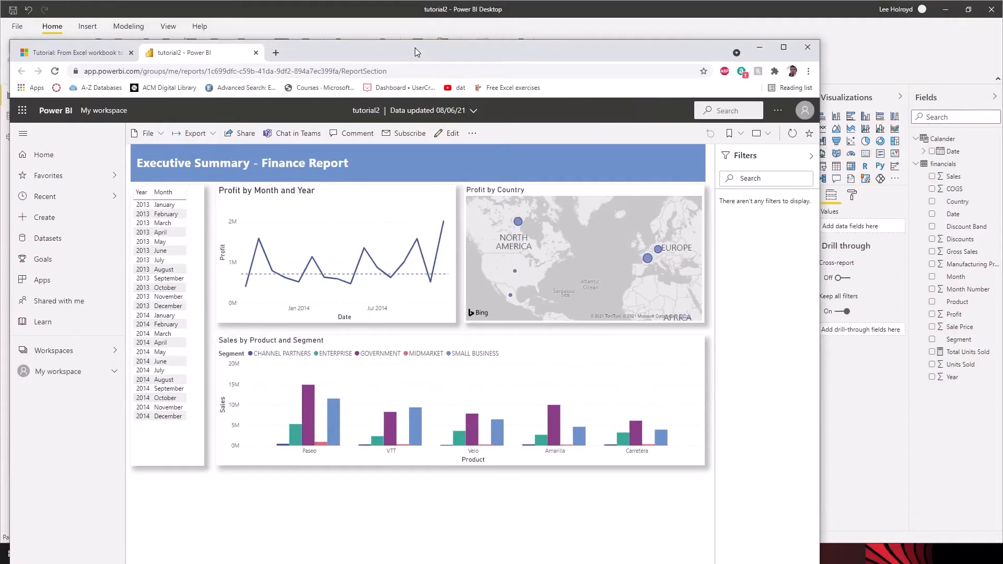
{"action": "left_click_drag", "start_coordinate": [478, 45], "coordinate": [0, 65]}
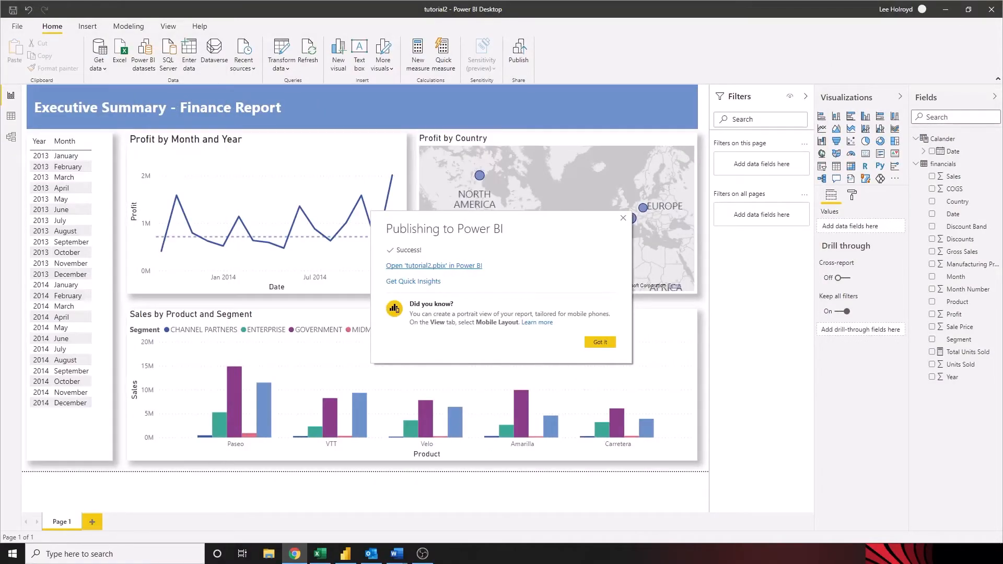